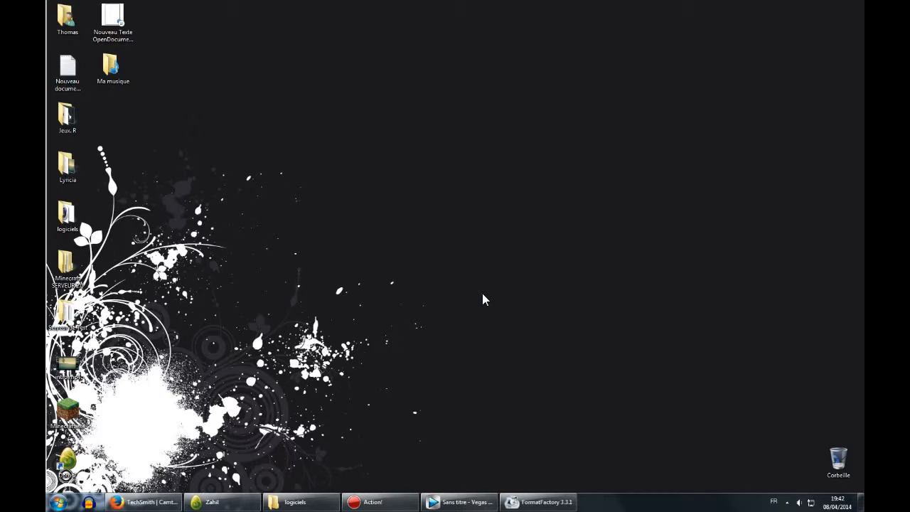
# Open the Sound settings from the Control Panel's Hardware and Sound section.
pyautogui.click(59, 502)
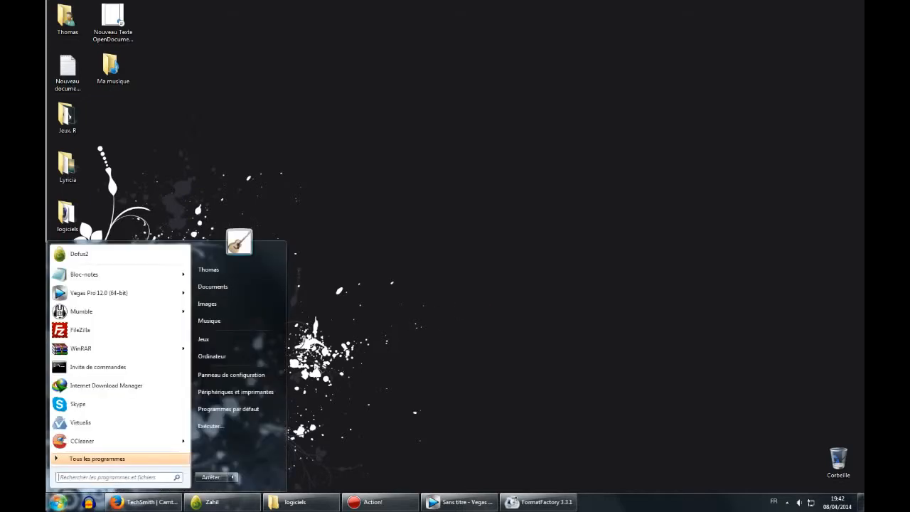
pyautogui.click(259, 382)
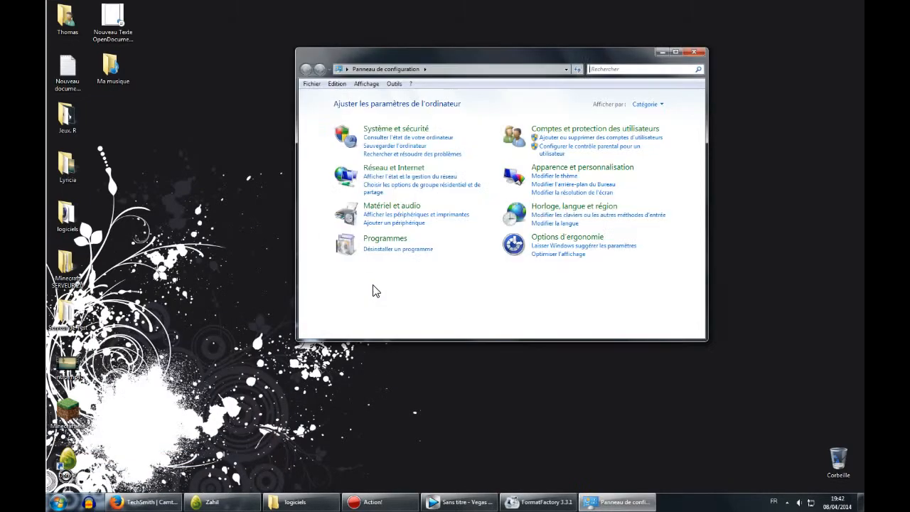
pyautogui.click(350, 220)
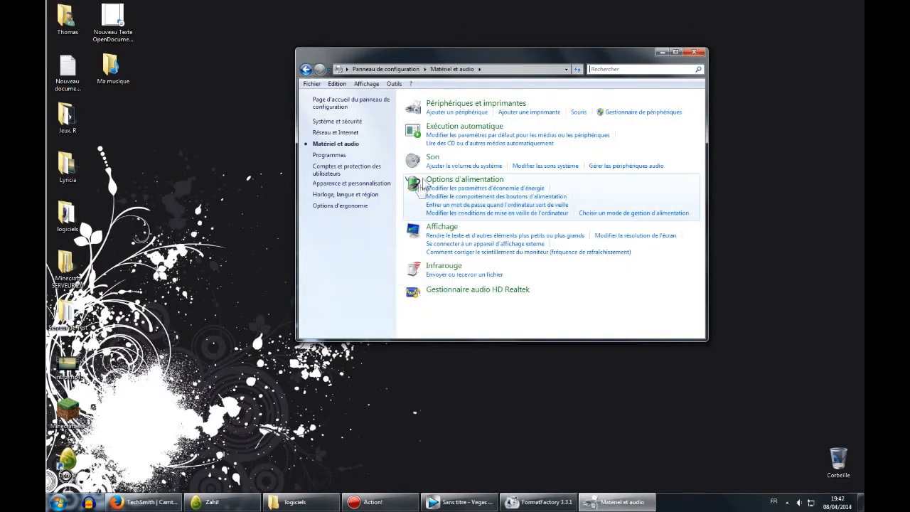
pyautogui.click(441, 163)
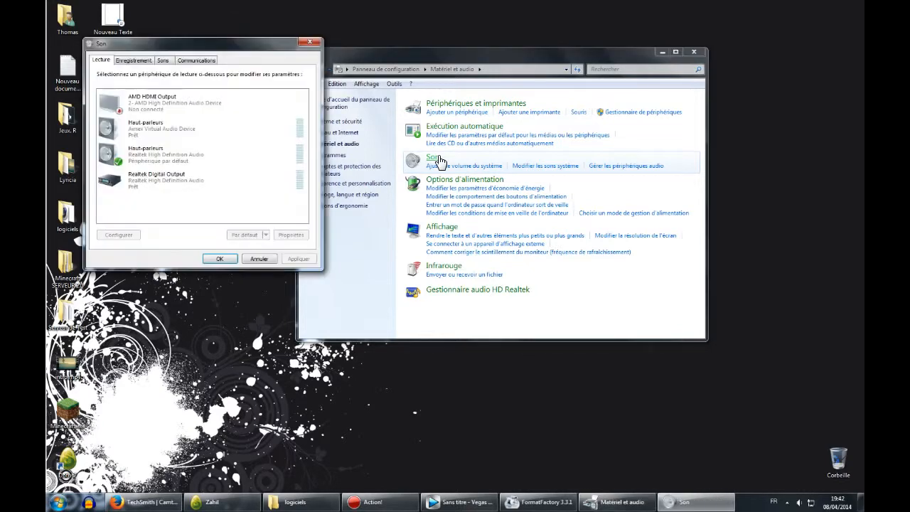
# Switch to the recording devices and open the properties of the default C-1U microphone.
pyautogui.click(141, 61)
pyautogui.moveTo(162, 49); pyautogui.dragTo(317, 66)
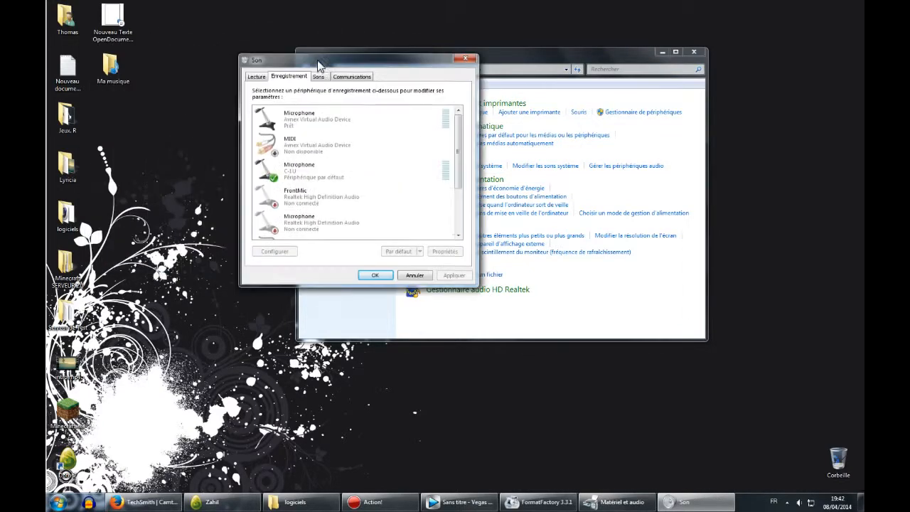
pyautogui.click(305, 174)
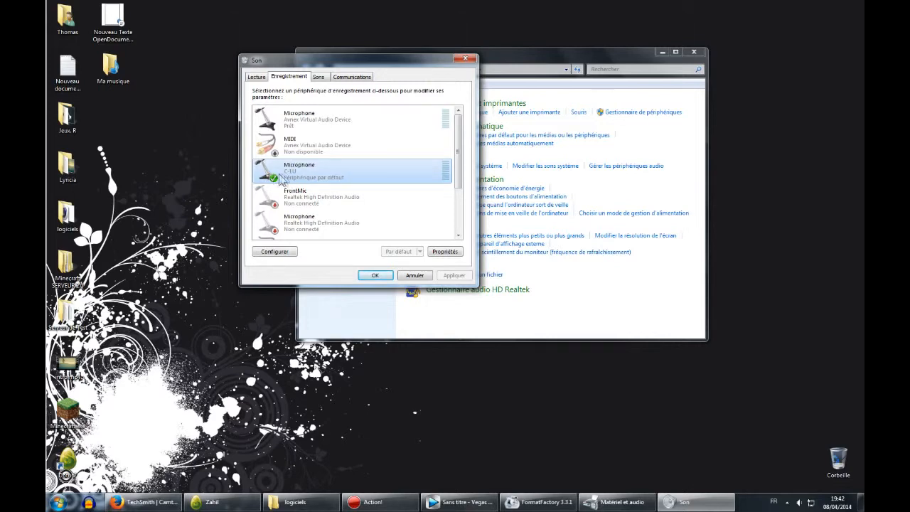
pyautogui.rightClick(317, 177)
pyautogui.click(350, 232)
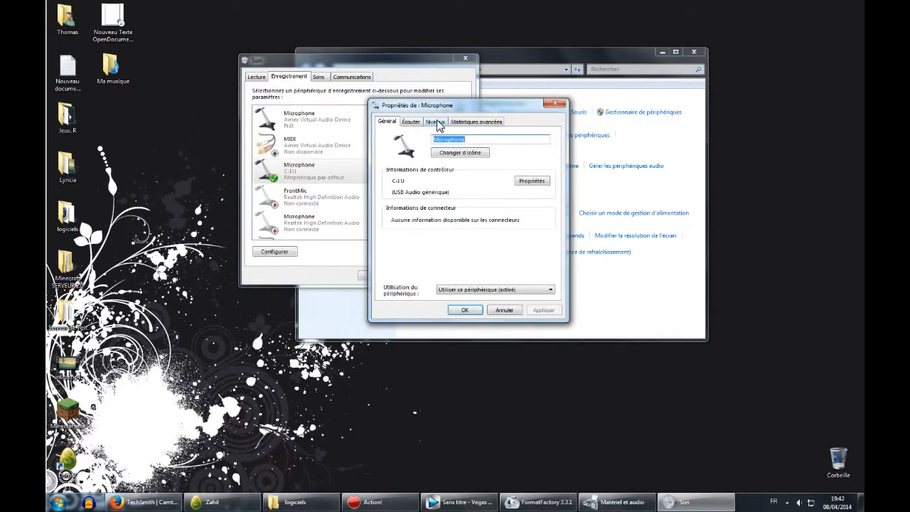
# Set the C-1U microphone level to 100, choose its default sample format, and confirm the properties.
pyautogui.click(436, 122)
pyautogui.moveTo(437, 151); pyautogui.dragTo(469, 158)
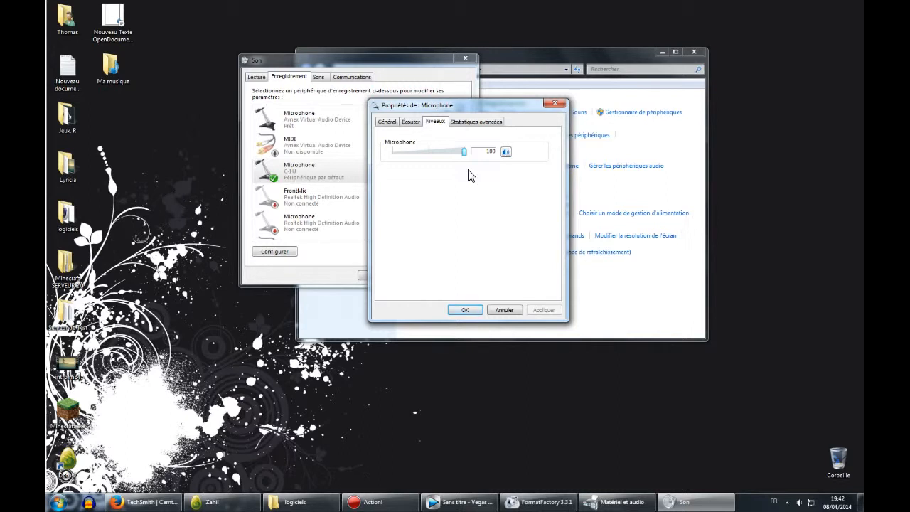
pyautogui.click(473, 123)
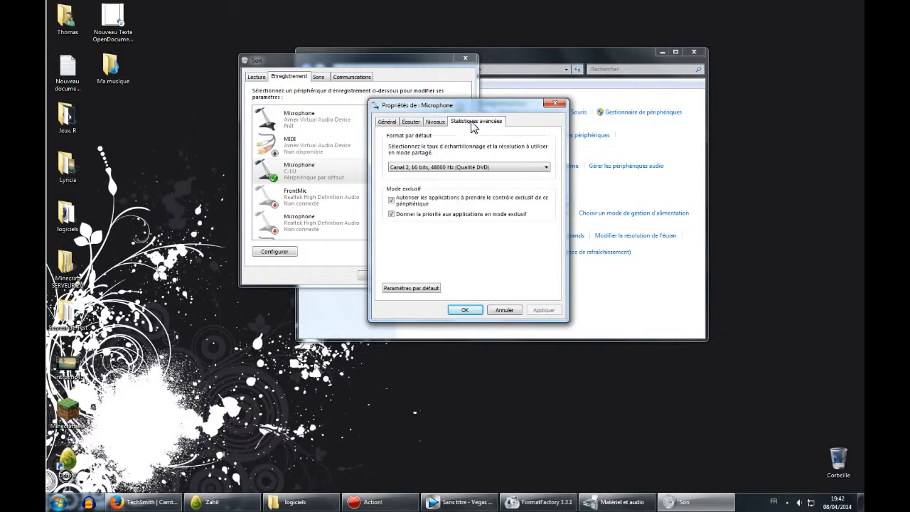
pyautogui.click(498, 168)
pyautogui.click(486, 244)
pyautogui.click(465, 311)
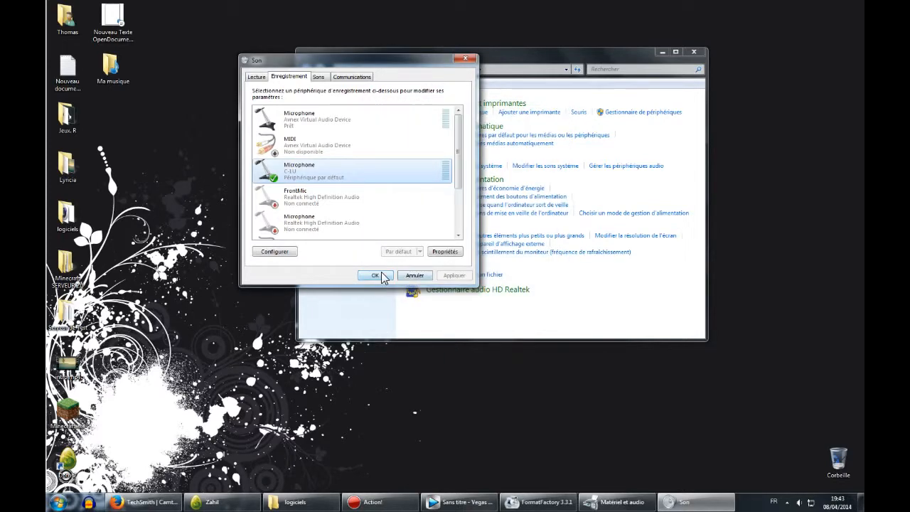
# Confirm the Sound dialog and close the Control Panel window.
pyautogui.click(381, 273)
pyautogui.click(697, 52)
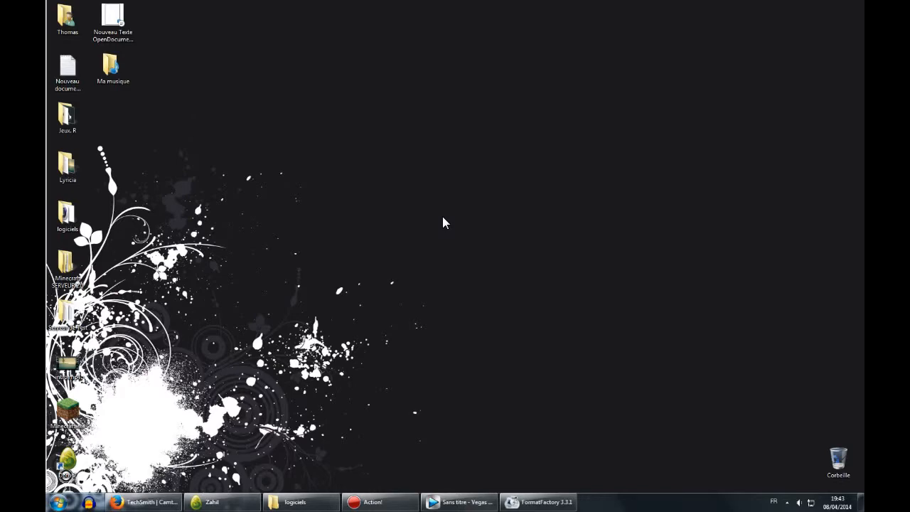
# Browse the Camtasia, Fraps and Action! websites open in the browser tabs, then minimise the browser.
pyautogui.click(145, 502)
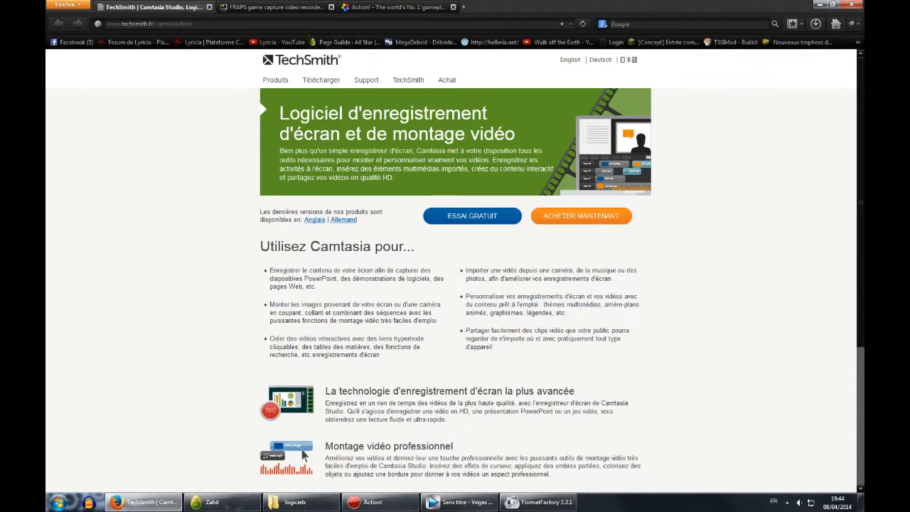
pyautogui.click(276, 8)
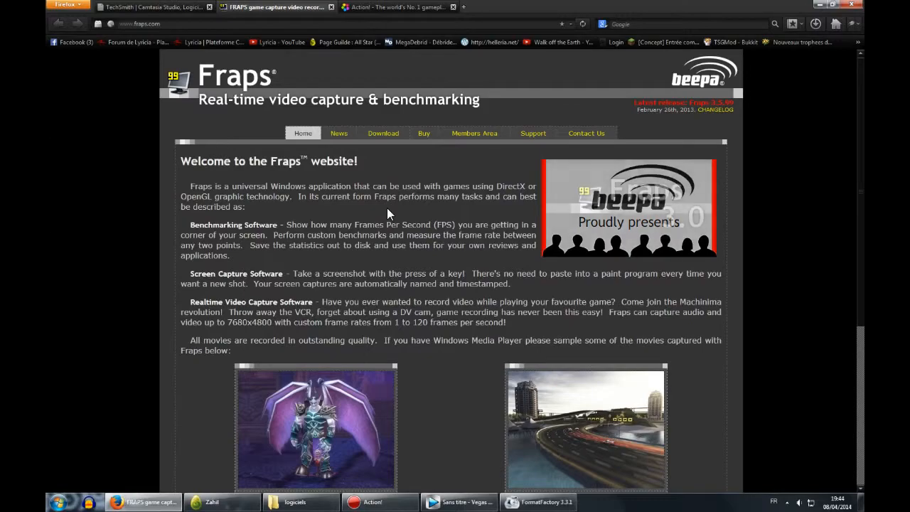
pyautogui.scroll(-3, 387, 213)
pyautogui.scroll(3, 449, 297)
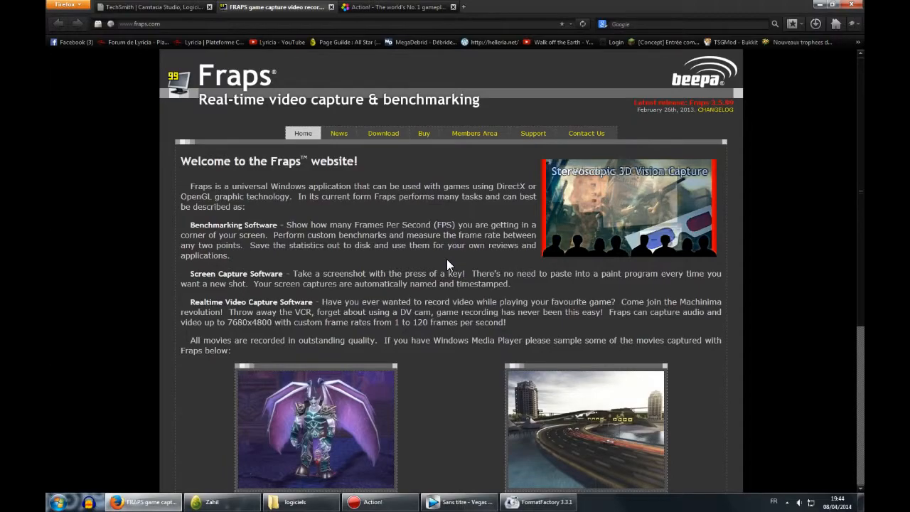
pyautogui.scroll(-5, 447, 261)
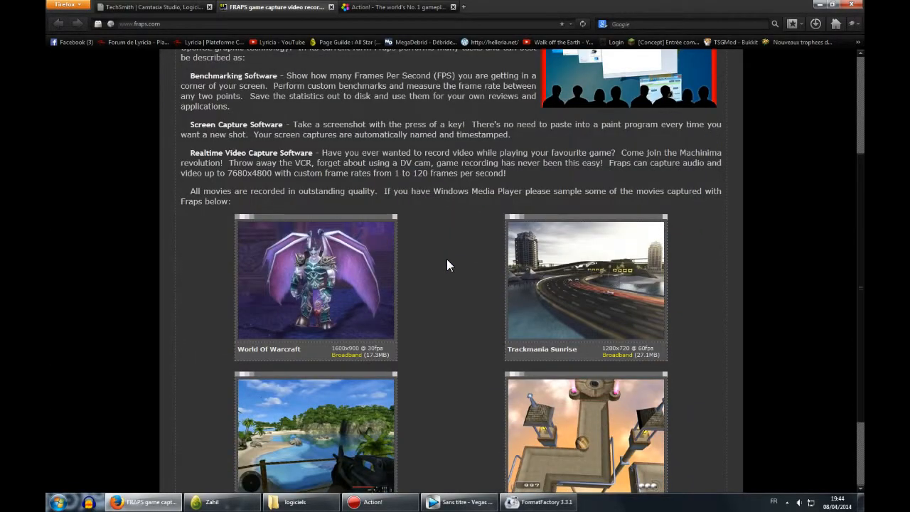
pyautogui.scroll(5, 447, 262)
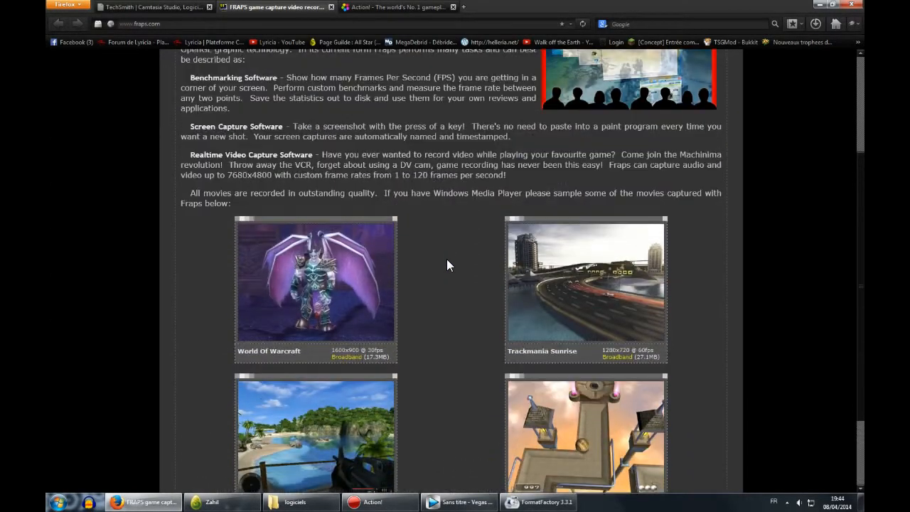
pyautogui.scroll(1, 447, 263)
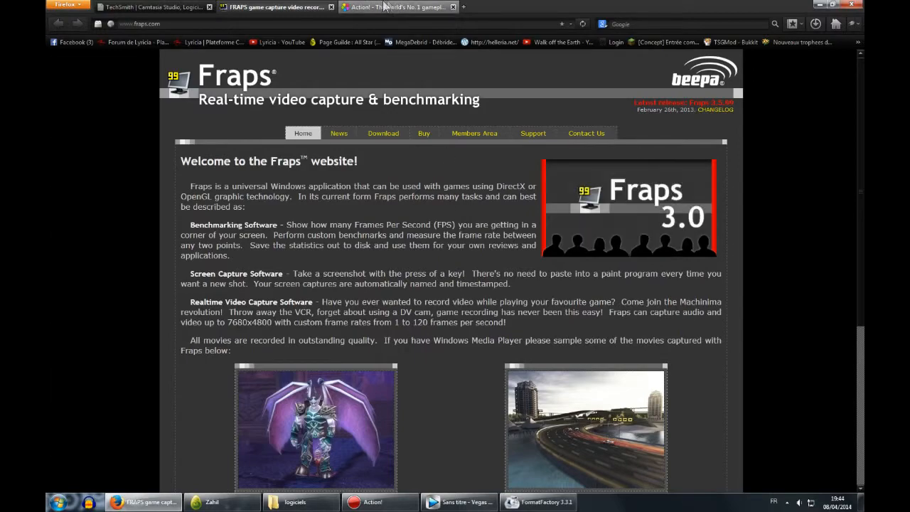
pyautogui.click(385, 7)
pyautogui.scroll(3, 737, 161)
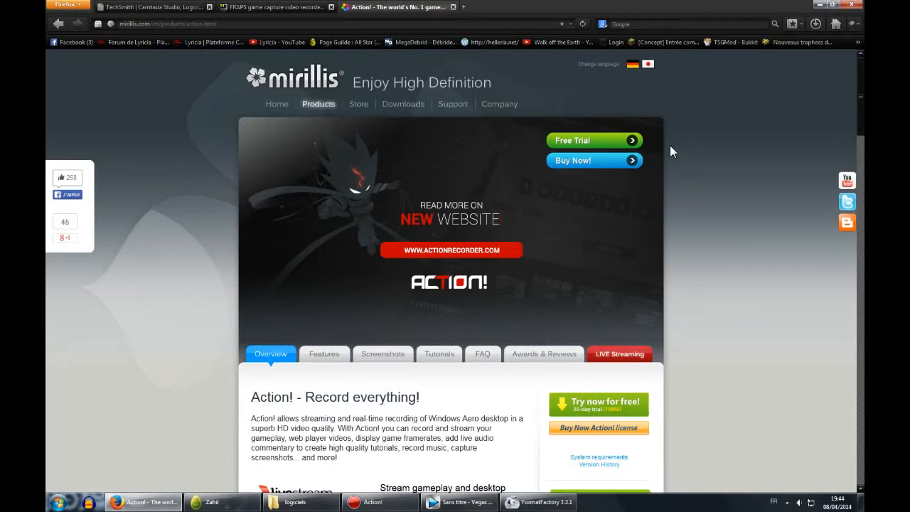
pyautogui.click(153, 7)
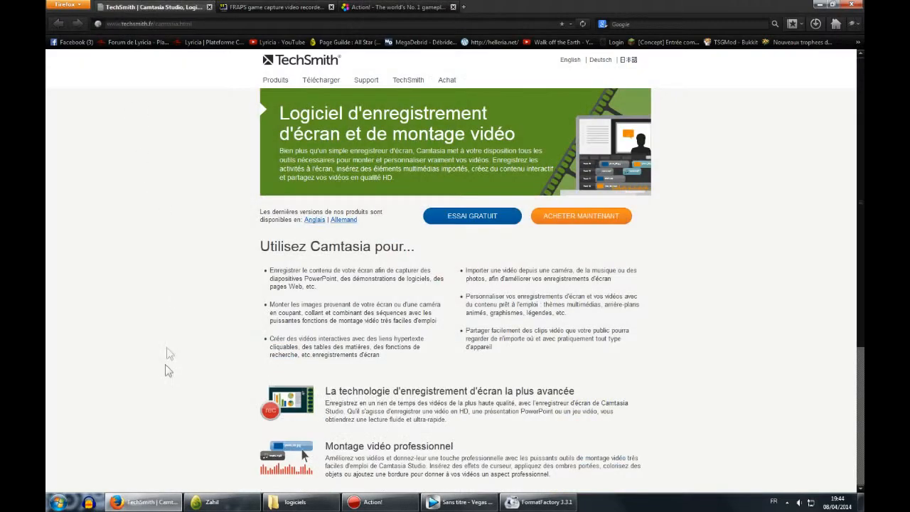
pyautogui.click(145, 502)
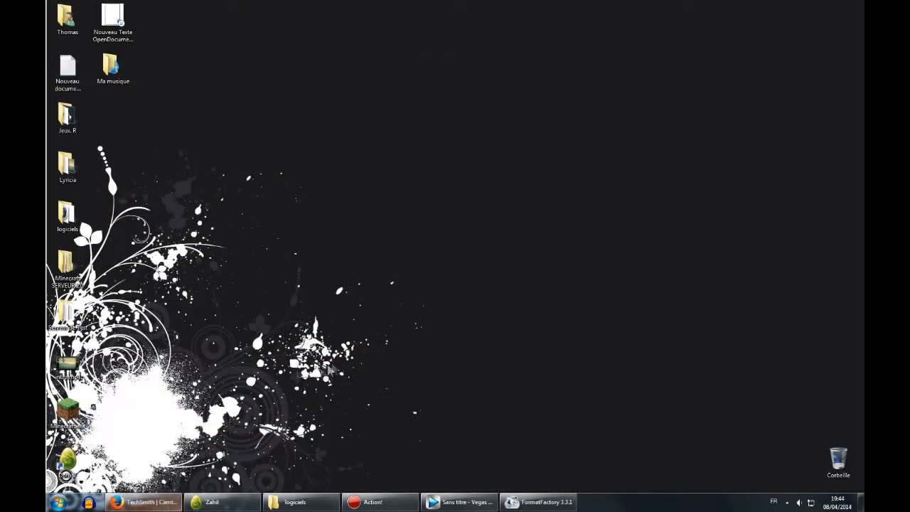
# Open Action! and look through its video, live streaming, audio, benchmarking, screenshot and settings sections.
pyautogui.click(377, 502)
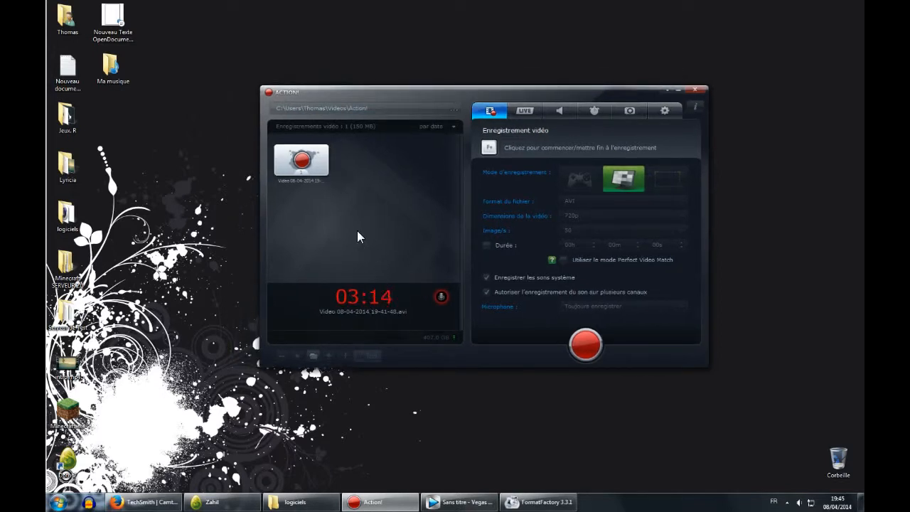
pyautogui.moveTo(411, 95); pyautogui.dragTo(379, 94)
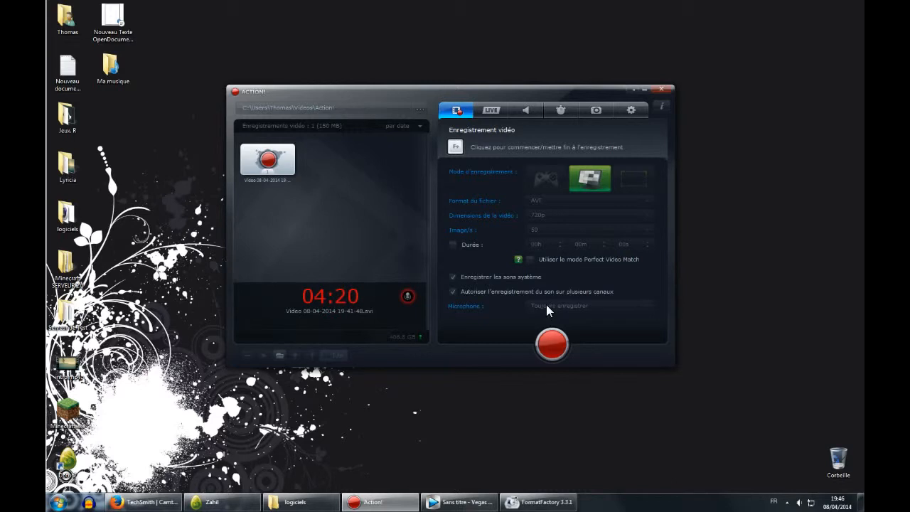
pyautogui.click(491, 109)
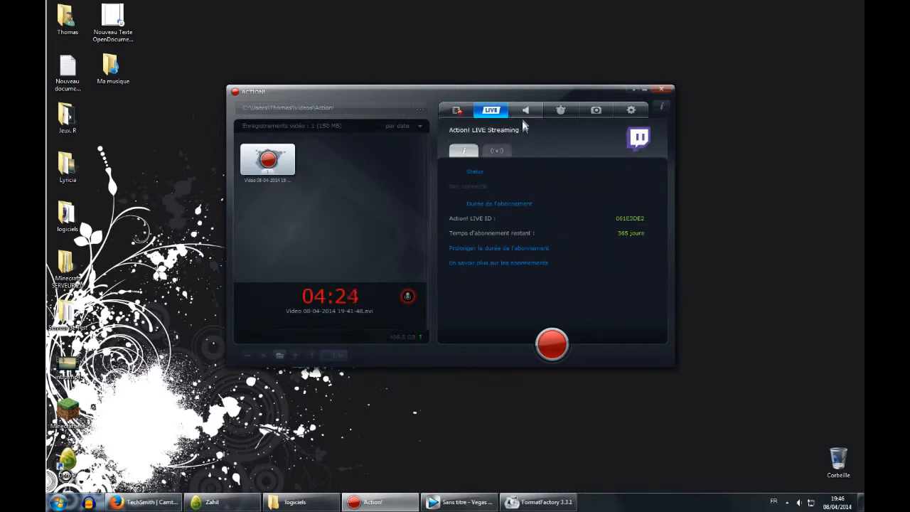
pyautogui.click(525, 111)
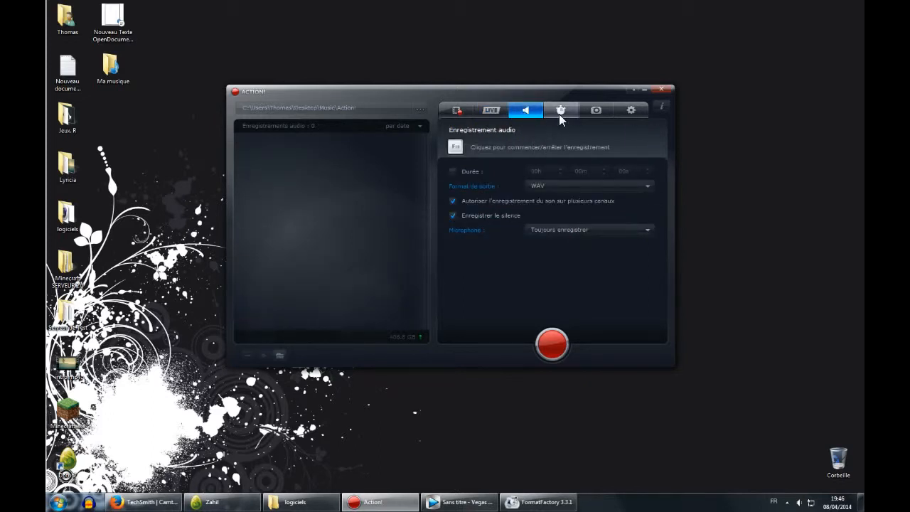
pyautogui.click(559, 111)
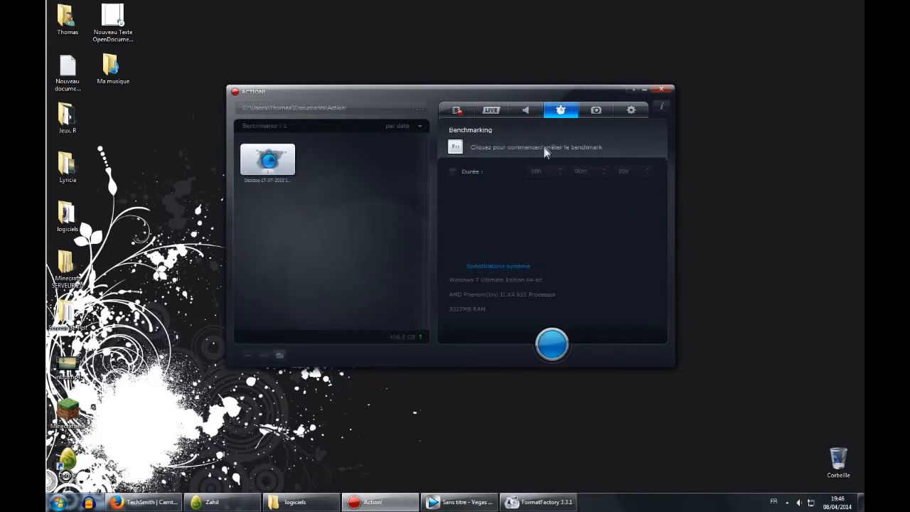
pyautogui.click(590, 115)
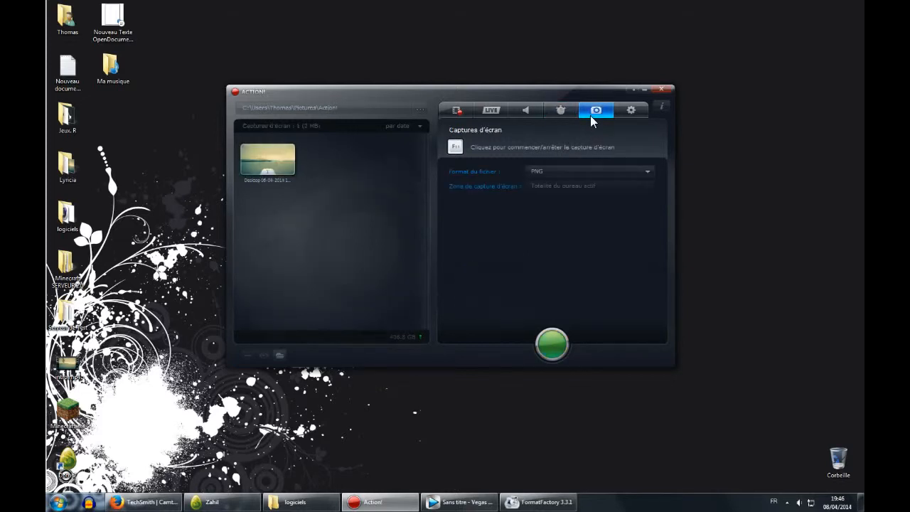
pyautogui.click(629, 111)
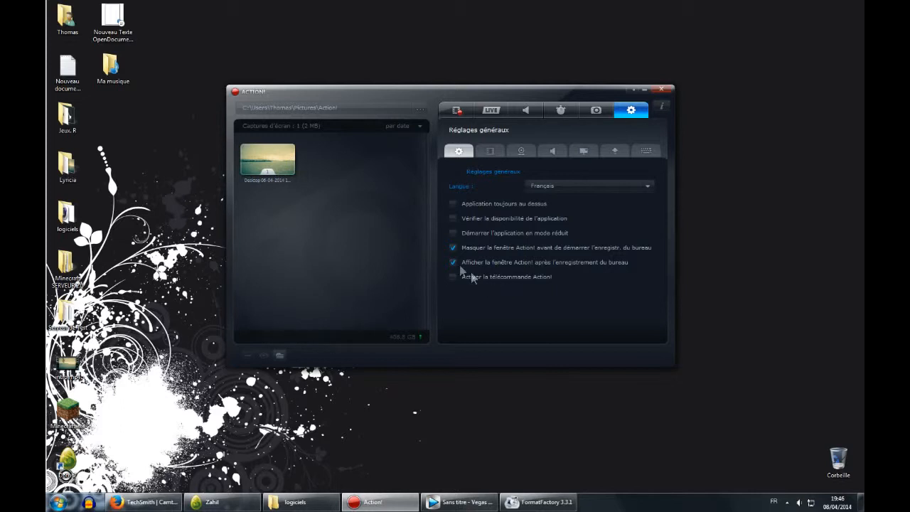
# Inspect the video recording settings, opening the quality and input range lists without changing them.
pyautogui.click(490, 150)
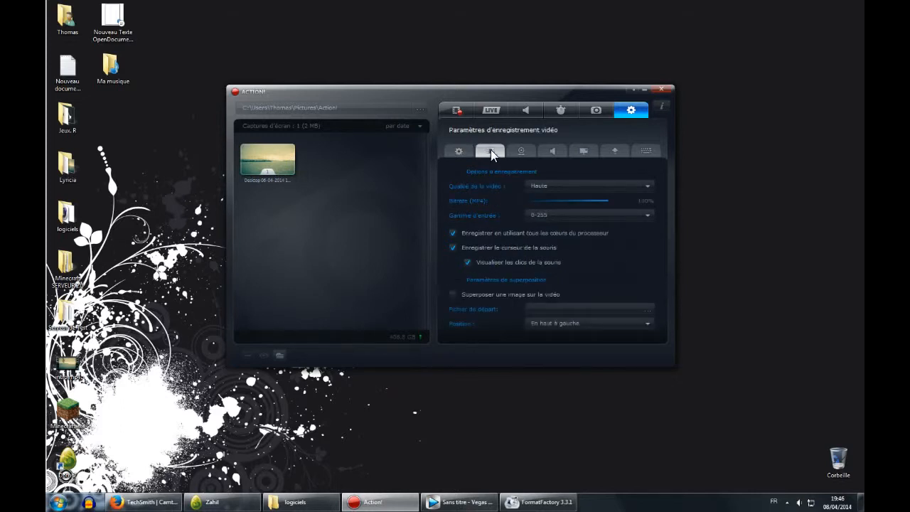
pyautogui.click(535, 188)
pyautogui.click(534, 188)
pyautogui.click(621, 211)
pyautogui.click(621, 214)
pyautogui.moveTo(542, 95); pyautogui.dragTo(521, 53)
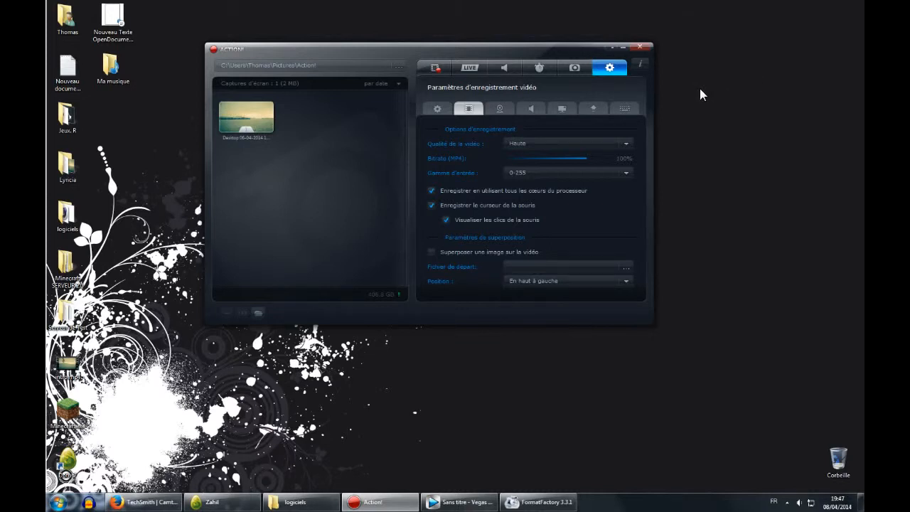
# In the audio settings, set the microphone device to Microphone (C-1U) and review the system sound output device.
pyautogui.click(503, 109)
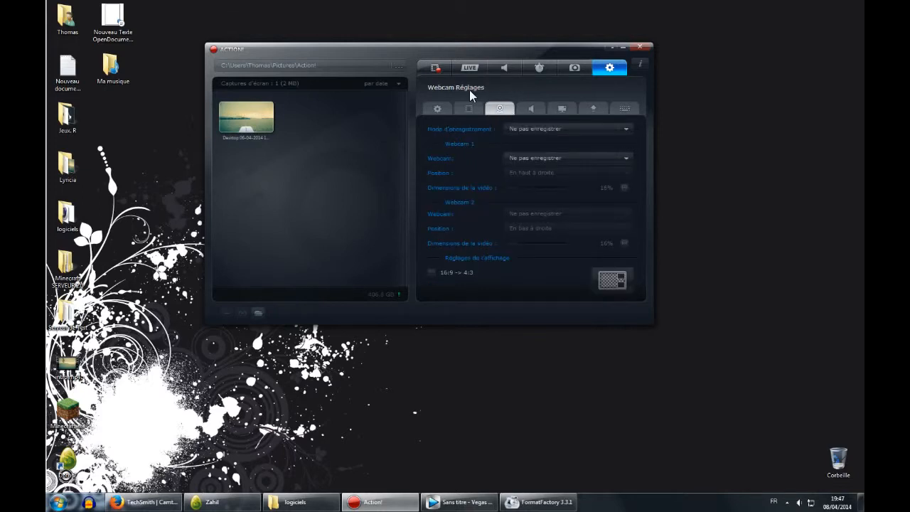
pyautogui.click(532, 108)
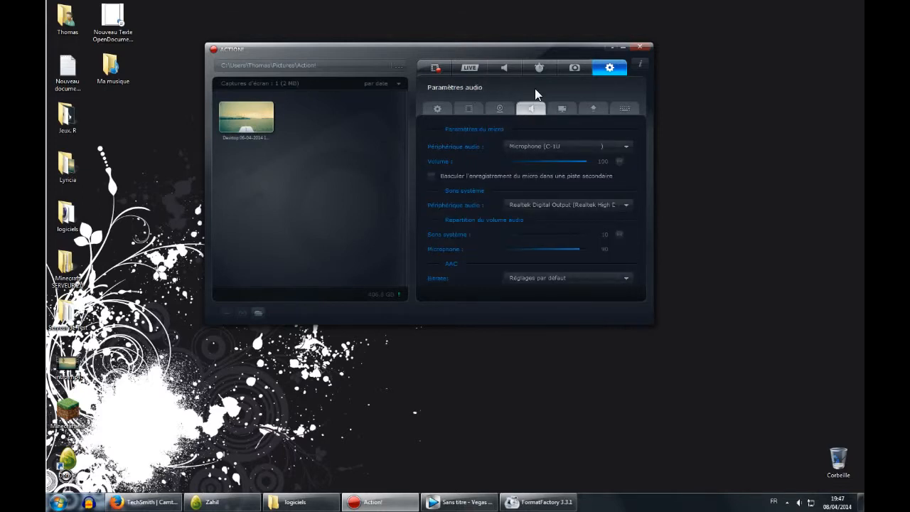
pyautogui.click(536, 145)
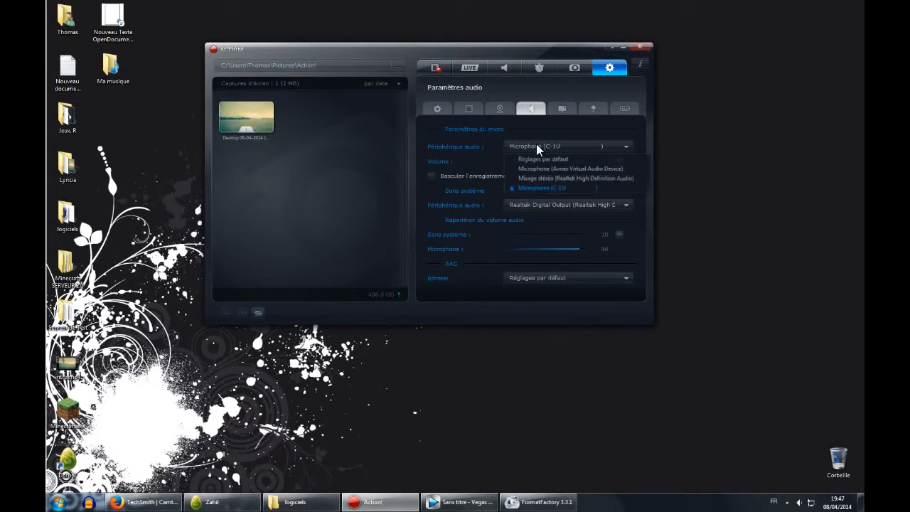
pyautogui.click(532, 187)
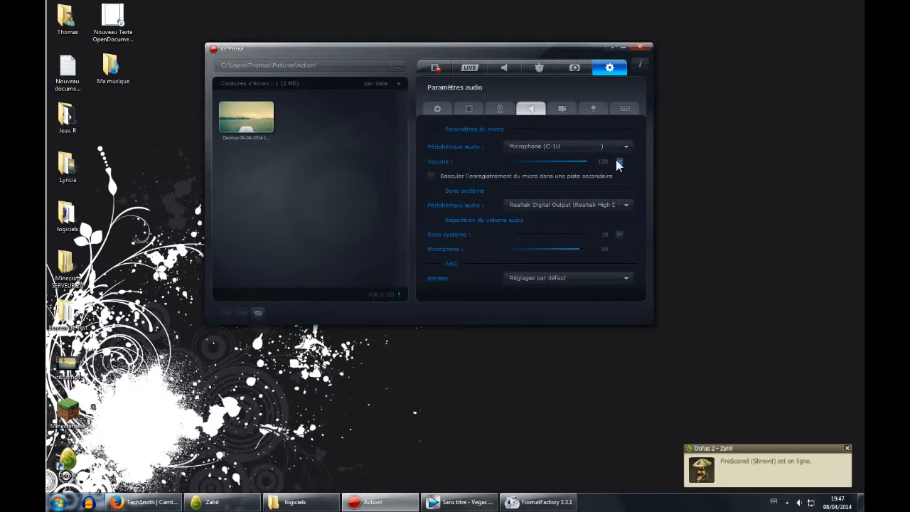
pyautogui.click(529, 204)
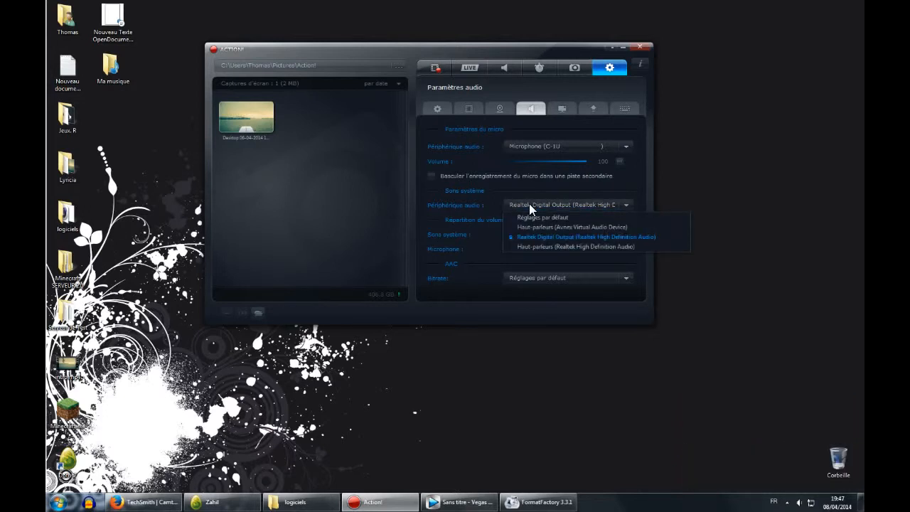
pyautogui.click(529, 203)
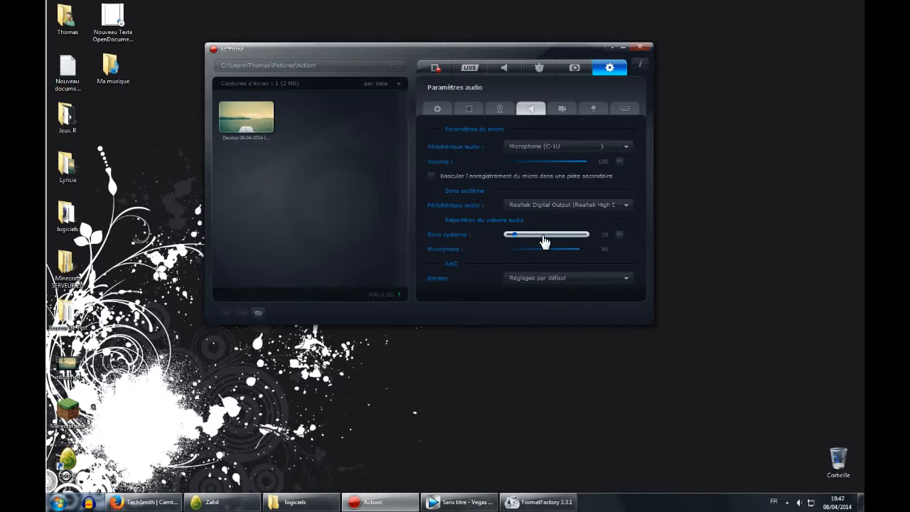
# Inspect the AAC bitrate list in the audio settings, then open the export settings section.
pyautogui.click(527, 272)
pyautogui.click(532, 276)
pyautogui.click(566, 109)
pyautogui.click(595, 109)
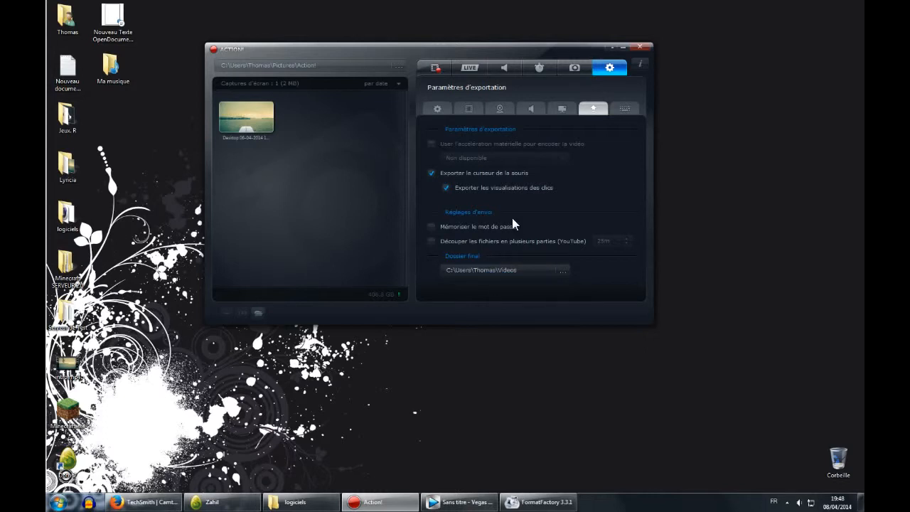
# Review the keyboard shortcut settings for recording, benchmarking and screenshots, then open the general settings.
pyautogui.click(625, 110)
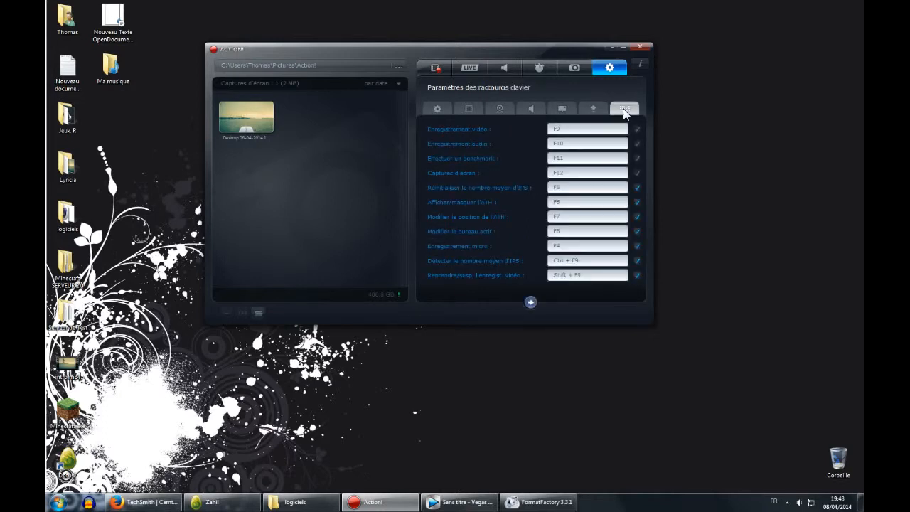
pyautogui.click(563, 189)
pyautogui.click(590, 231)
pyautogui.click(551, 130)
pyautogui.click(572, 278)
pyautogui.click(437, 109)
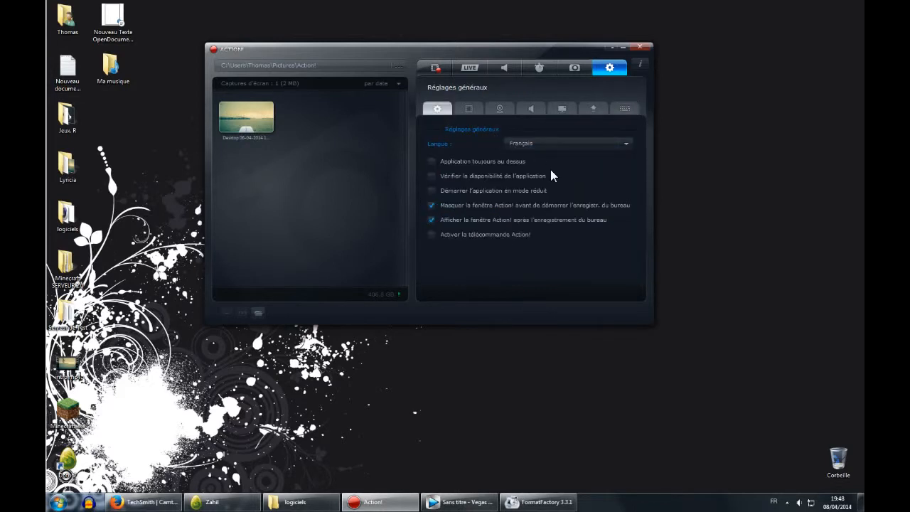
# Return to the video recording section and reposition the Action! window on the desktop.
pyautogui.click(438, 69)
pyautogui.moveTo(444, 47); pyautogui.dragTo(456, 60)
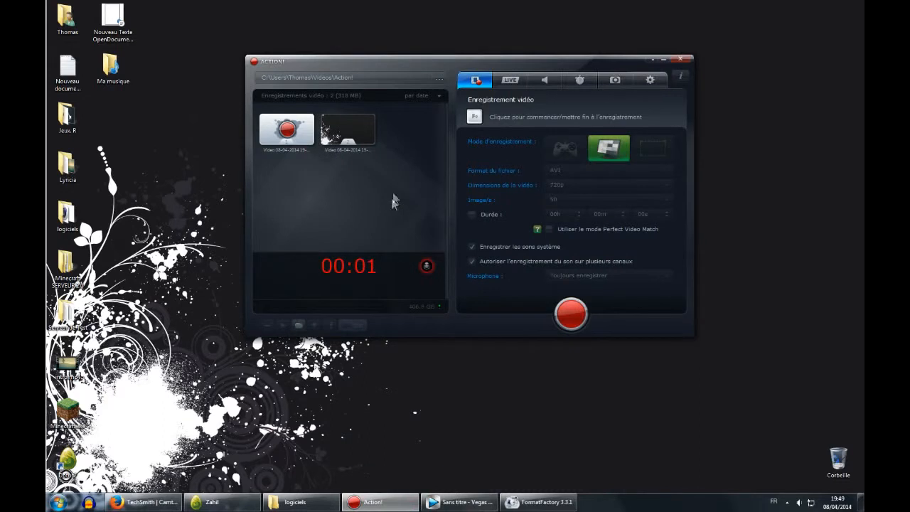
pyautogui.moveTo(398, 65); pyautogui.dragTo(447, 70)
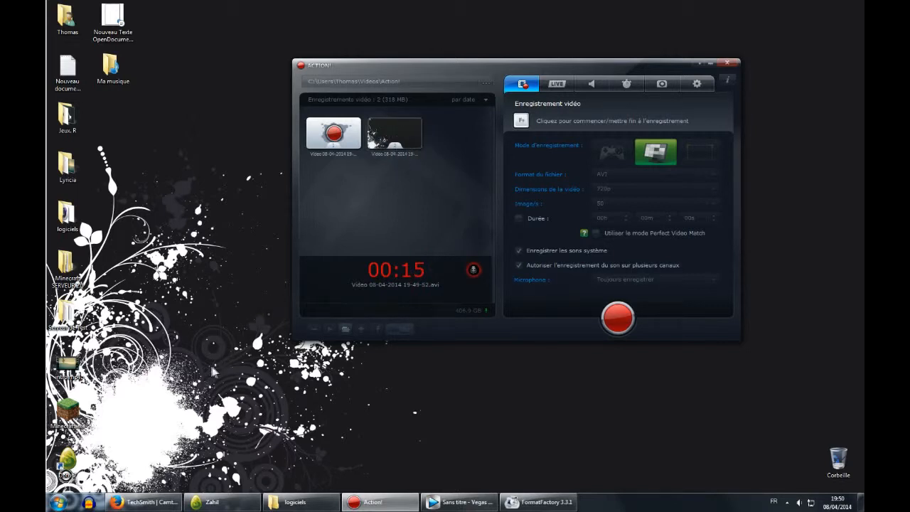
# Open the Mes vidéos\Action folder in the user's folder to find the recorded videos.
pyautogui.press('super')
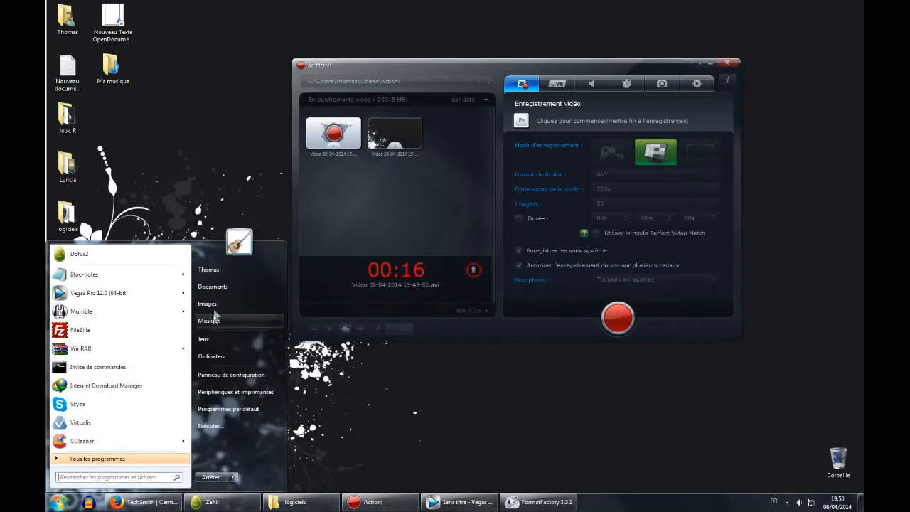
pyautogui.click(225, 270)
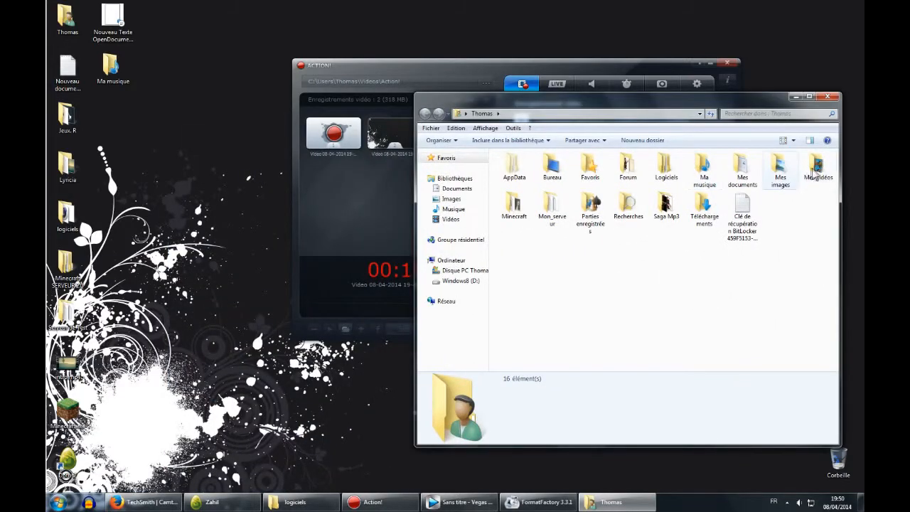
pyautogui.click(816, 170)
pyautogui.doubleClick(816, 171)
pyautogui.click(525, 186)
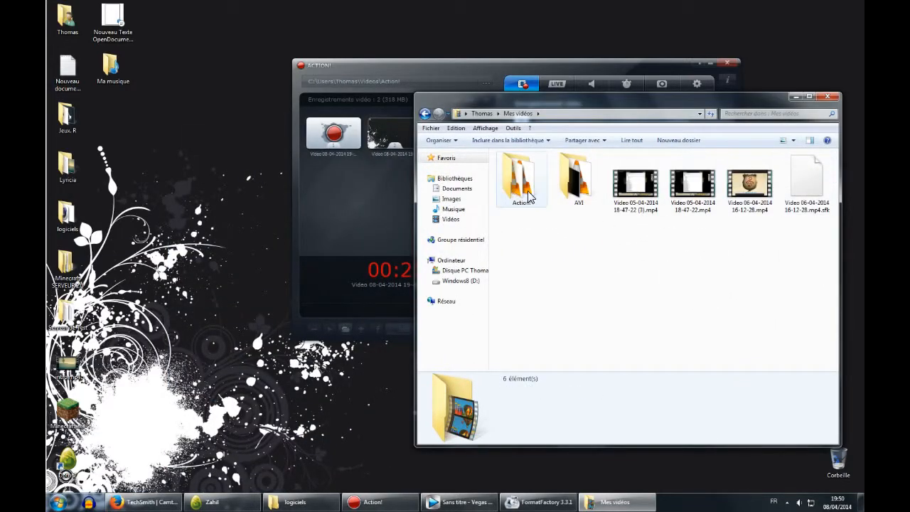
pyautogui.doubleClick(525, 186)
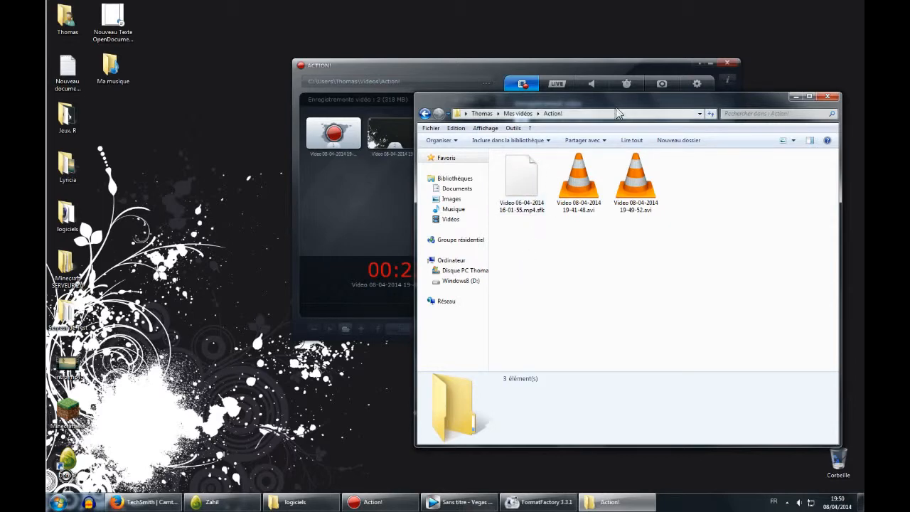
# Move the Explorer window and examine the details of the recorded AVI files.
pyautogui.moveTo(618, 102); pyautogui.dragTo(608, 52)
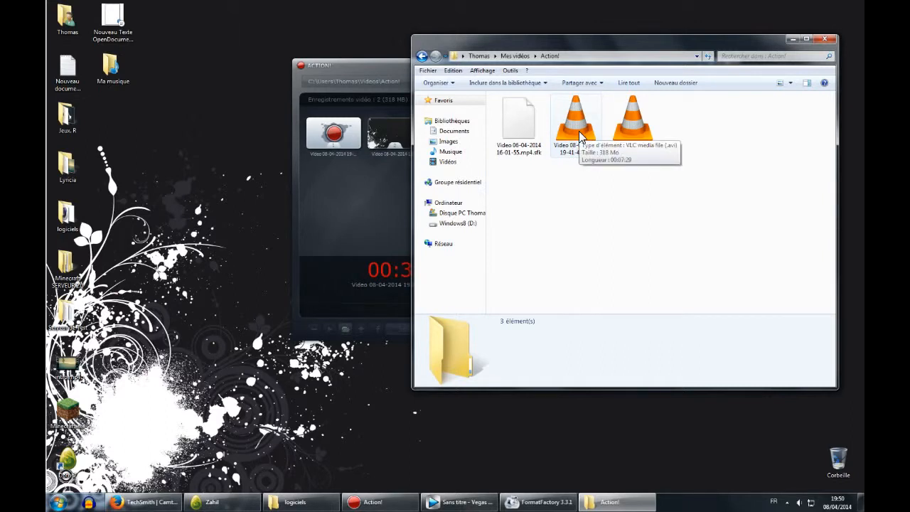
pyautogui.moveTo(582, 190); pyautogui.dragTo(644, 215)
pyautogui.click(645, 147)
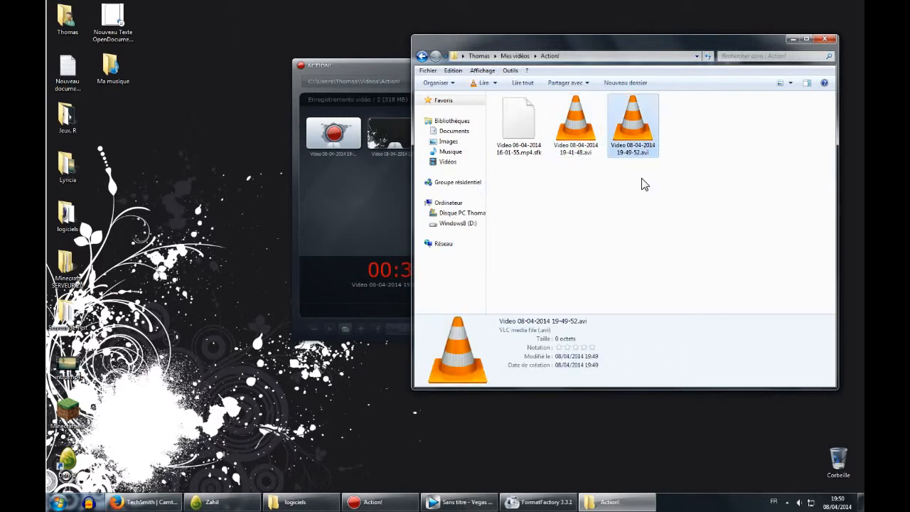
pyautogui.moveTo(642, 179); pyautogui.dragTo(598, 225)
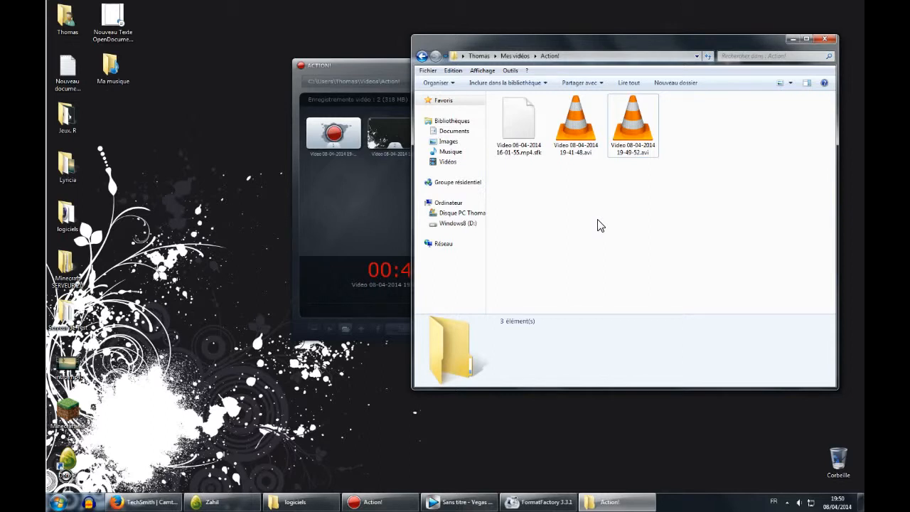
# Switch back to Action! and open the export dialog for the second recorded video.
pyautogui.click(611, 502)
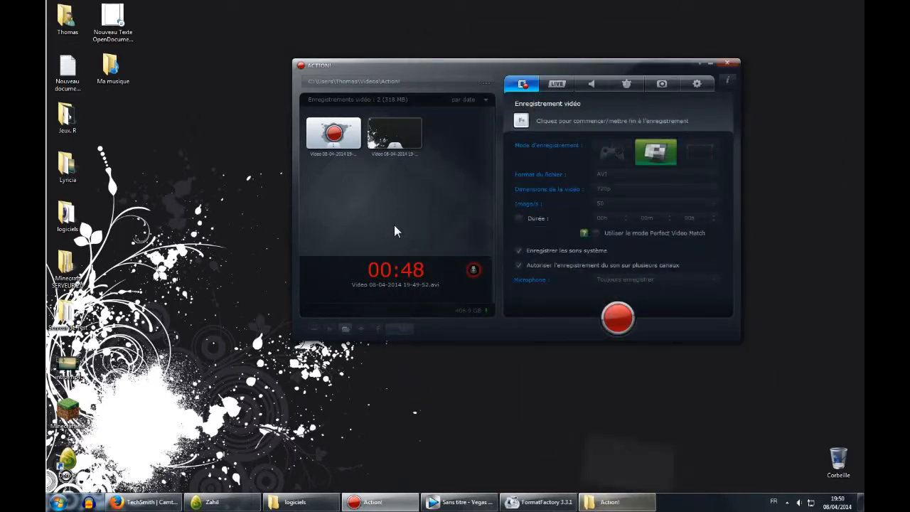
pyautogui.rightClick(406, 136)
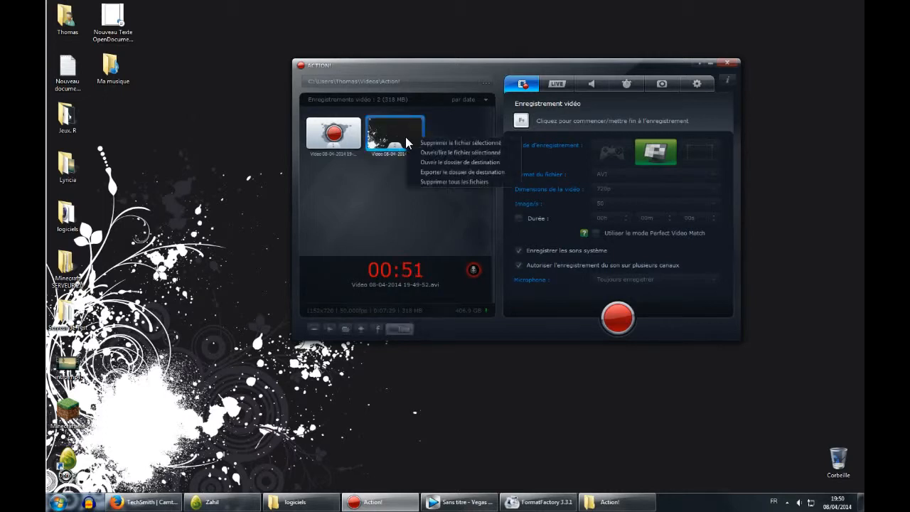
pyautogui.click(452, 173)
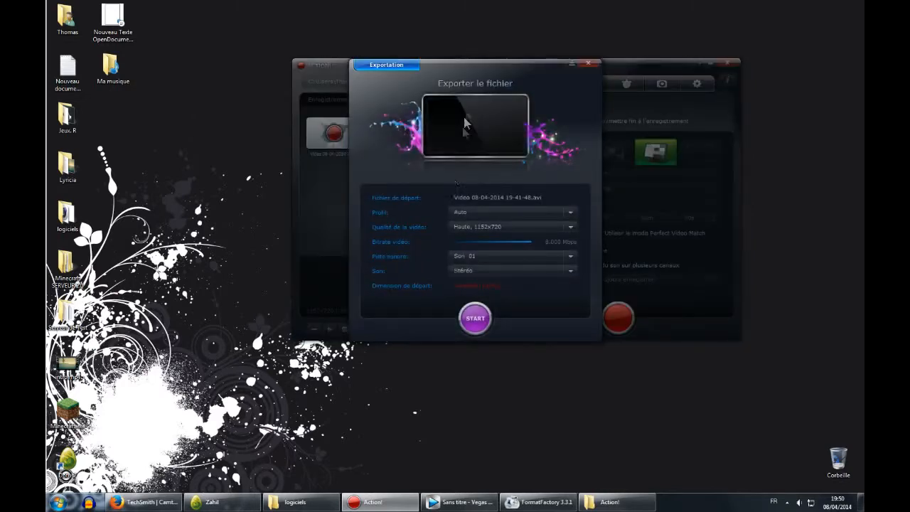
# Browse the export profile list through resolution, device and YouTube profiles, keeping Auto.
pyautogui.moveTo(449, 67); pyautogui.dragTo(550, 67)
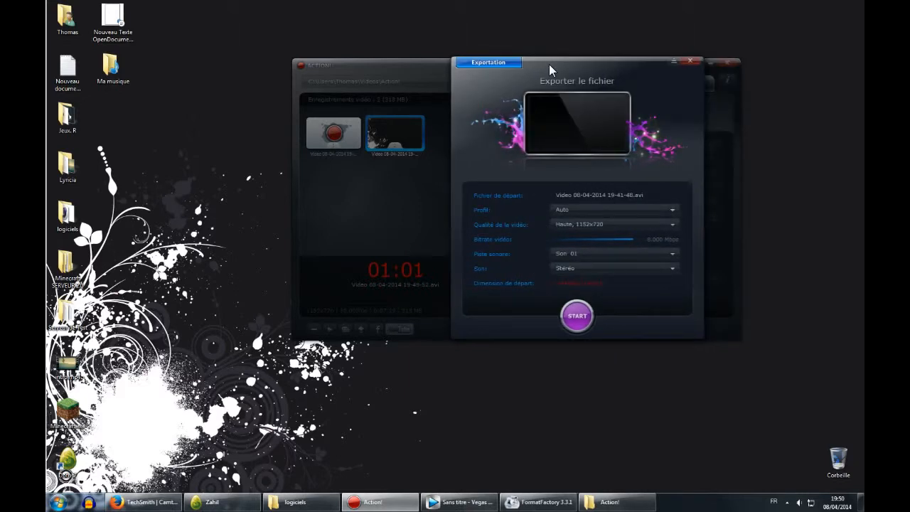
pyautogui.click(578, 210)
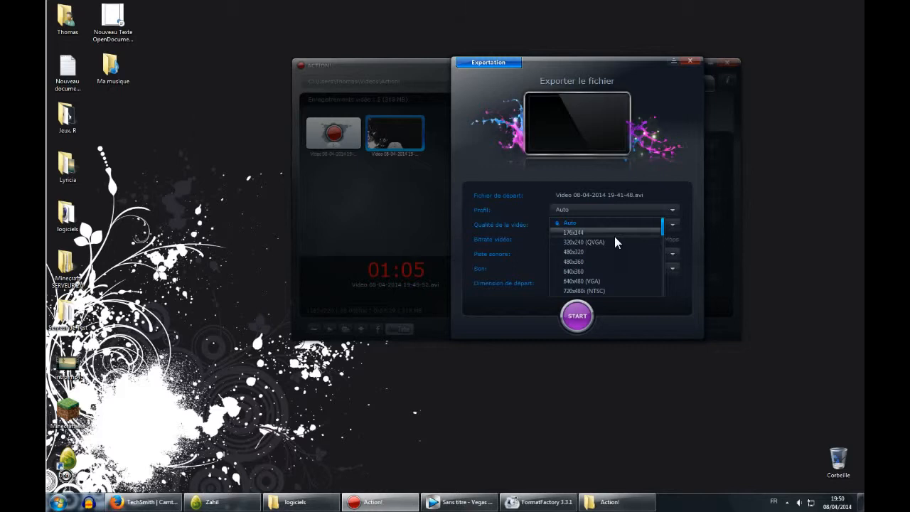
pyautogui.scroll(-2, 622, 244)
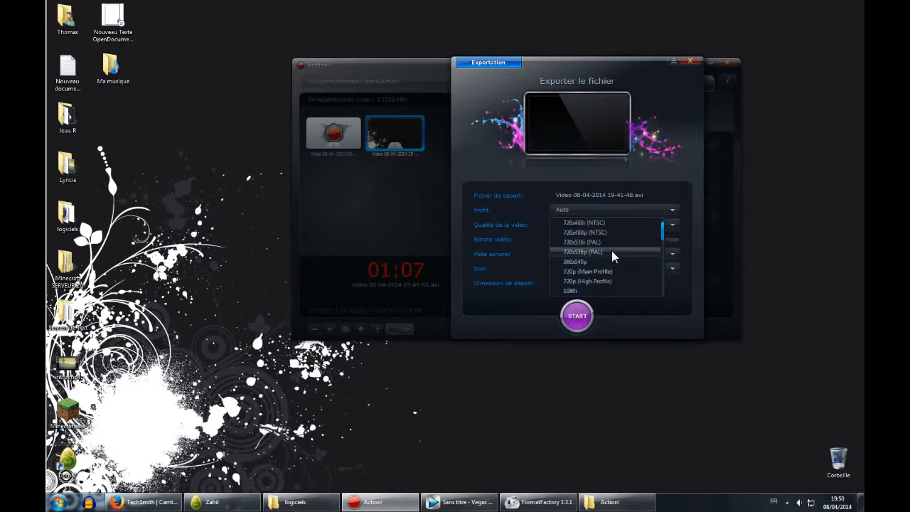
pyautogui.scroll(-5, 615, 250)
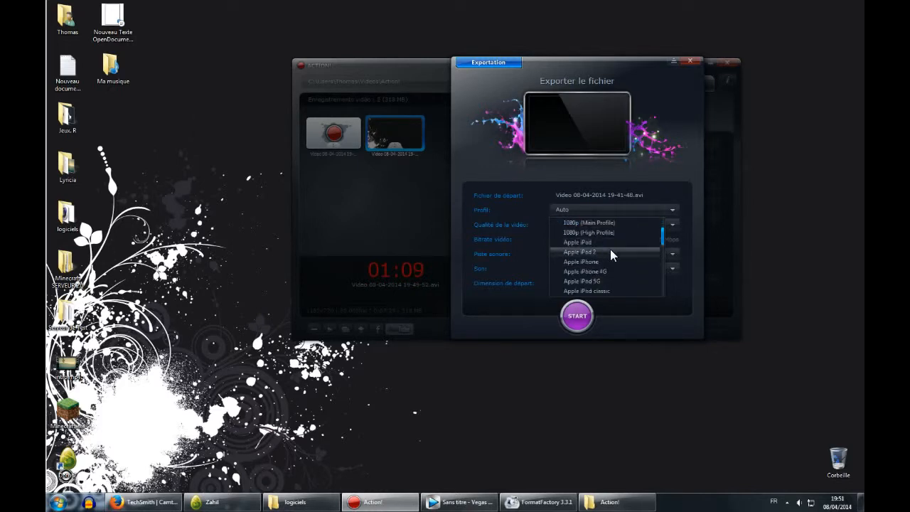
pyautogui.scroll(-10, 616, 264)
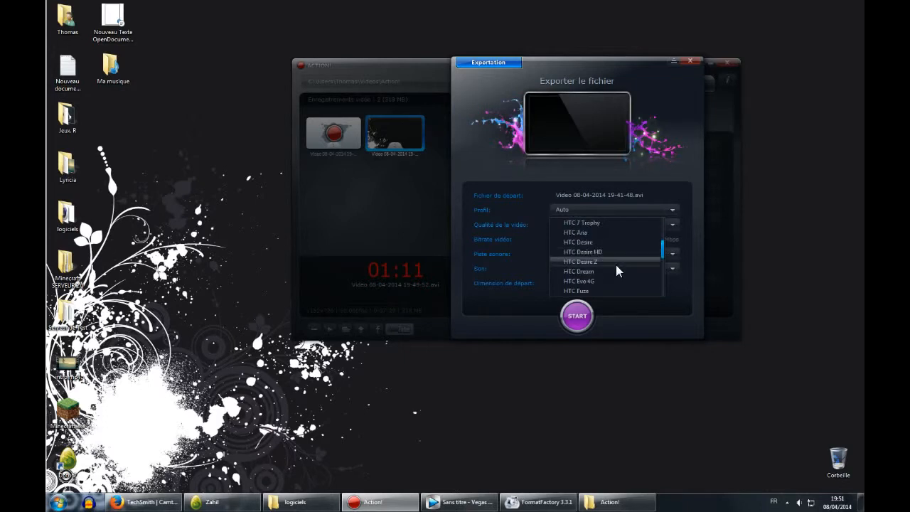
pyautogui.scroll(-10, 626, 263)
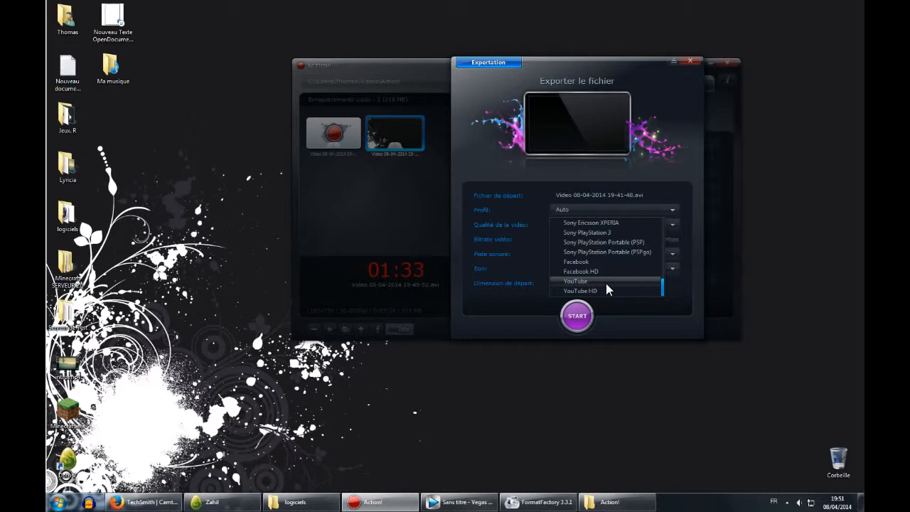
pyautogui.scroll(6, 606, 286)
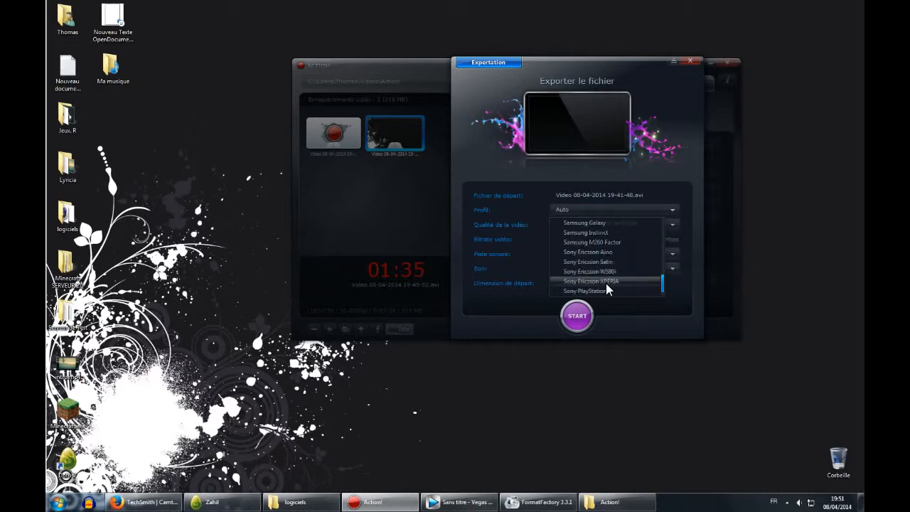
pyautogui.moveTo(664, 285); pyautogui.dragTo(663, 224)
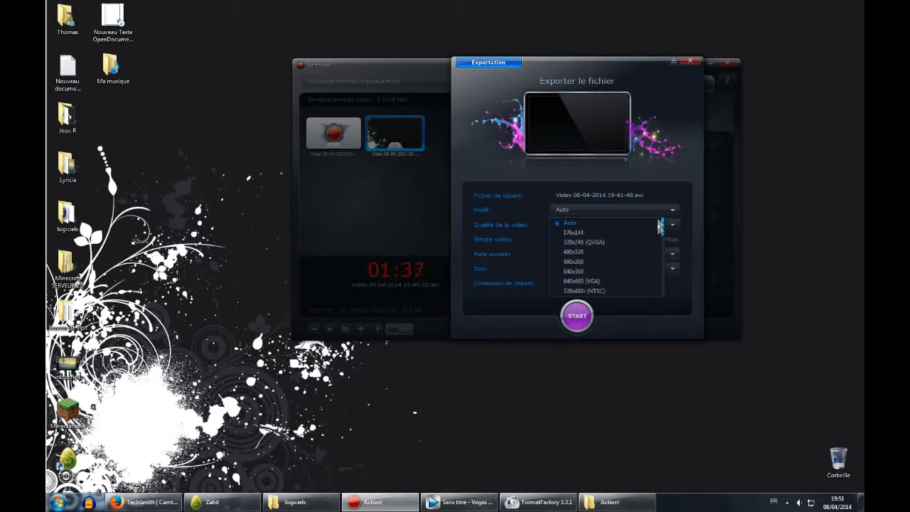
pyautogui.click(606, 221)
# Set the export video quality to Normale, 1152x720.
pyautogui.click(606, 226)
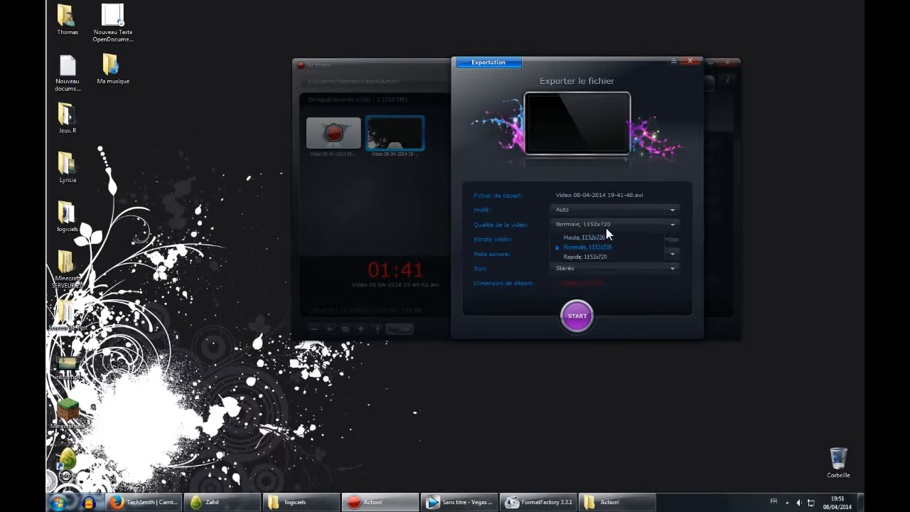
pyautogui.click(606, 227)
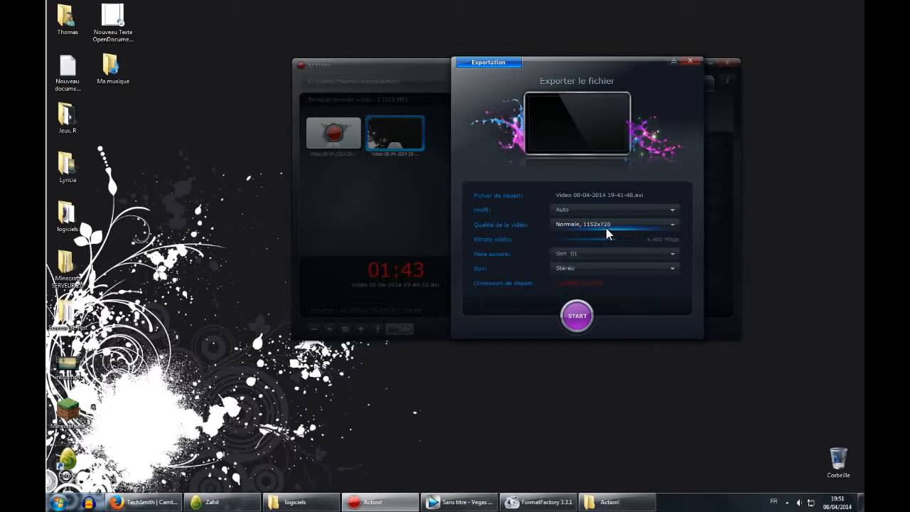
pyautogui.click(606, 228)
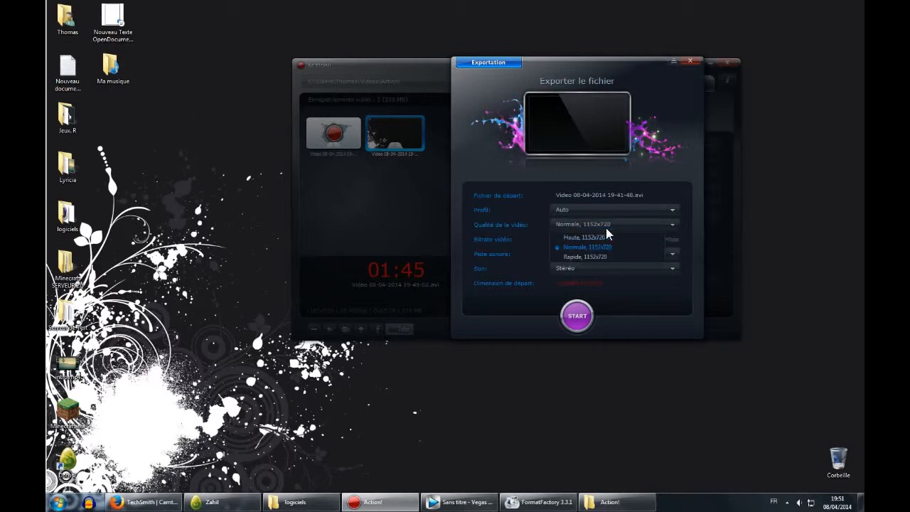
pyautogui.click(607, 228)
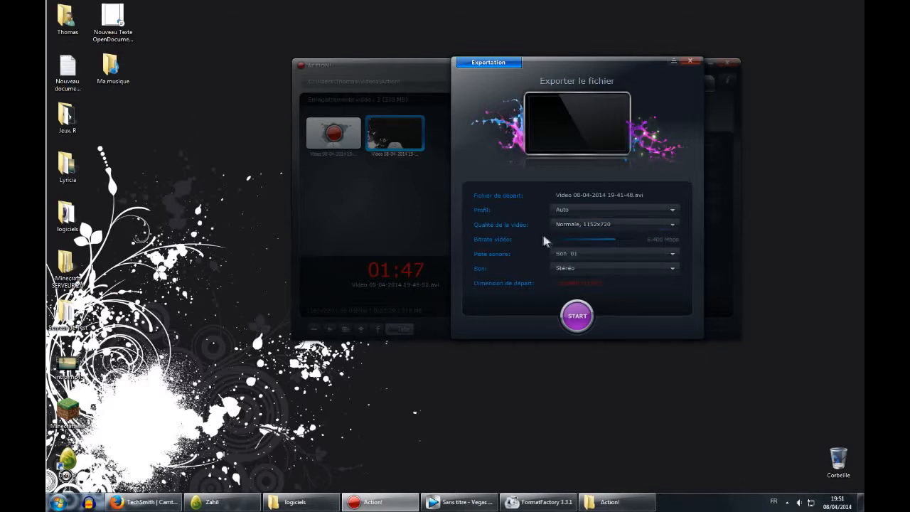
# Raise the export video bitrate slider to about 7.018 Mbps.
pyautogui.click(564, 225)
pyautogui.click(565, 223)
pyautogui.moveTo(616, 244)
pyautogui.mouseDown()
pyautogui.moveTo(641, 245)
pyautogui.moveTo(616, 249)
pyautogui.moveTo(559, 284)
pyautogui.moveTo(591, 275)
pyautogui.moveTo(622, 240)
pyautogui.moveTo(657, 248)
pyautogui.moveTo(621, 249)
pyautogui.mouseUp()
pyautogui.click(598, 258)
pyautogui.click(599, 253)
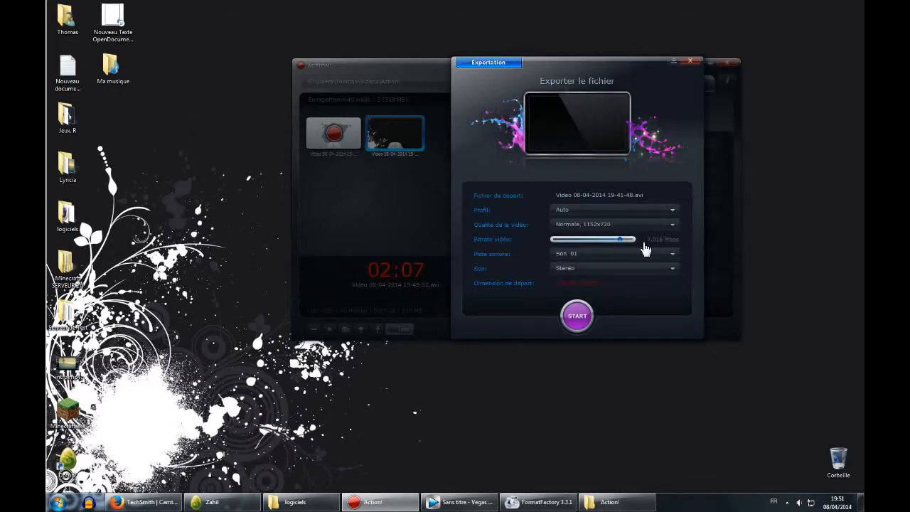
# Check the audio track and sound lists, keeping Son 01 and Stéréo, then close the export dialog.
pyautogui.click(640, 252)
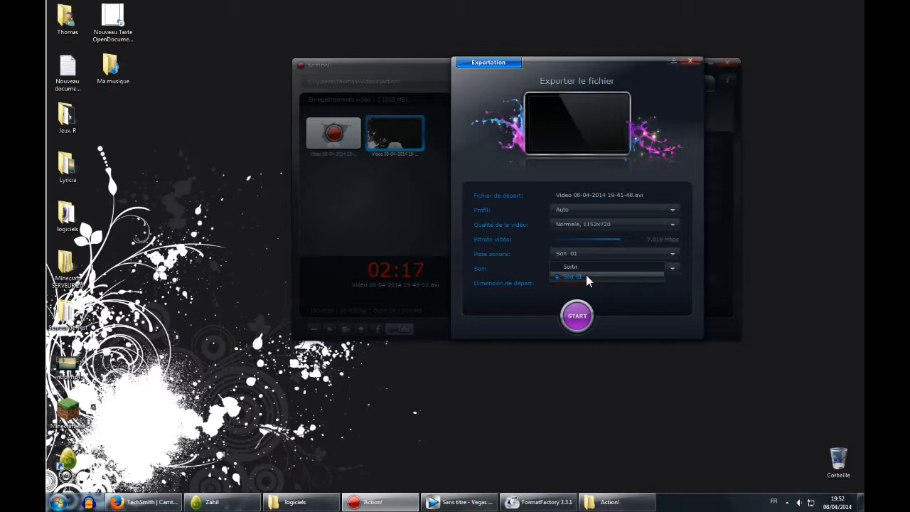
pyautogui.moveTo(607, 65); pyautogui.dragTo(413, 58)
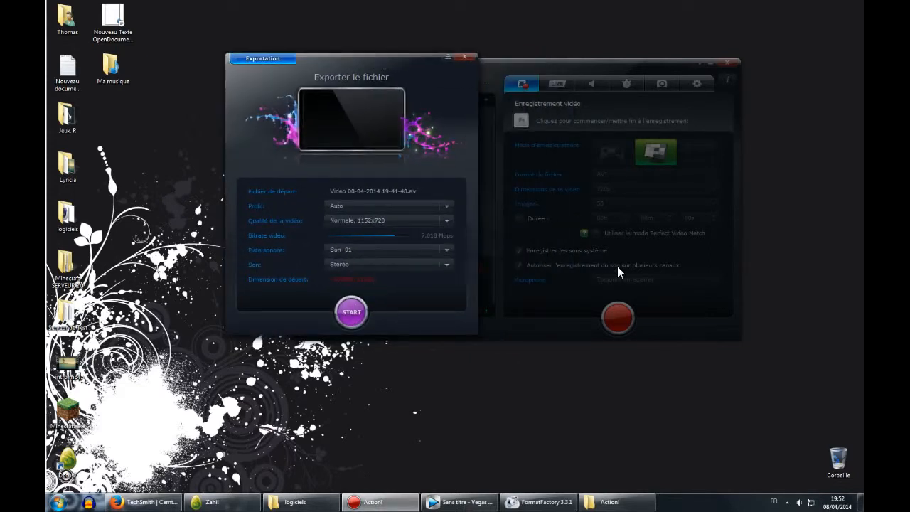
pyautogui.moveTo(412, 65); pyautogui.dragTo(657, 51)
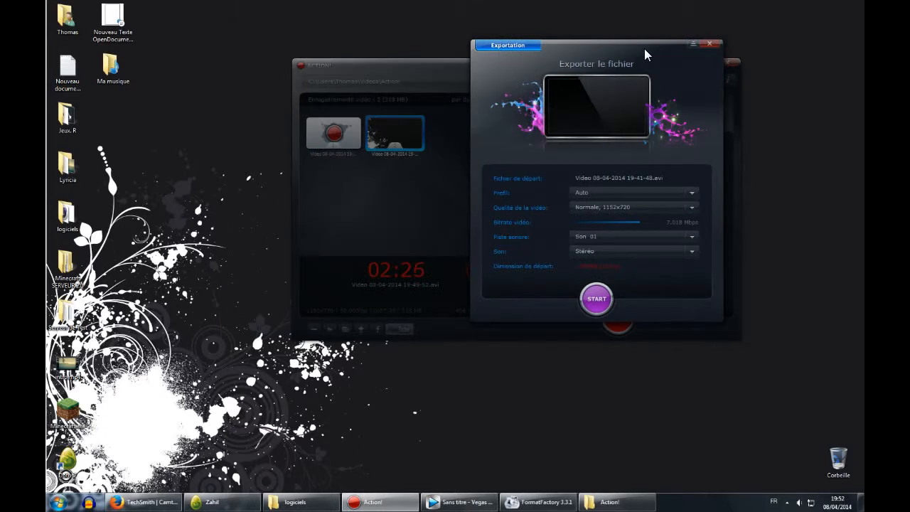
pyautogui.click(624, 236)
pyautogui.click(624, 236)
pyautogui.click(624, 236)
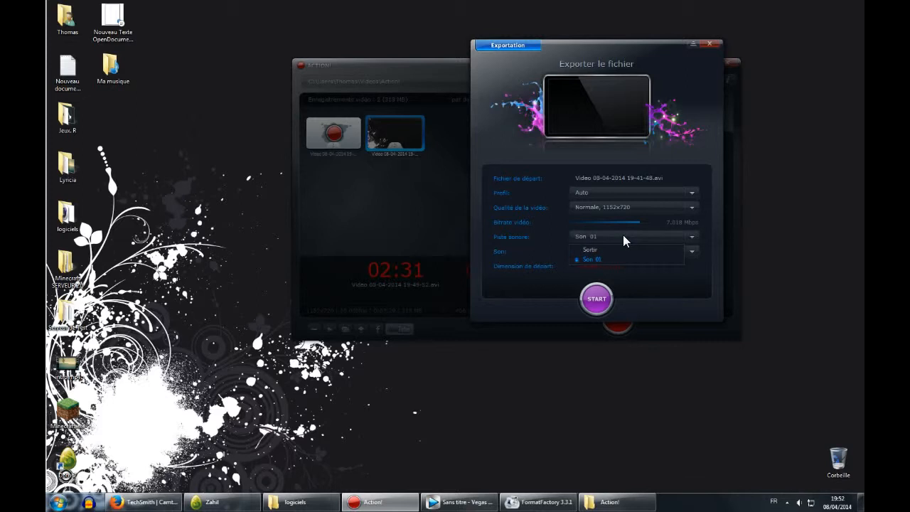
pyautogui.click(623, 238)
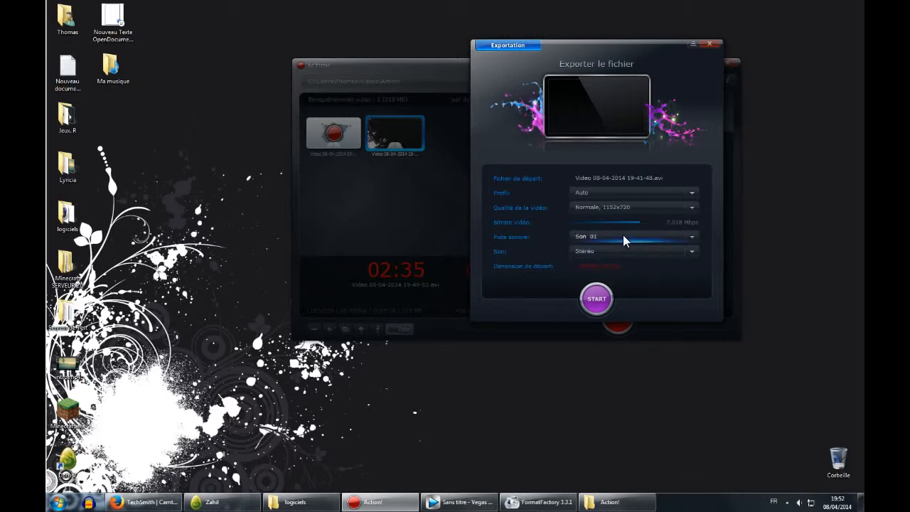
pyautogui.click(638, 253)
pyautogui.click(639, 253)
pyautogui.moveTo(619, 45); pyautogui.dragTo(528, 91)
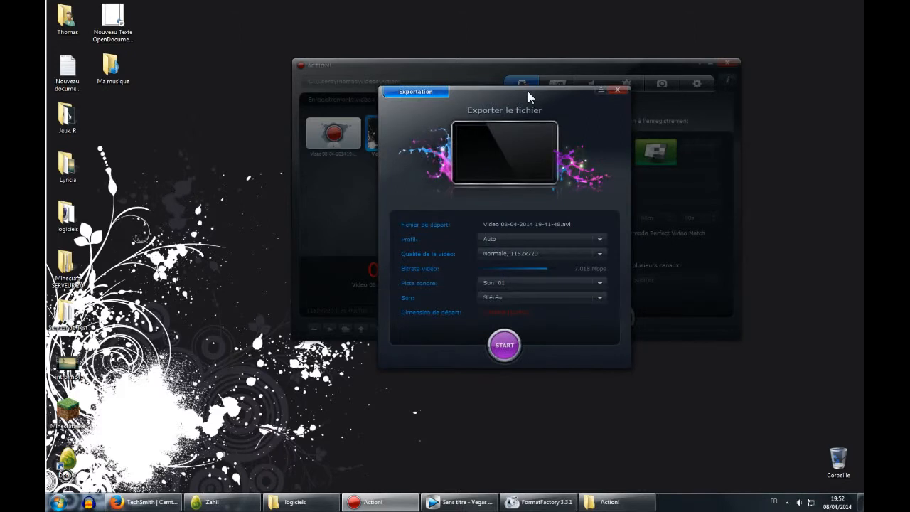
pyautogui.click(617, 91)
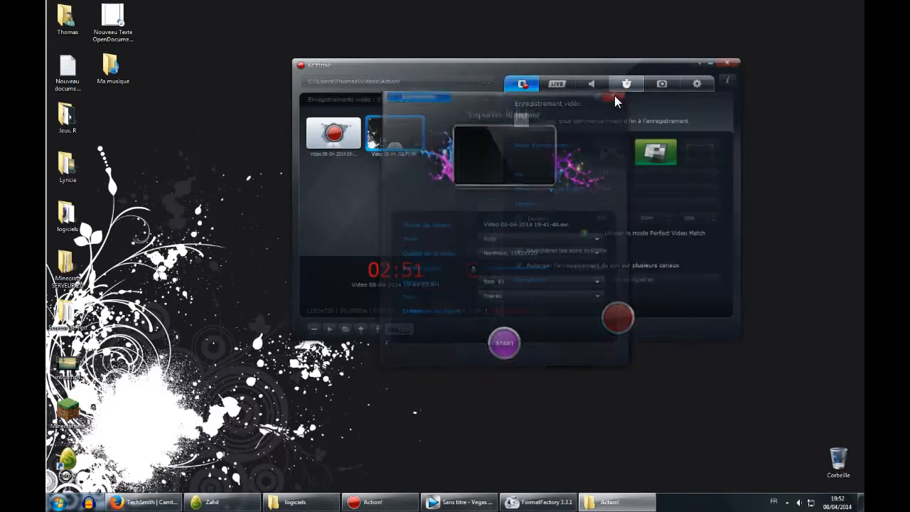
# Minimize Action! and open the Videos folder of the user's profile from the Start menu.
pyautogui.moveTo(544, 61); pyautogui.dragTo(533, 61)
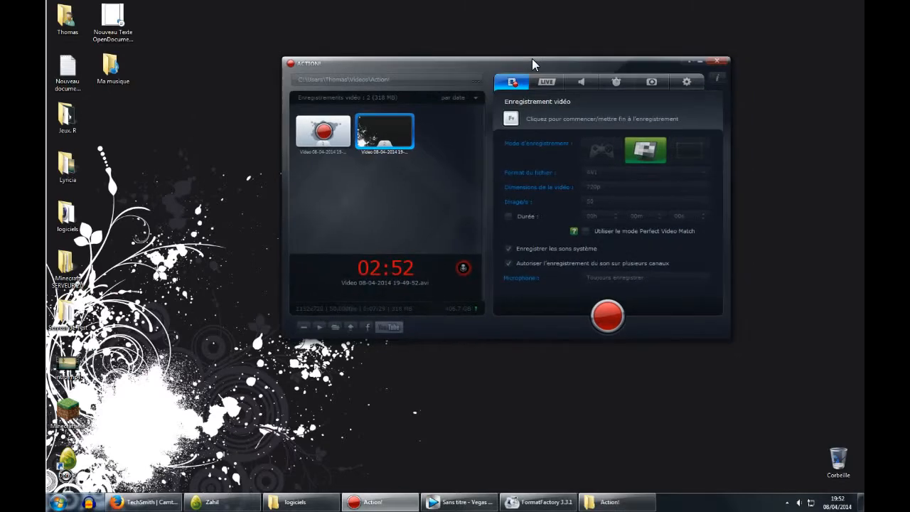
pyautogui.click(689, 61)
pyautogui.click(58, 502)
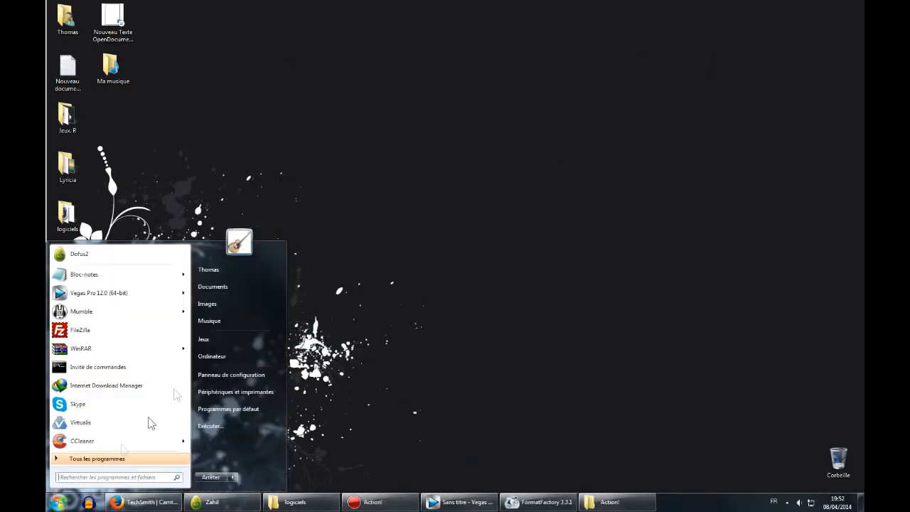
pyautogui.click(235, 270)
pyautogui.doubleClick(827, 125)
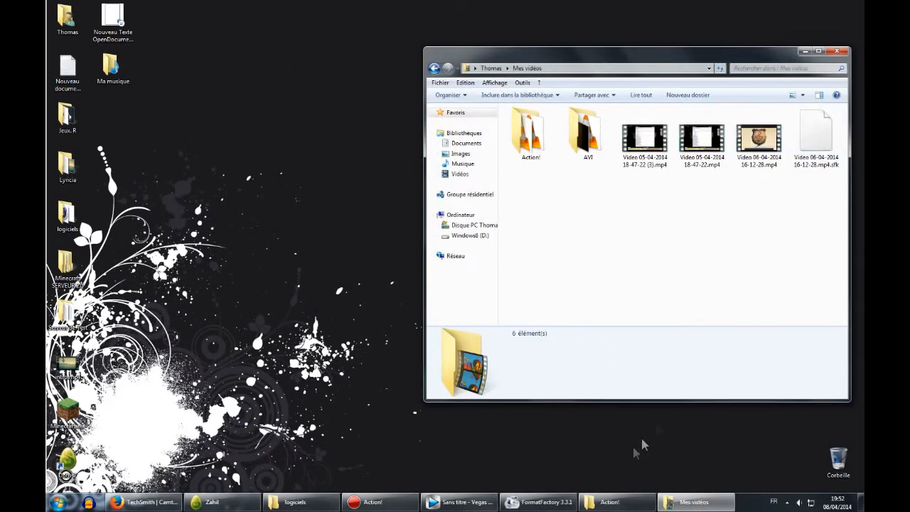
# Check the export destination folder in Action!'s export settings, then switch back to the Videos folder.
pyautogui.click(374, 502)
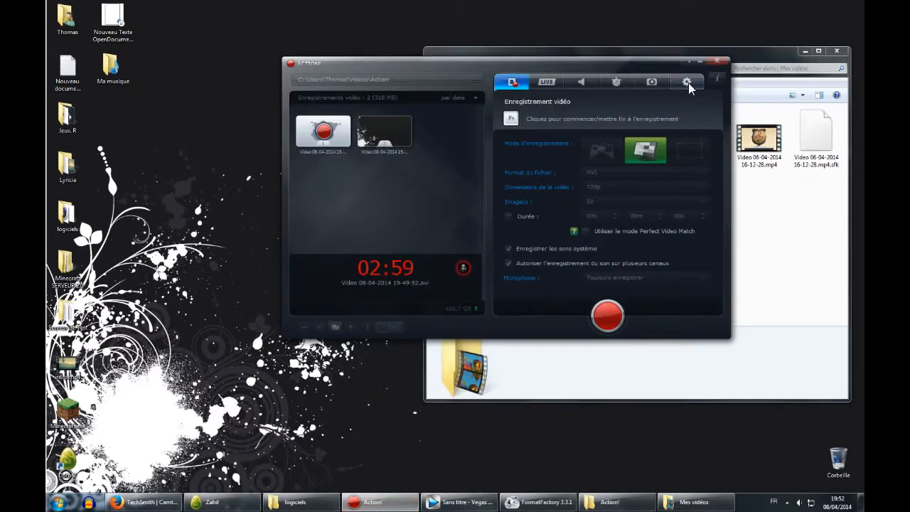
pyautogui.click(687, 82)
pyautogui.click(670, 123)
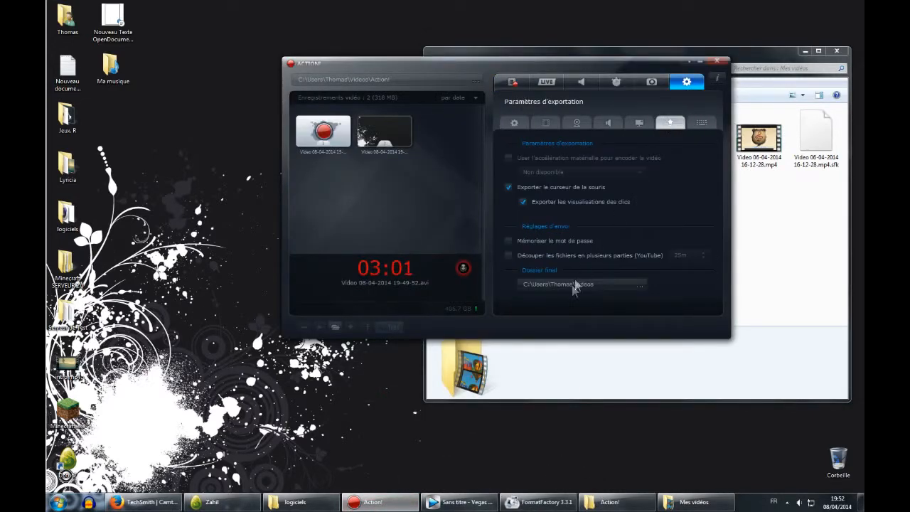
pyautogui.click(384, 498)
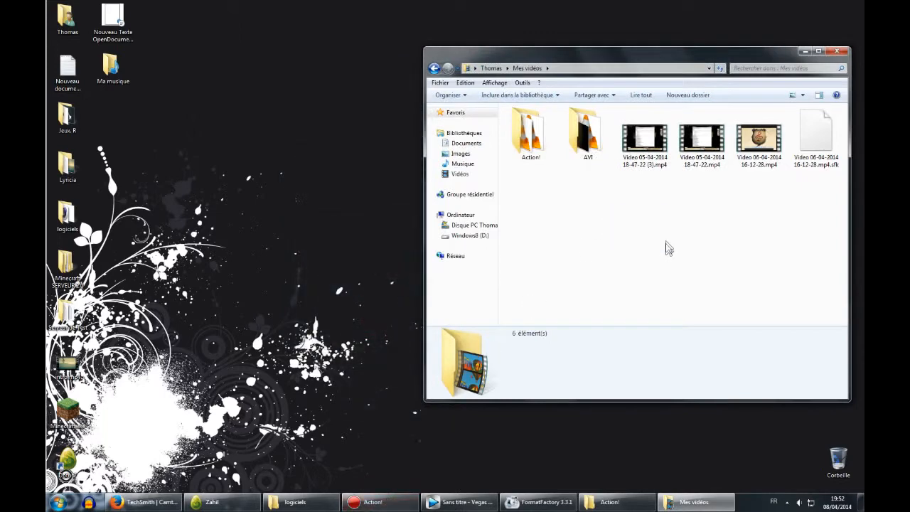
pyautogui.moveTo(631, 214); pyautogui.dragTo(803, 183)
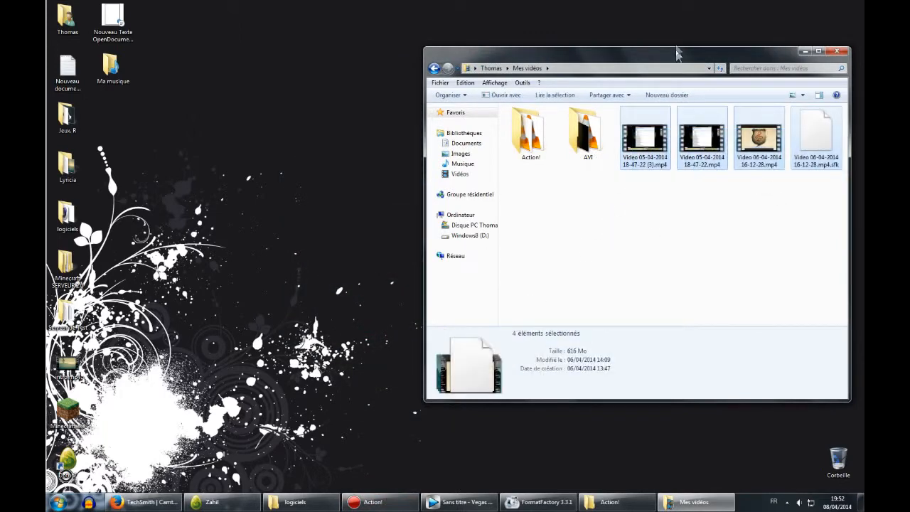
pyautogui.moveTo(680, 53); pyautogui.dragTo(540, 45)
pyautogui.moveTo(491, 201); pyautogui.dragTo(534, 226)
pyautogui.click(507, 151)
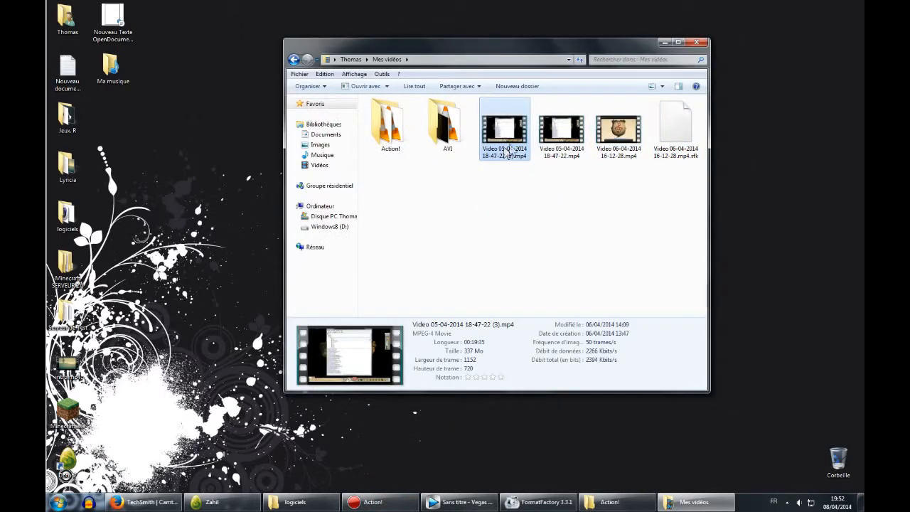
pyautogui.rightClick(503, 113)
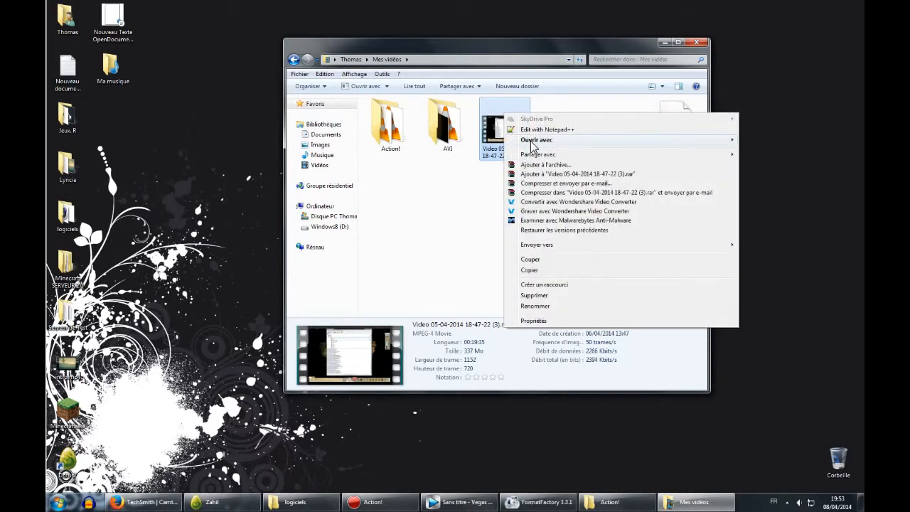
pyautogui.moveTo(534, 141)
pyautogui.click(394, 193)
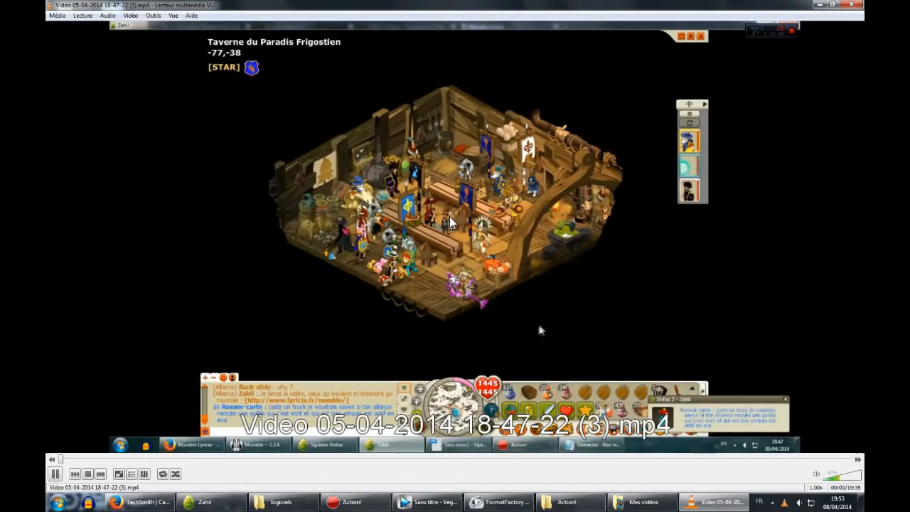
# Scrub through the video's playback at a few points, then close the player.
pyautogui.click(218, 460)
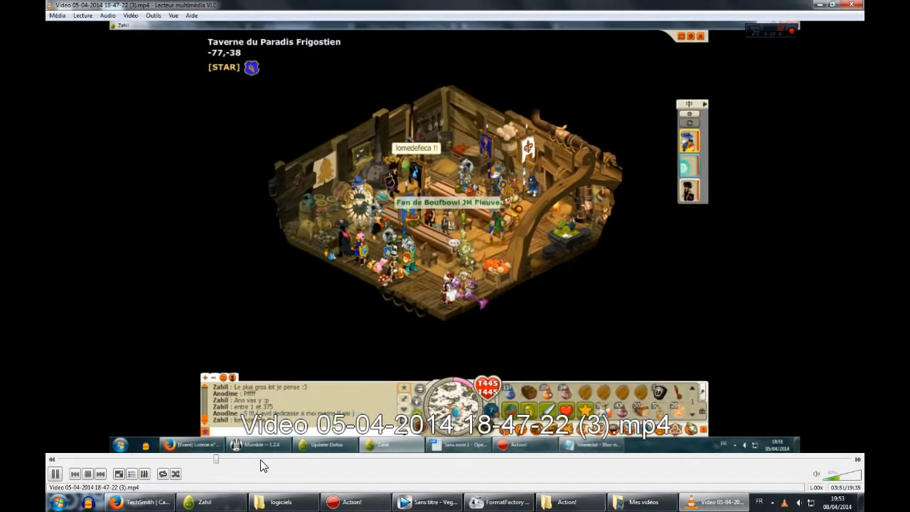
pyautogui.click(261, 460)
pyautogui.click(303, 461)
pyautogui.click(852, 4)
# Try to open intro.mp4 from the desktop and cancel the dialog.
pyautogui.moveTo(576, 213); pyautogui.dragTo(536, 235)
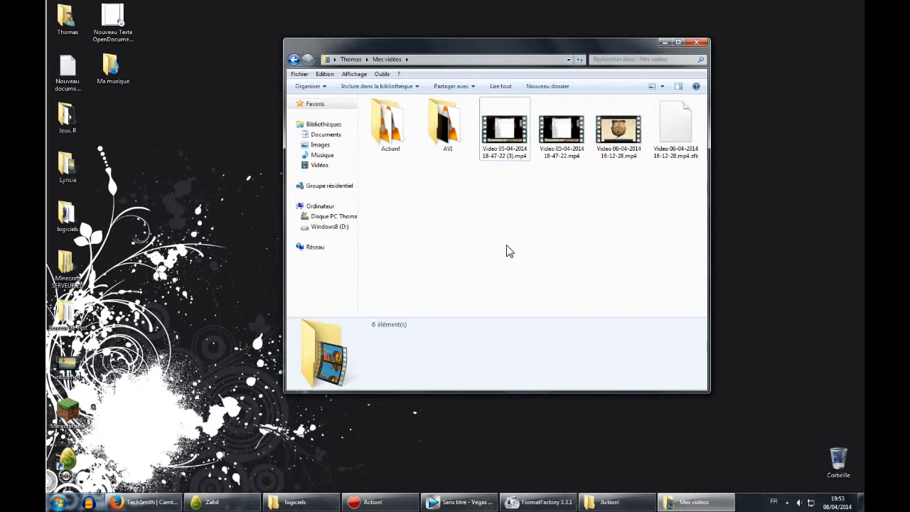
pyautogui.moveTo(489, 276); pyautogui.dragTo(542, 229)
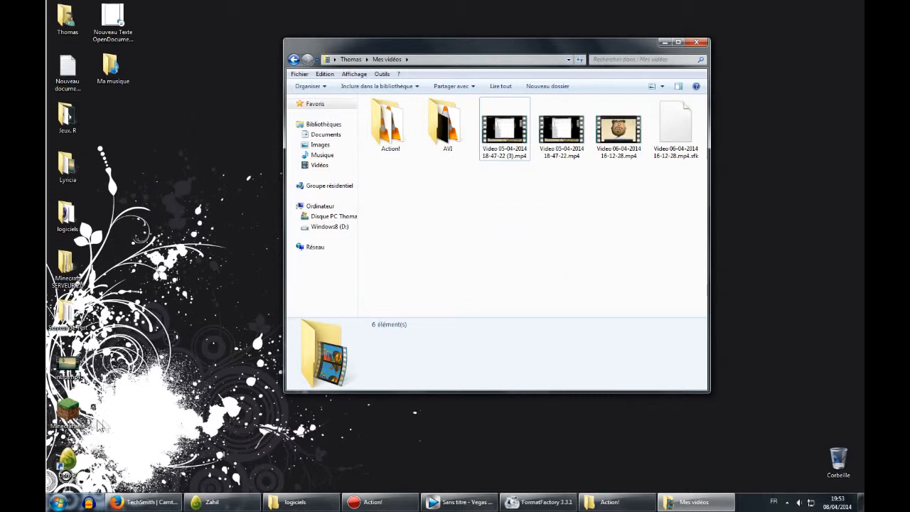
pyautogui.doubleClick(68, 364)
pyautogui.click(525, 298)
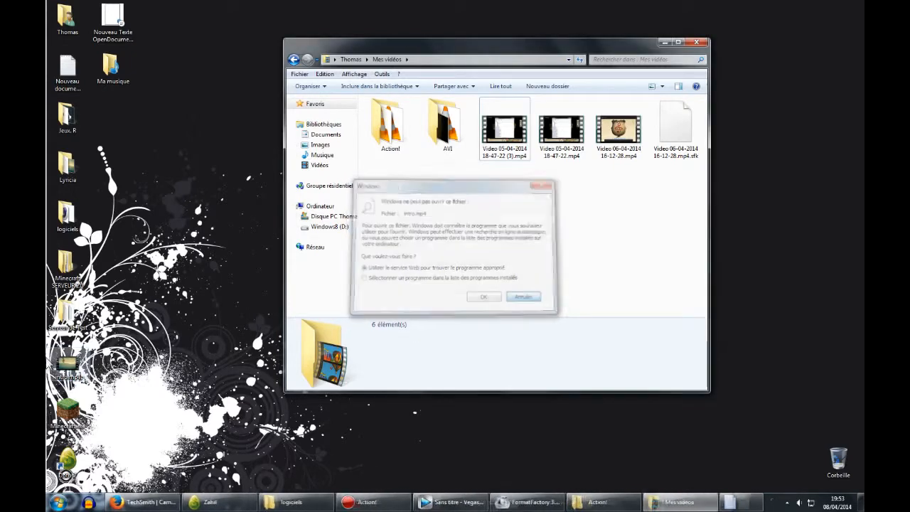
# Open intro.mp4 with the media player, watch it briefly, then close the player.
pyautogui.rightClick(69, 362)
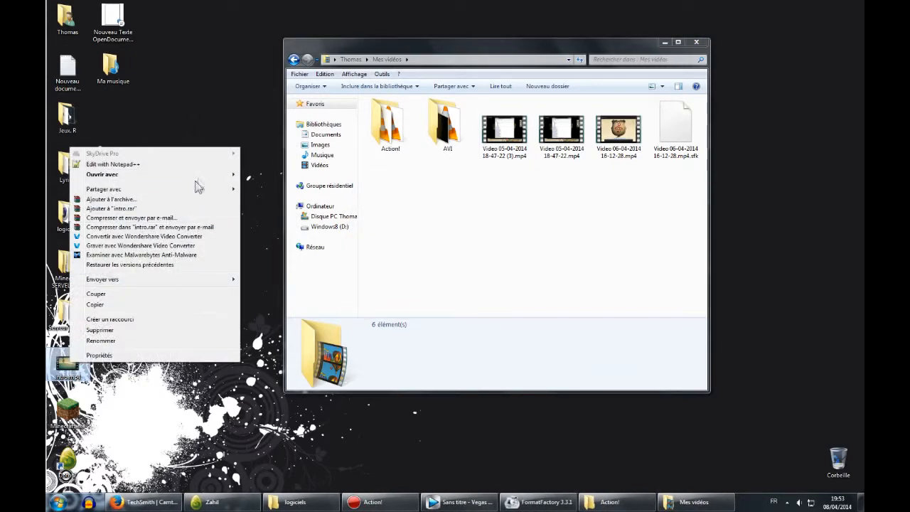
pyautogui.moveTo(199, 175)
pyautogui.click(313, 227)
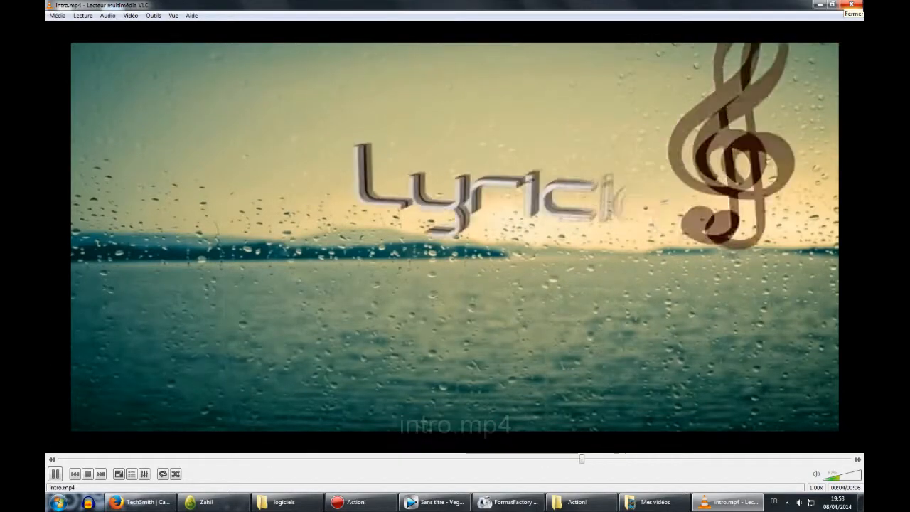
pyautogui.click(852, 4)
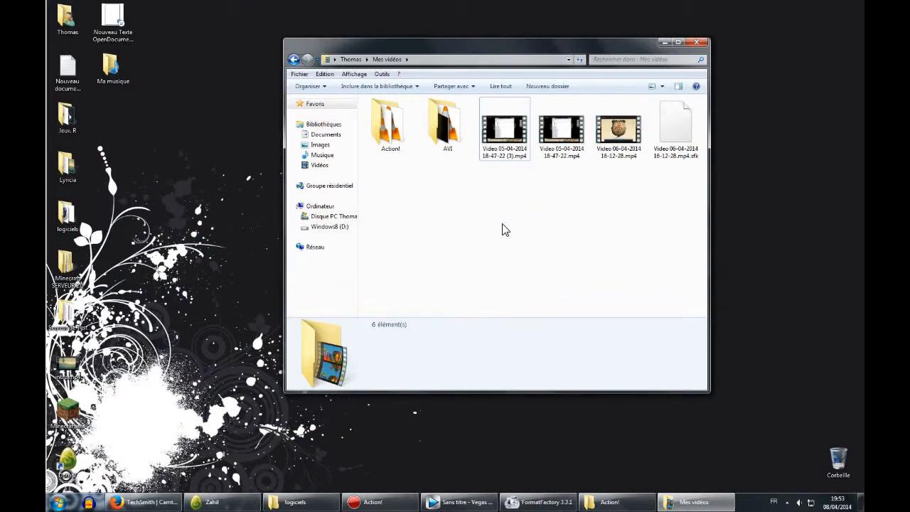
pyautogui.click(86, 356)
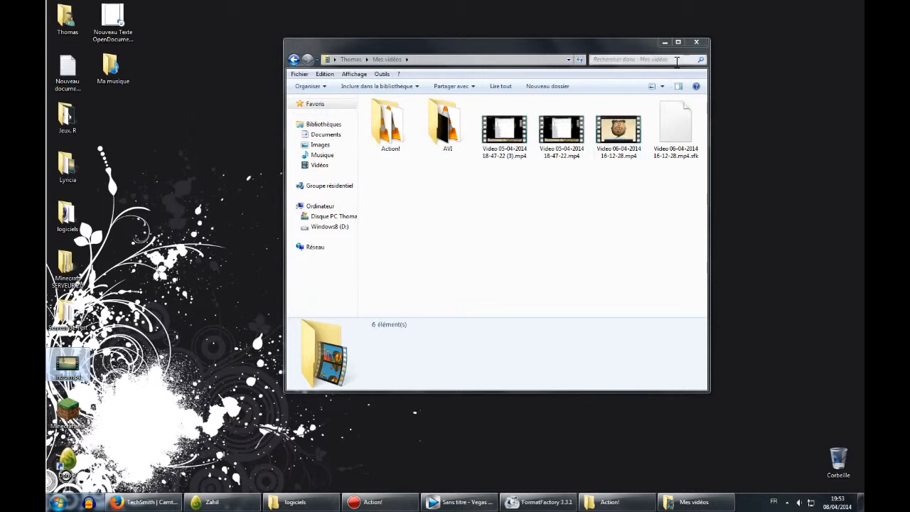
pyautogui.moveTo(667, 48); pyautogui.dragTo(670, 44)
pyautogui.click(668, 41)
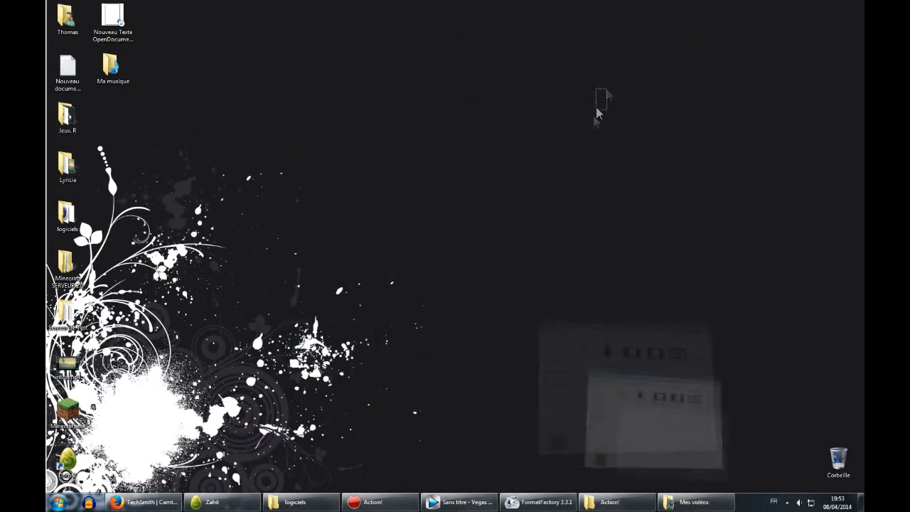
# Browse the shortcuts in the logiciels folder: Mirilis Action, Vegas Pro 12.0, Format Factory and CINEMA 4D.
pyautogui.click(299, 502)
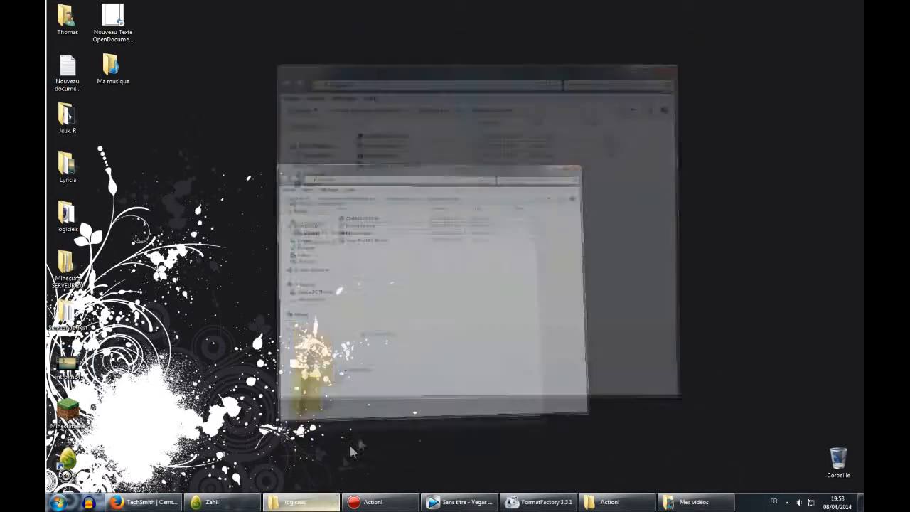
pyautogui.moveTo(398, 175)
pyautogui.mouseDown()
pyautogui.moveTo(492, 106)
pyautogui.moveTo(451, 177)
pyautogui.moveTo(515, 127)
pyautogui.moveTo(455, 165)
pyautogui.moveTo(481, 177)
pyautogui.moveTo(385, 166)
pyautogui.mouseUp()
pyautogui.click(398, 139)
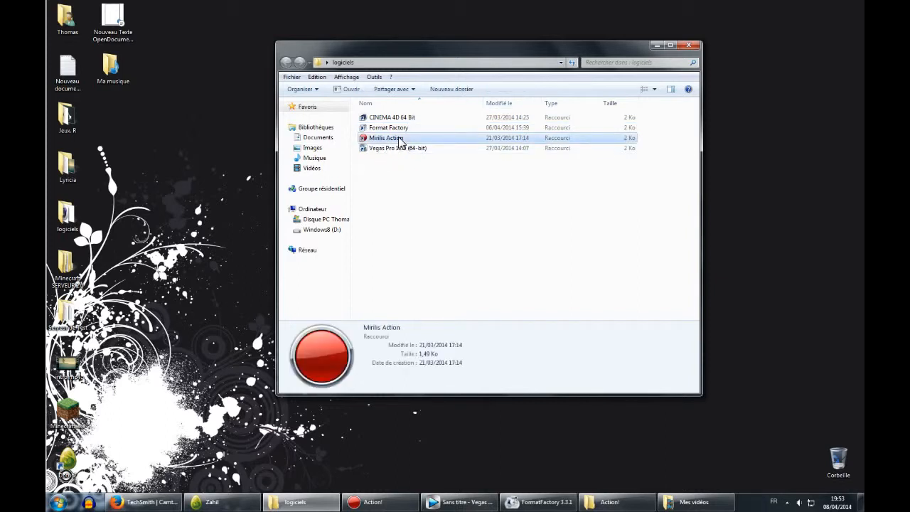
pyautogui.click(400, 149)
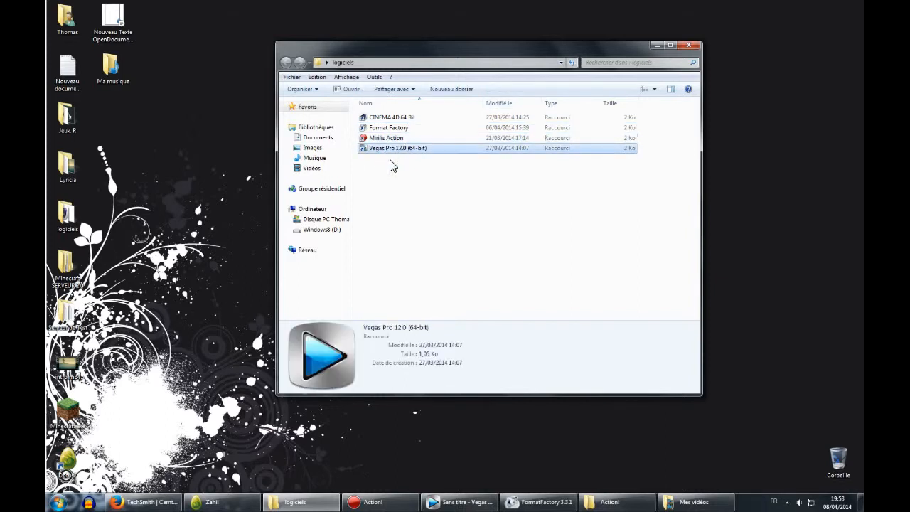
pyautogui.click(403, 129)
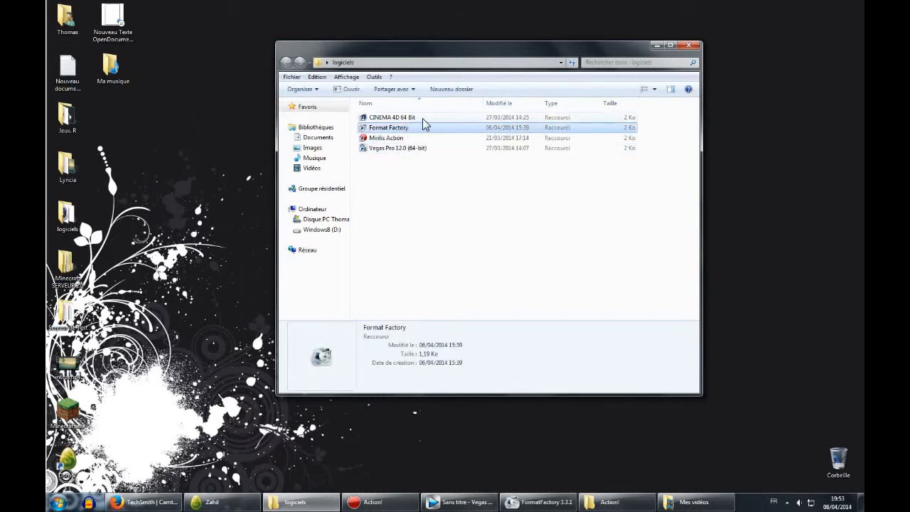
pyautogui.click(422, 118)
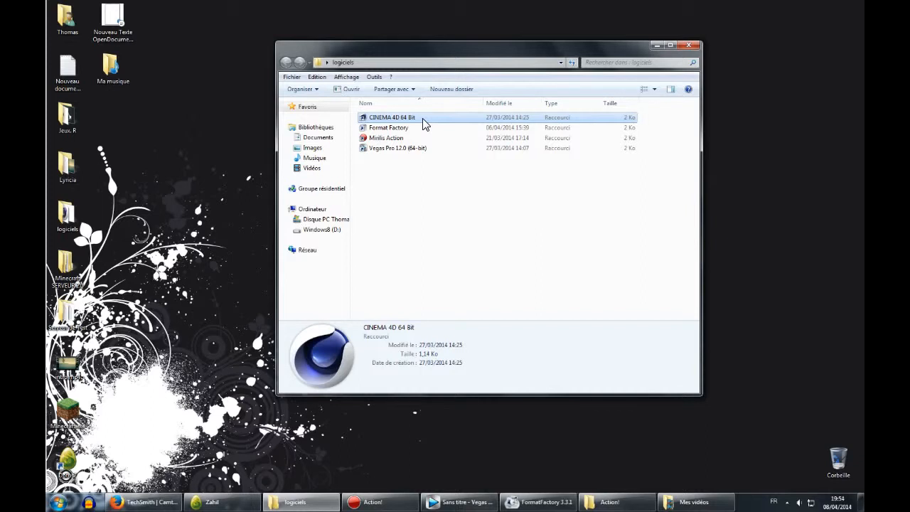
pyautogui.click(410, 186)
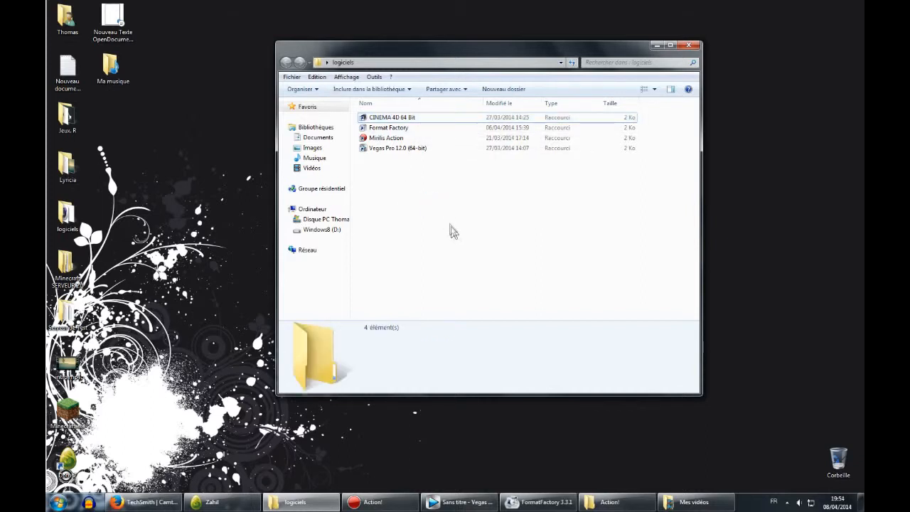
pyautogui.click(326, 500)
pyautogui.click(447, 501)
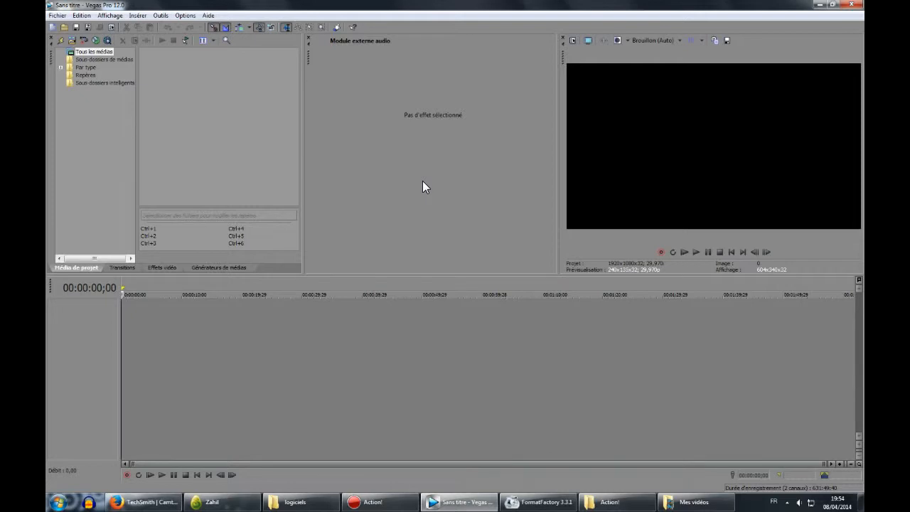
pyautogui.click(53, 12)
pyautogui.click(67, 35)
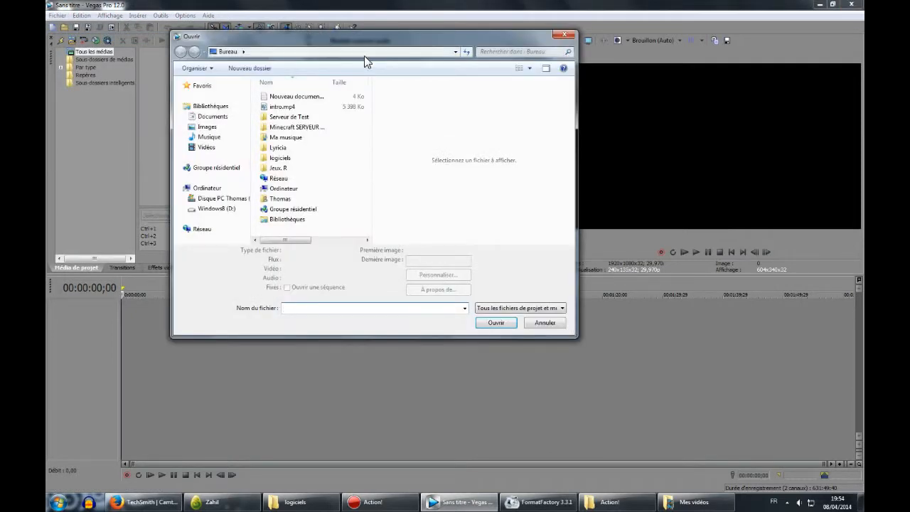
pyautogui.doubleClick(331, 195)
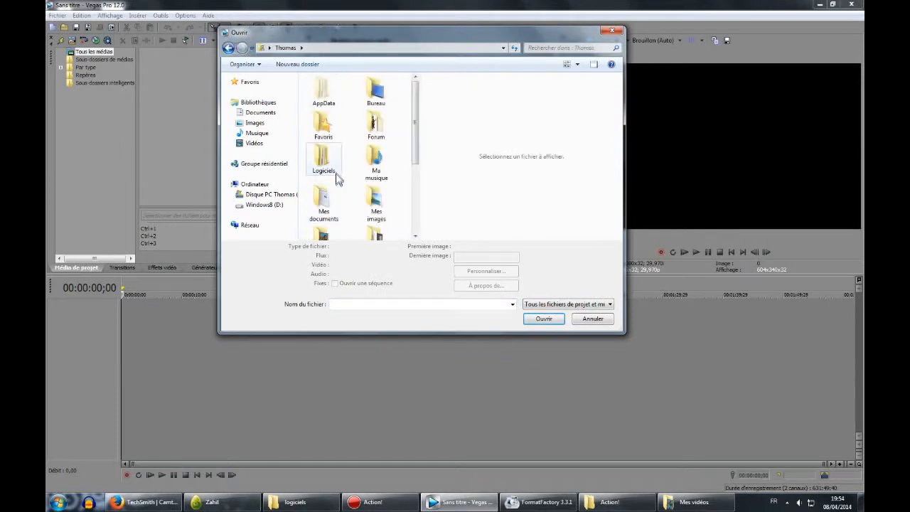
pyautogui.scroll(-2, 329, 203)
pyautogui.doubleClick(335, 152)
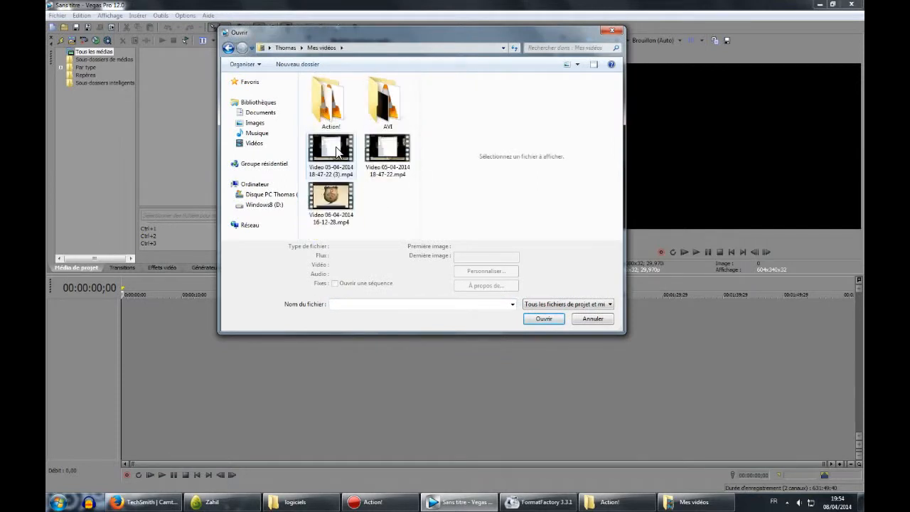
pyautogui.doubleClick(331, 149)
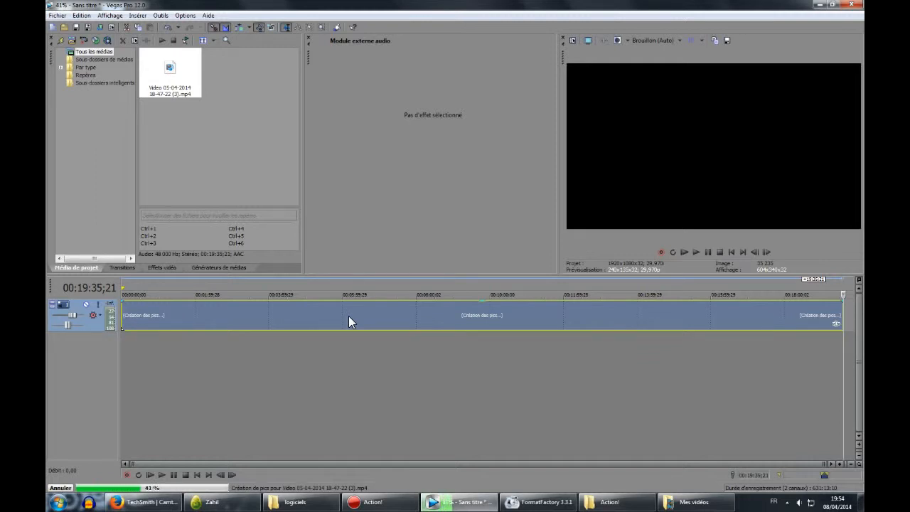
# Return to Action!, reopen its video recording tab, then minimize it.
pyautogui.click(461, 502)
pyautogui.click(371, 502)
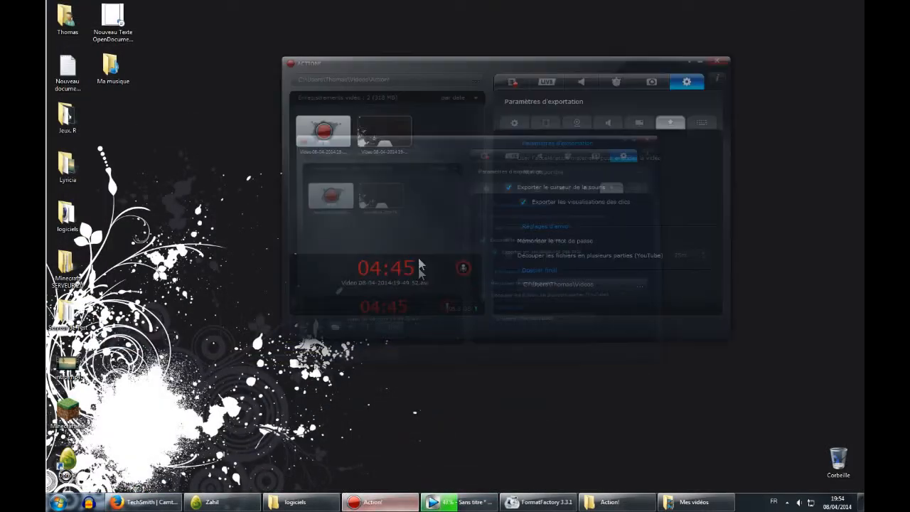
pyautogui.moveTo(447, 66); pyautogui.dragTo(408, 83)
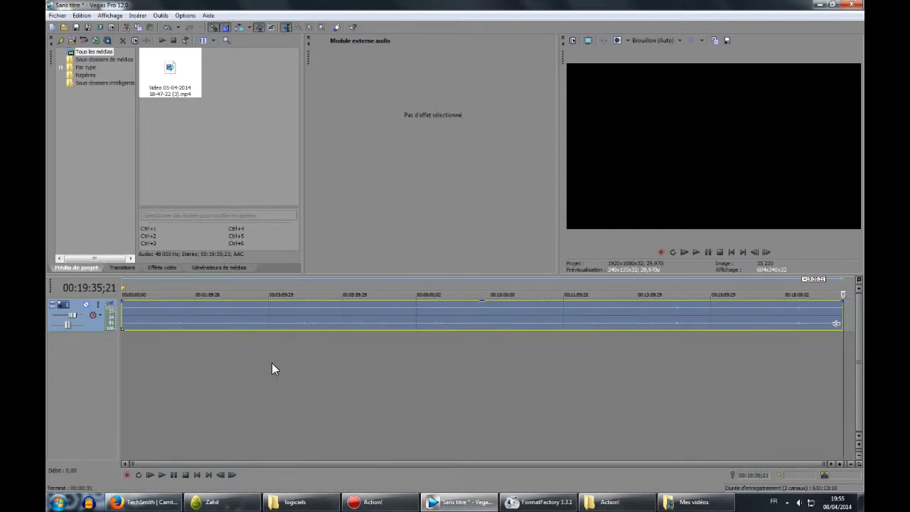
pyautogui.click(453, 505)
pyautogui.click(399, 508)
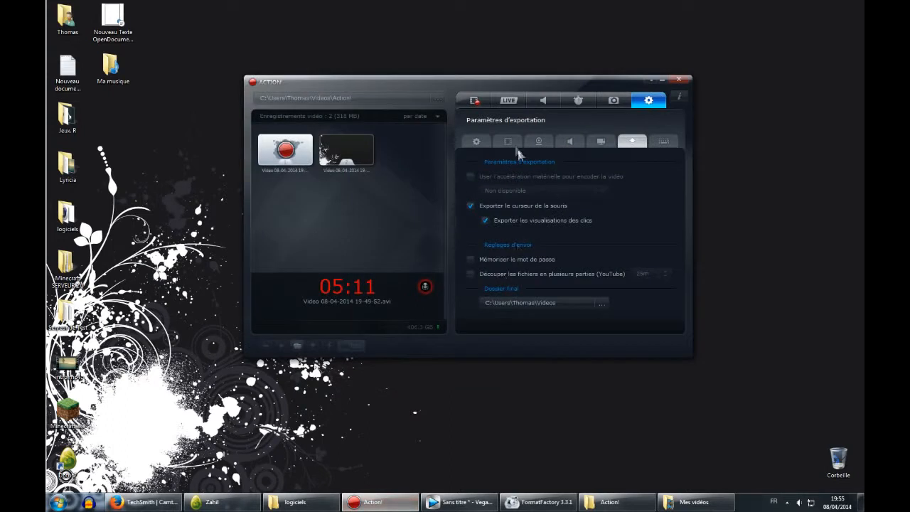
pyautogui.click(475, 100)
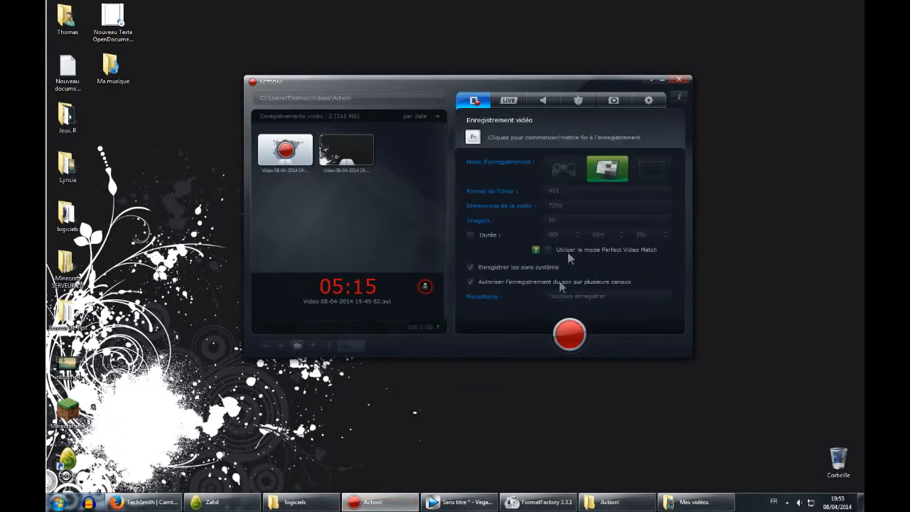
pyautogui.click(375, 507)
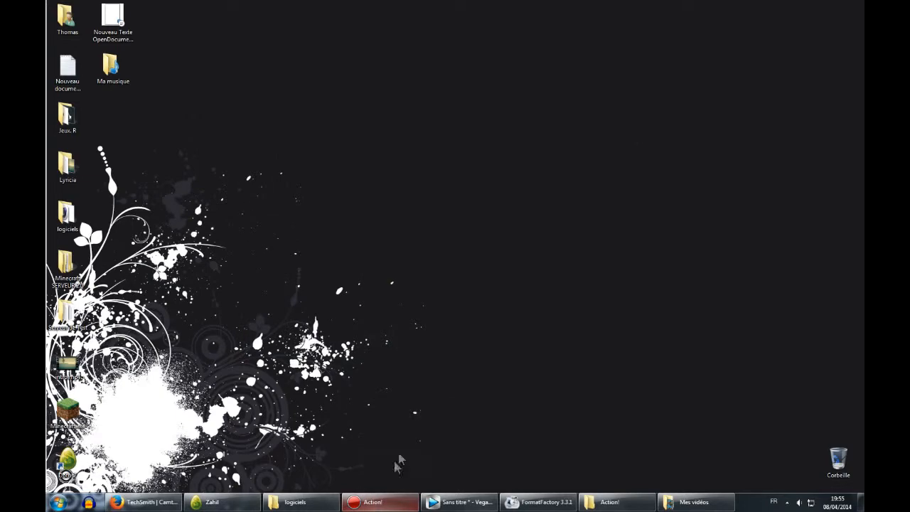
pyautogui.click(527, 501)
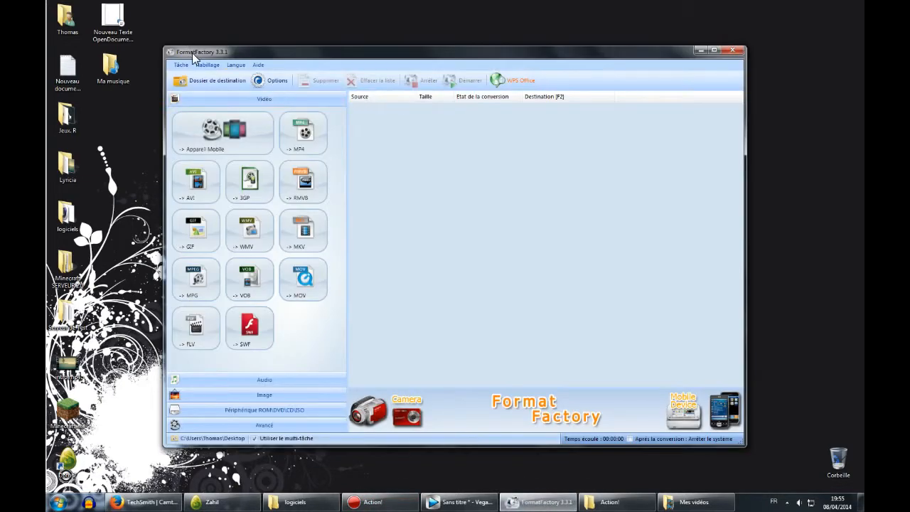
pyautogui.moveTo(191, 57); pyautogui.dragTo(212, 58)
pyautogui.moveTo(376, 59); pyautogui.dragTo(351, 55)
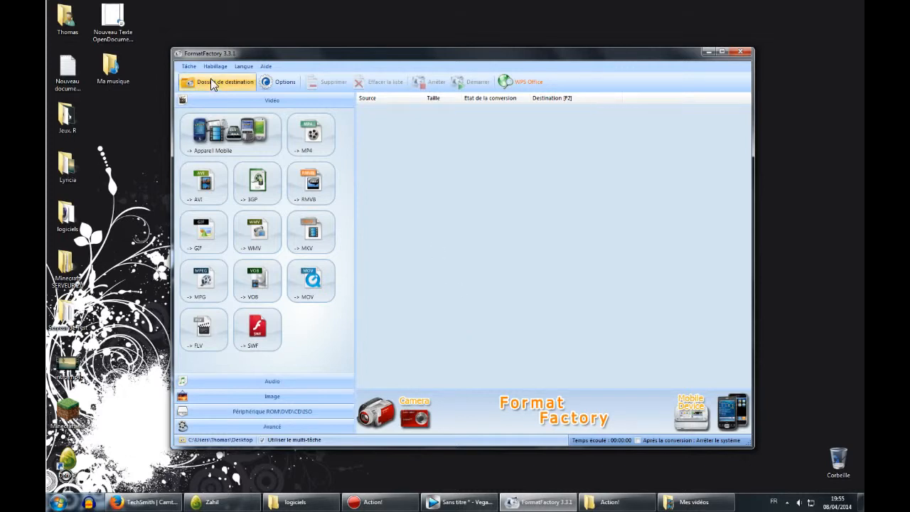
pyautogui.click(313, 137)
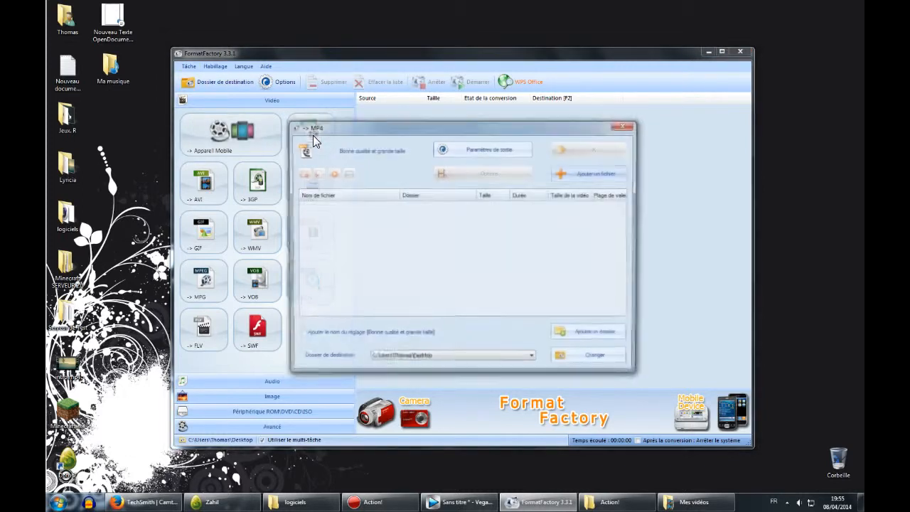
pyautogui.moveTo(336, 124); pyautogui.dragTo(448, 110)
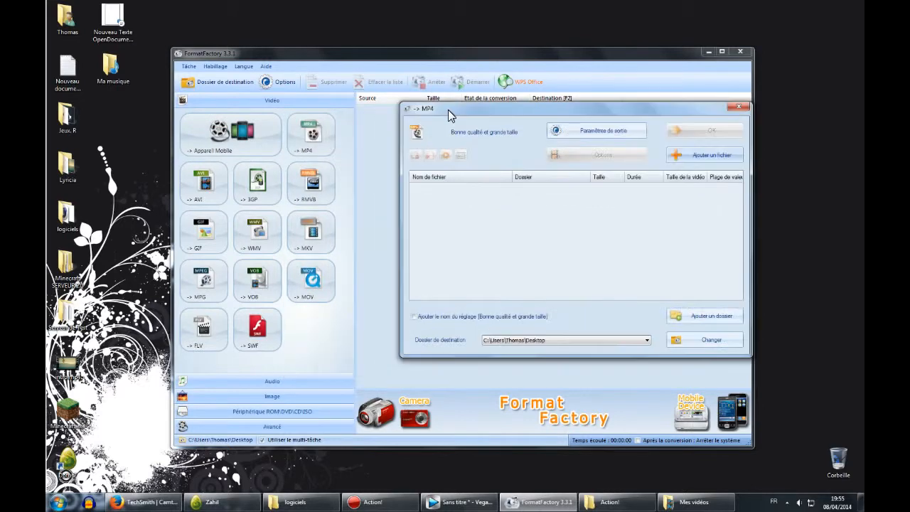
pyautogui.click(697, 157)
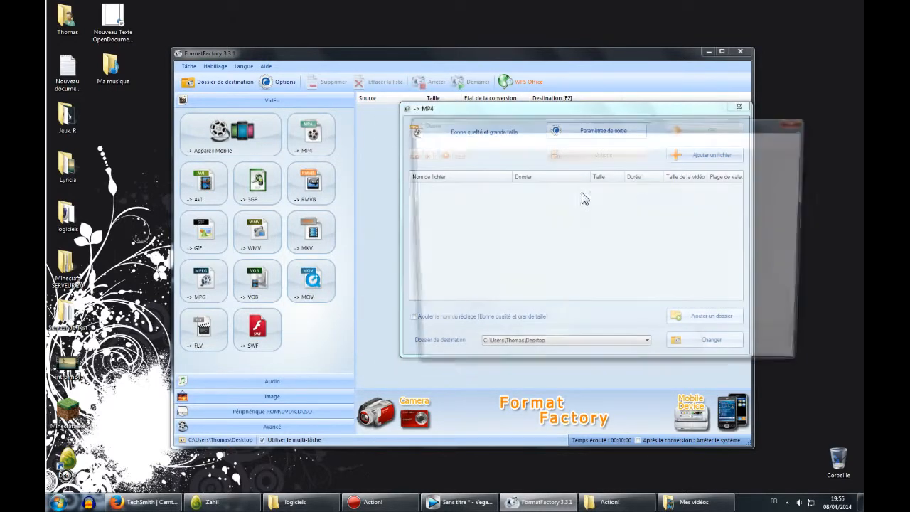
pyautogui.doubleClick(523, 245)
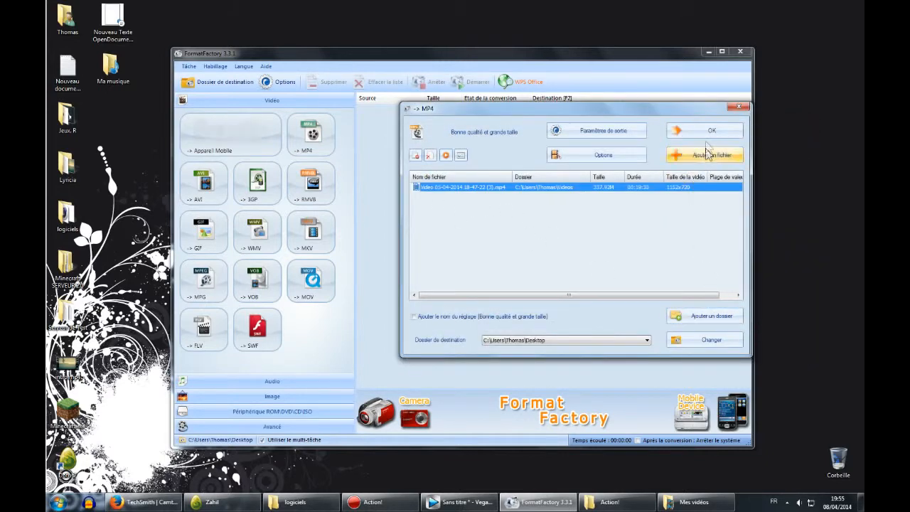
# Set the MP4 output profile to Bonne qualité et grande taille in the output settings.
pyautogui.click(595, 133)
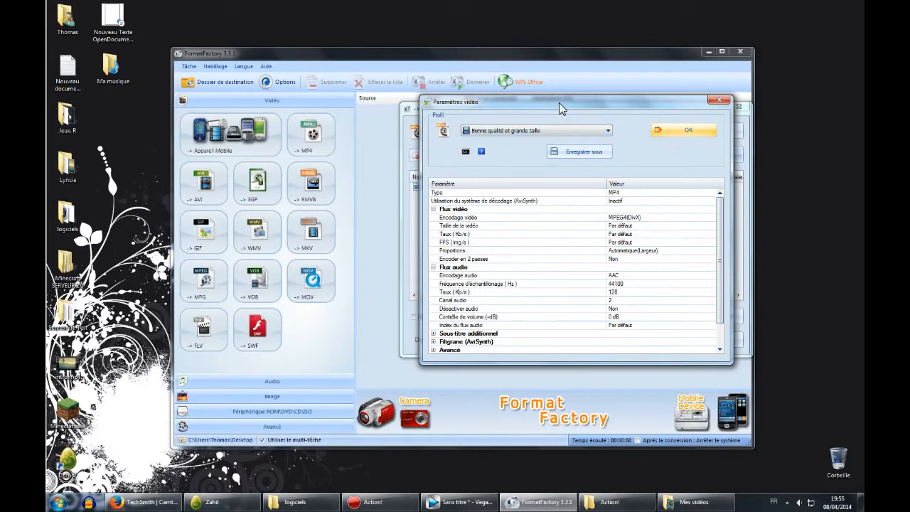
pyautogui.moveTo(559, 102); pyautogui.dragTo(494, 115)
pyautogui.click(450, 145)
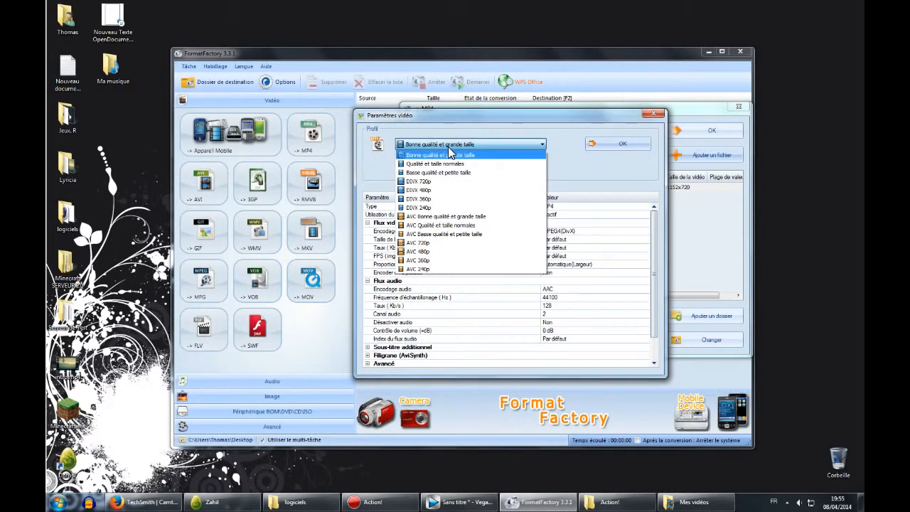
pyautogui.click(448, 153)
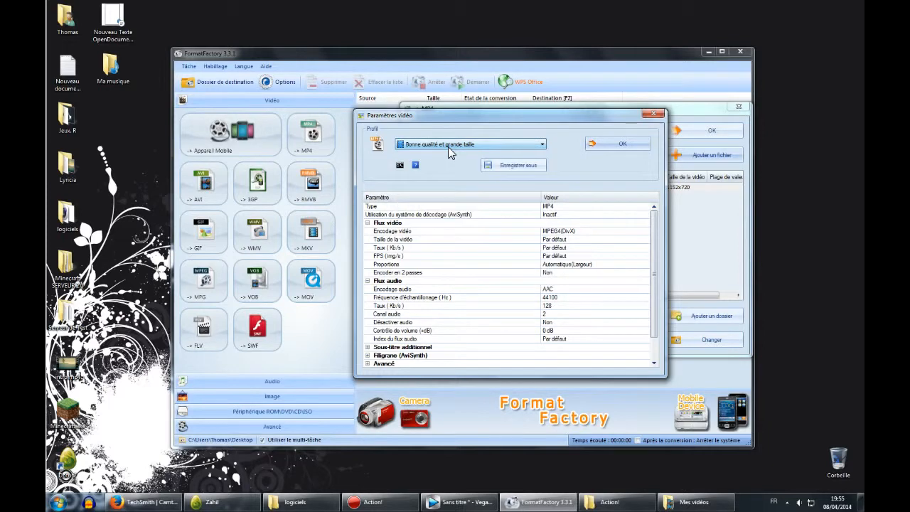
pyautogui.click(613, 143)
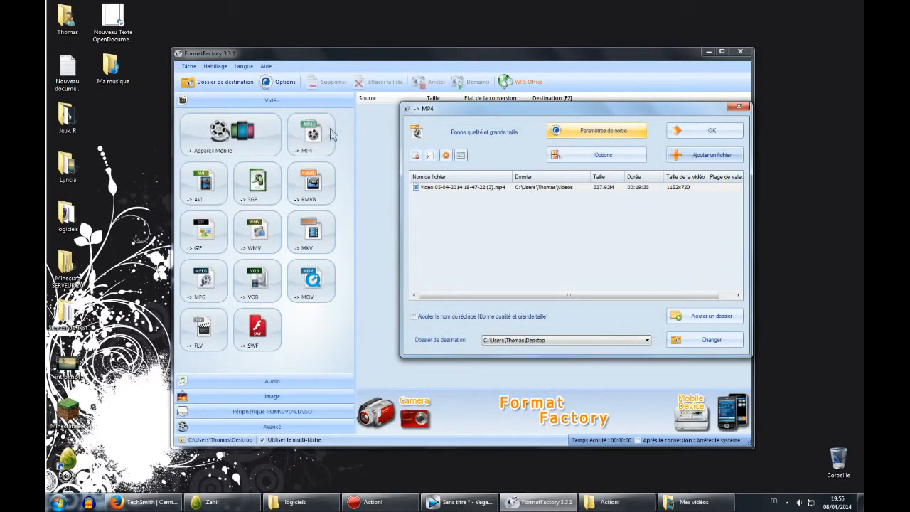
# Confirm the MP4 conversion task and start converting the video.
pyautogui.moveTo(585, 112); pyautogui.dragTo(459, 113)
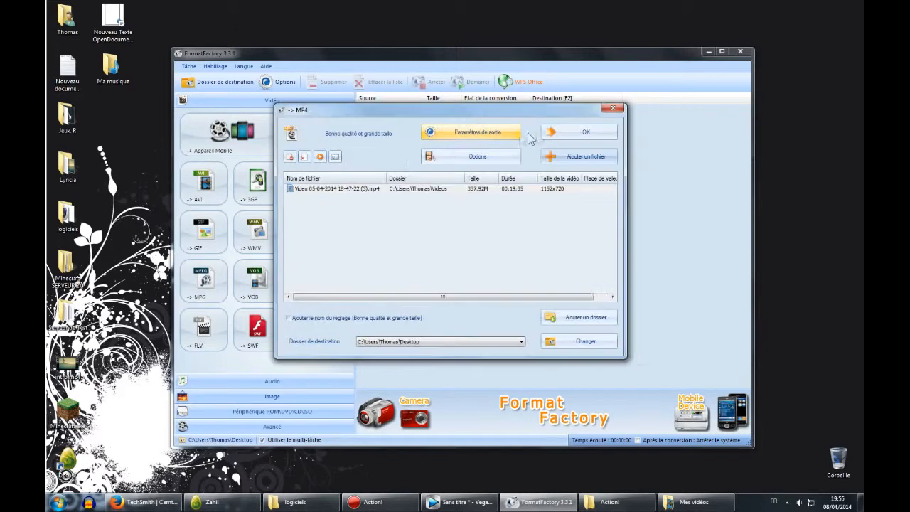
pyautogui.click(558, 137)
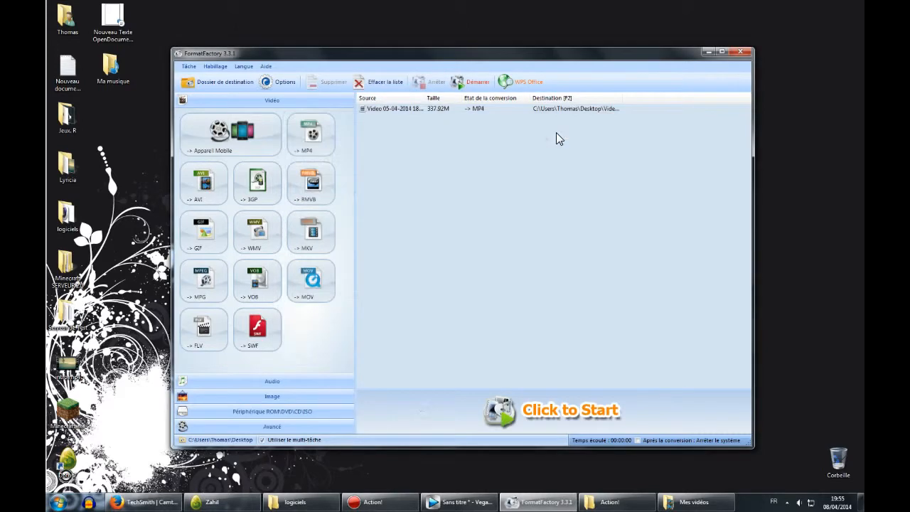
pyautogui.click(576, 419)
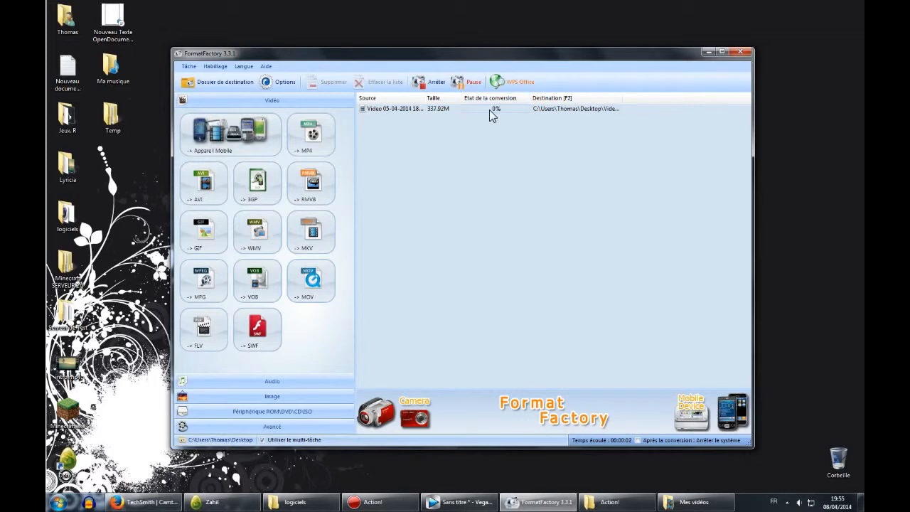
pyautogui.moveTo(519, 161); pyautogui.dragTo(569, 199)
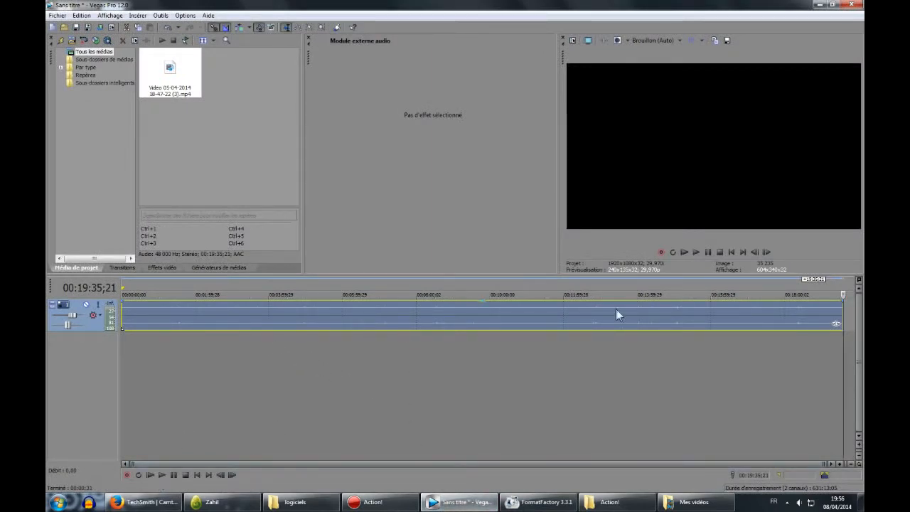
# Play the Vegas Pro timeline briefly, then delete the video from the project media and timeline.
pyautogui.click(684, 252)
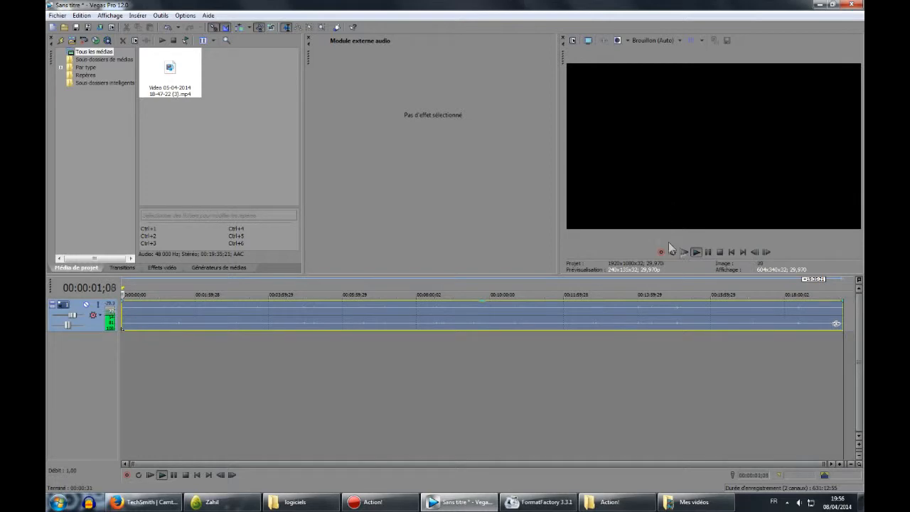
pyautogui.click(710, 253)
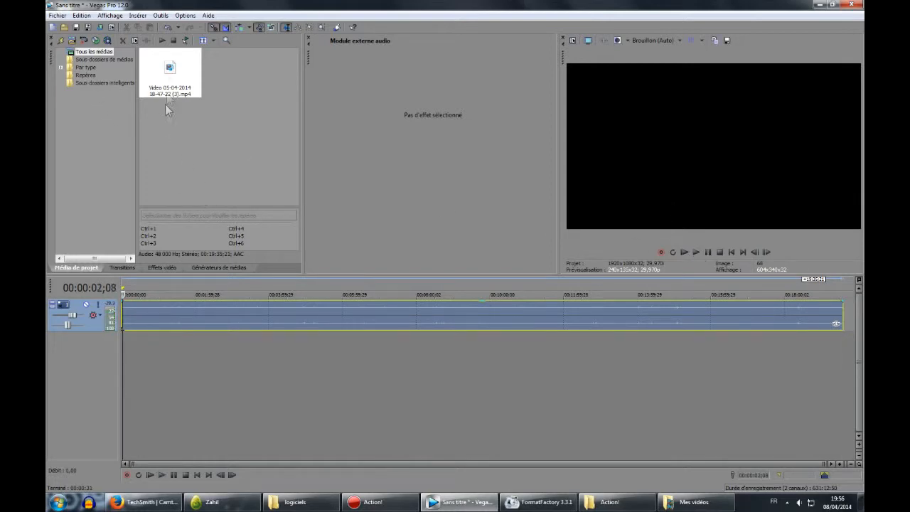
pyautogui.click(170, 75)
pyautogui.press('Delete')
pyautogui.press('Return')
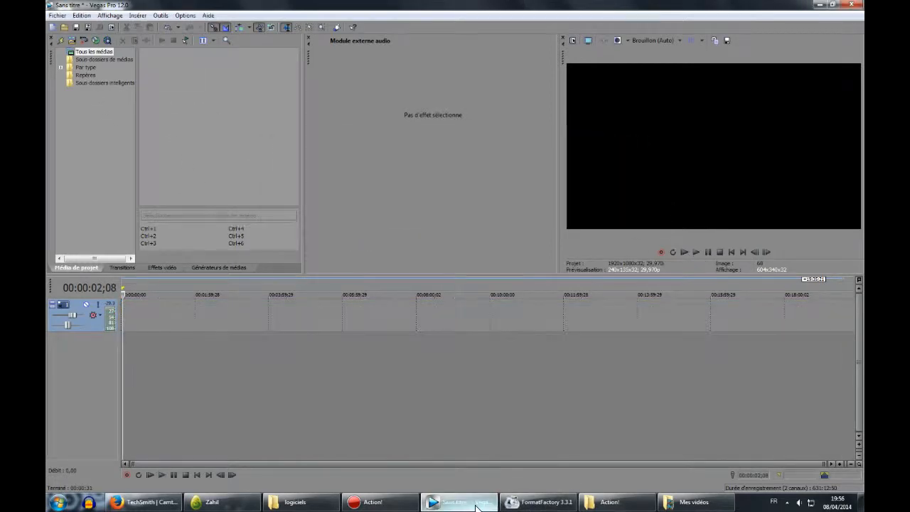
# Open the Mes vidéos folder from the user folder to examine the recorded video files.
pyautogui.click(472, 506)
pyautogui.click(58, 503)
pyautogui.click(206, 264)
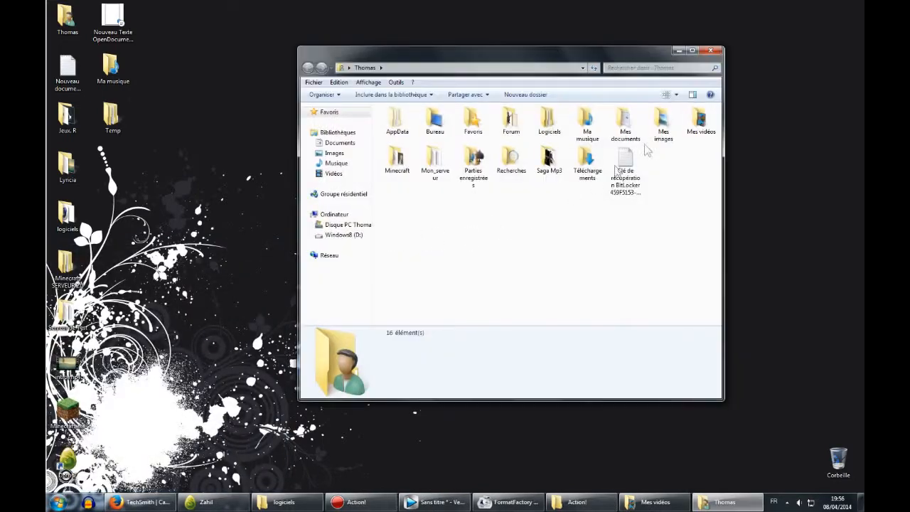
pyautogui.doubleClick(702, 122)
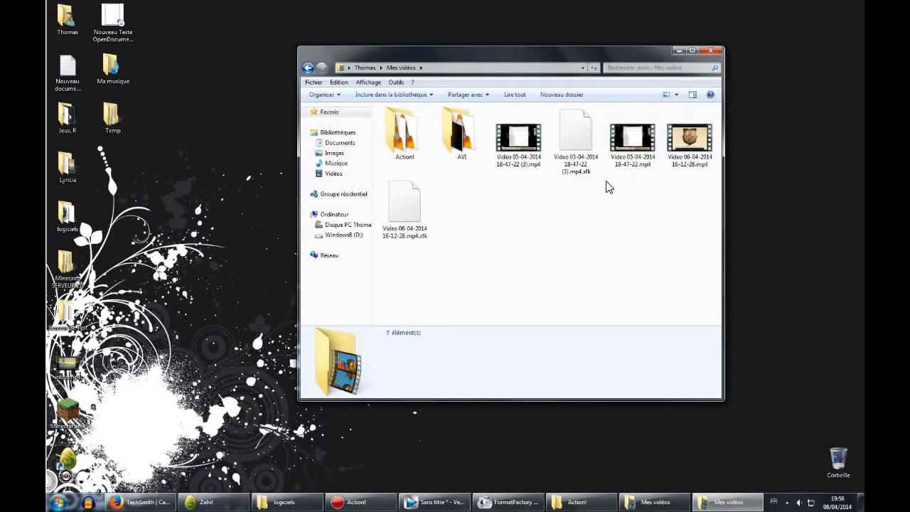
pyautogui.click(582, 498)
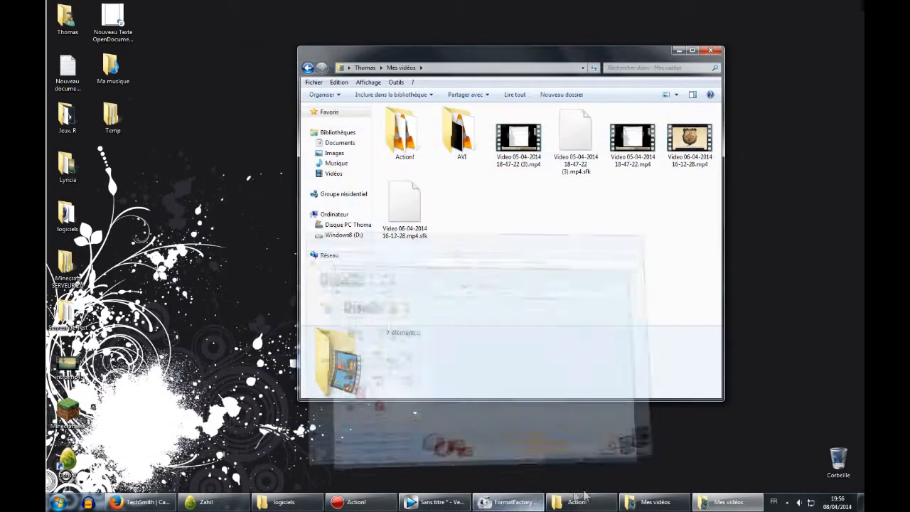
pyautogui.click(437, 502)
pyautogui.click(57, 15)
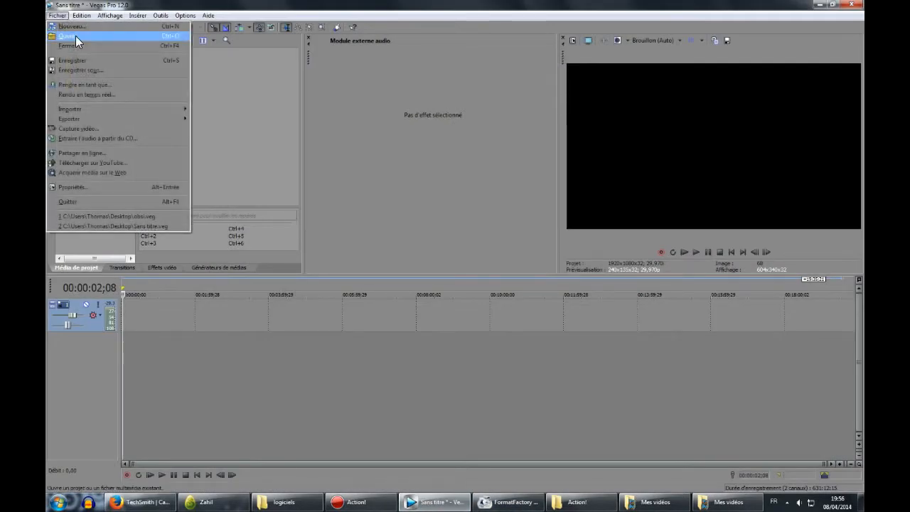
pyautogui.click(75, 36)
pyautogui.click(340, 202)
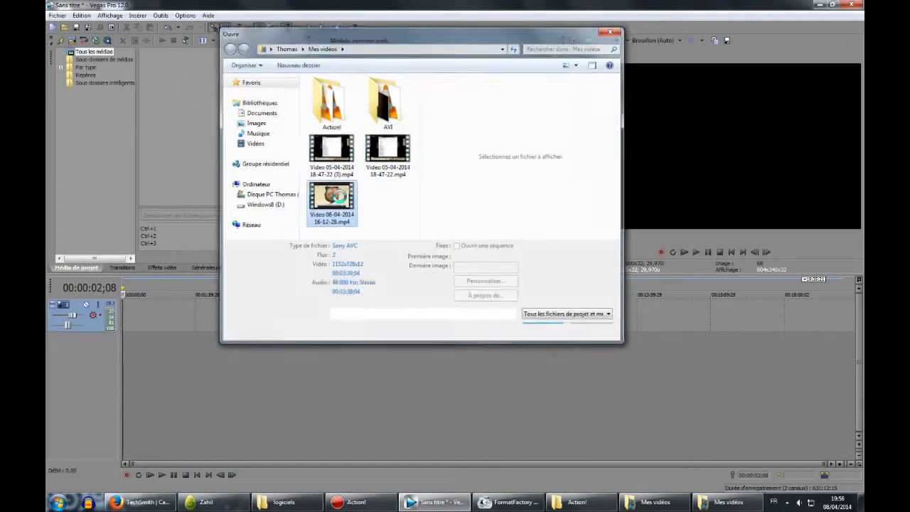
pyautogui.click(538, 198)
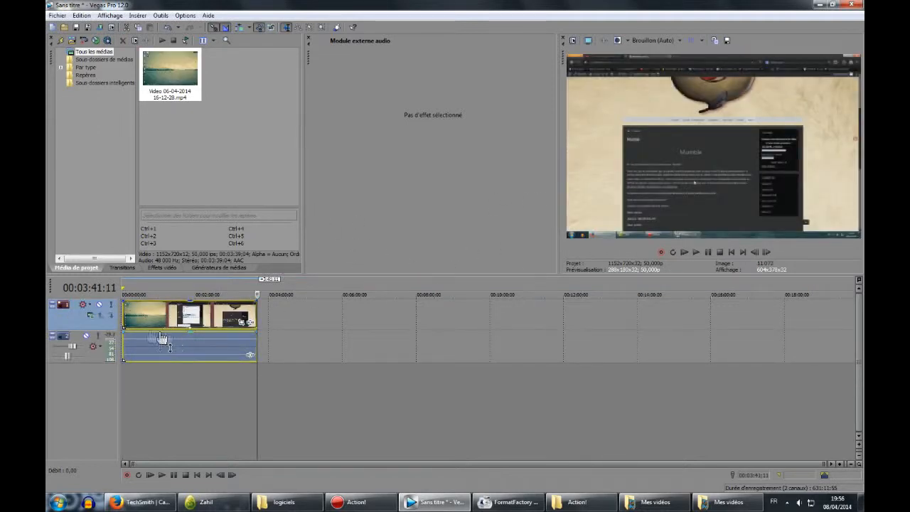
# Zoom the timeline to fit the clip and play it back from the start.
pyautogui.scroll(1, 143, 321)
pyautogui.scroll(2, 144, 320)
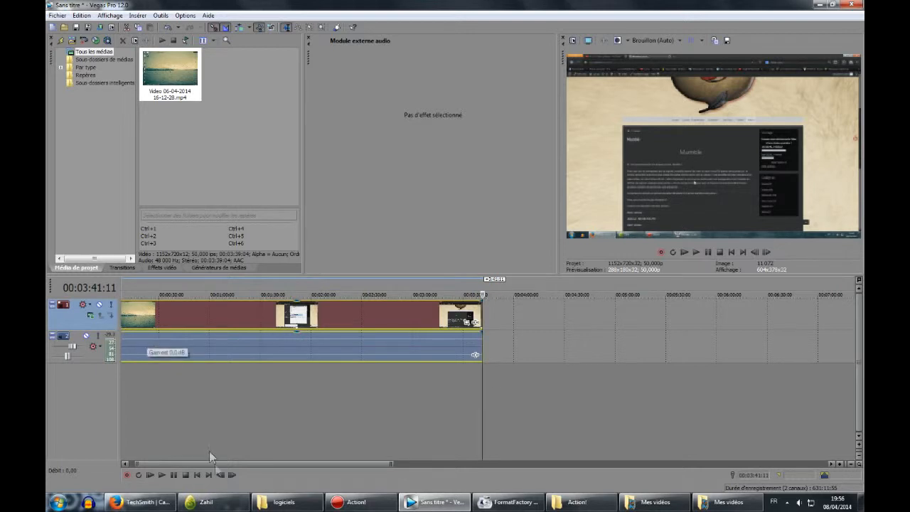
pyautogui.moveTo(227, 464); pyautogui.dragTo(213, 461)
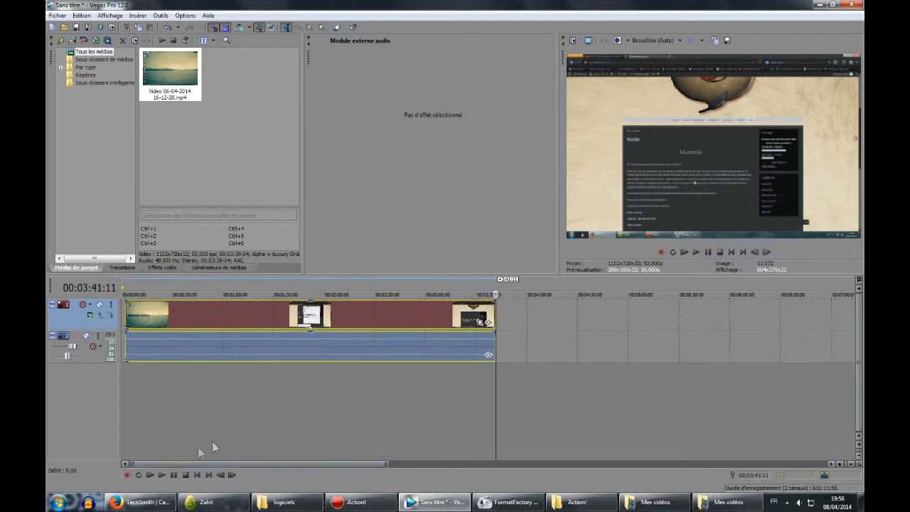
pyautogui.click(247, 420)
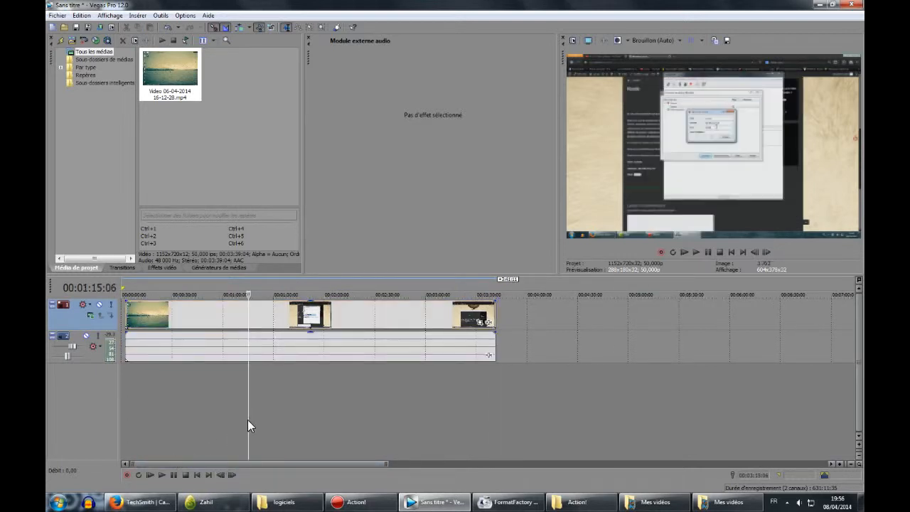
pyautogui.click(130, 387)
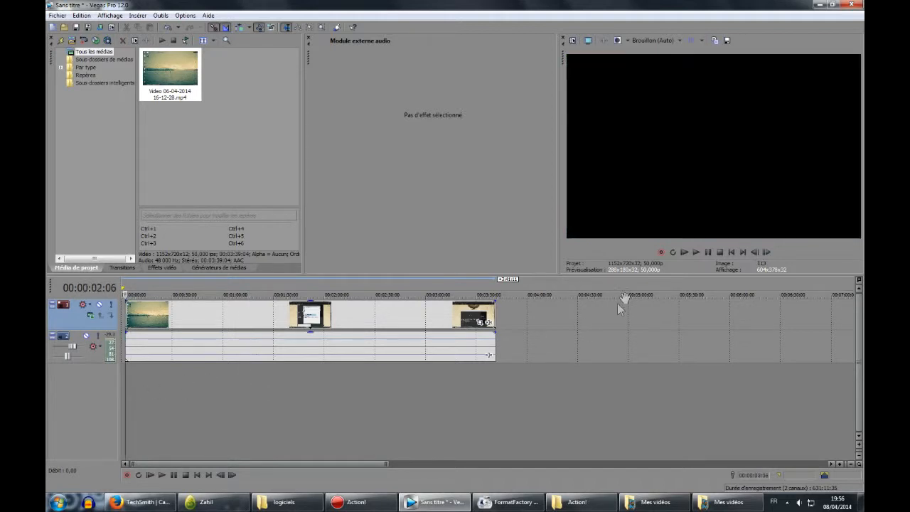
pyautogui.click(684, 252)
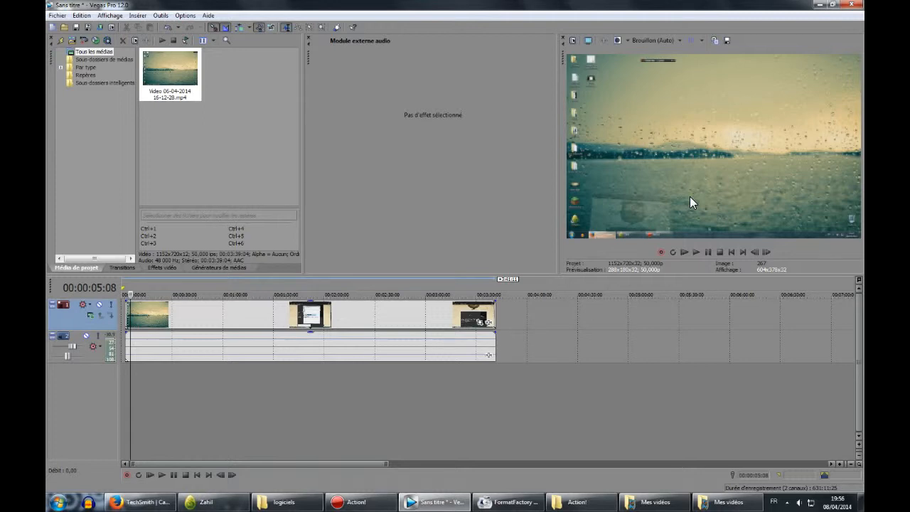
pyautogui.click(672, 40)
pyautogui.moveTo(664, 53)
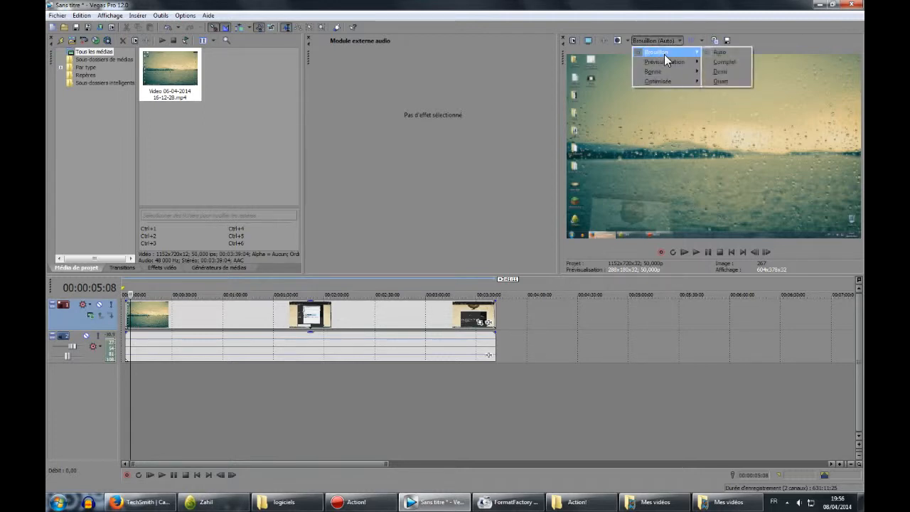
pyautogui.click(760, 41)
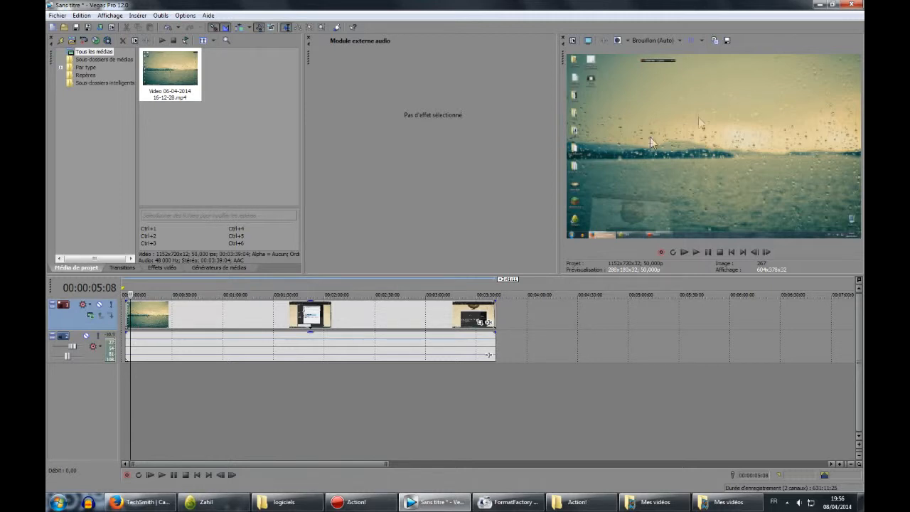
# Preview the clip at different positions along the timeline.
pyautogui.moveTo(549, 387); pyautogui.dragTo(578, 392)
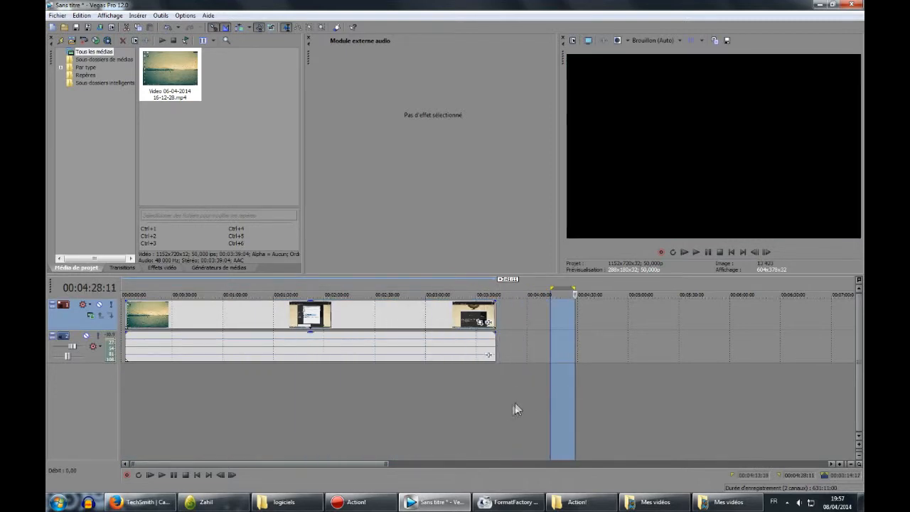
pyautogui.click(508, 406)
pyautogui.click(150, 397)
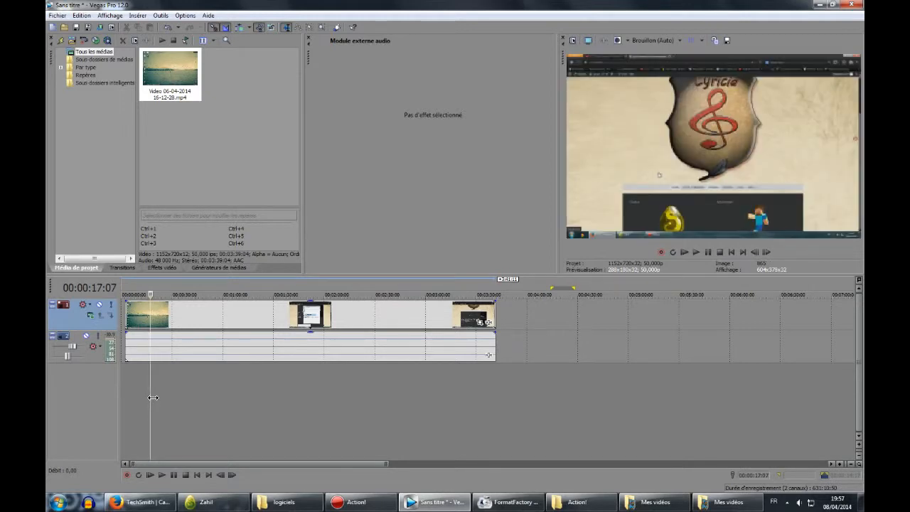
pyautogui.click(133, 377)
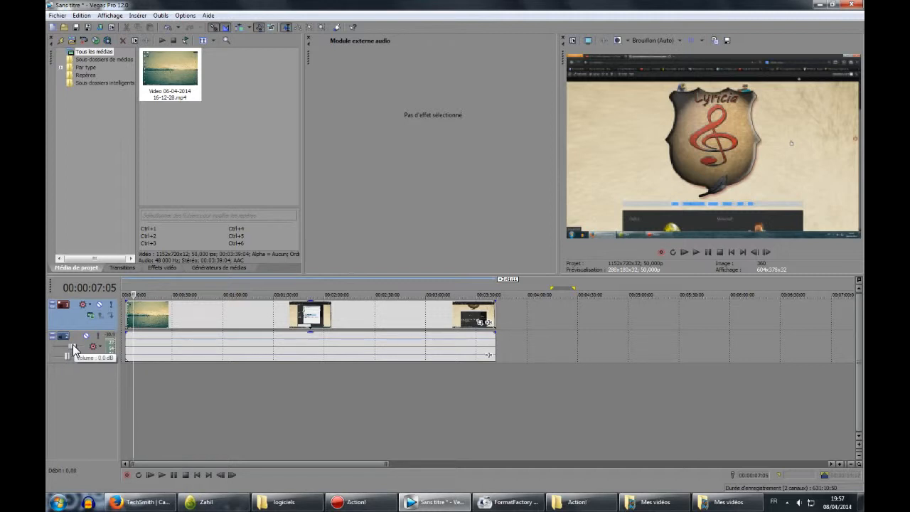
# Adjust the audio track's volume fader and return the cursor near the start of the clip.
pyautogui.moveTo(73, 345)
pyautogui.mouseDown()
pyautogui.moveTo(86, 354)
pyautogui.moveTo(77, 351)
pyautogui.mouseUp()
pyautogui.click(346, 394)
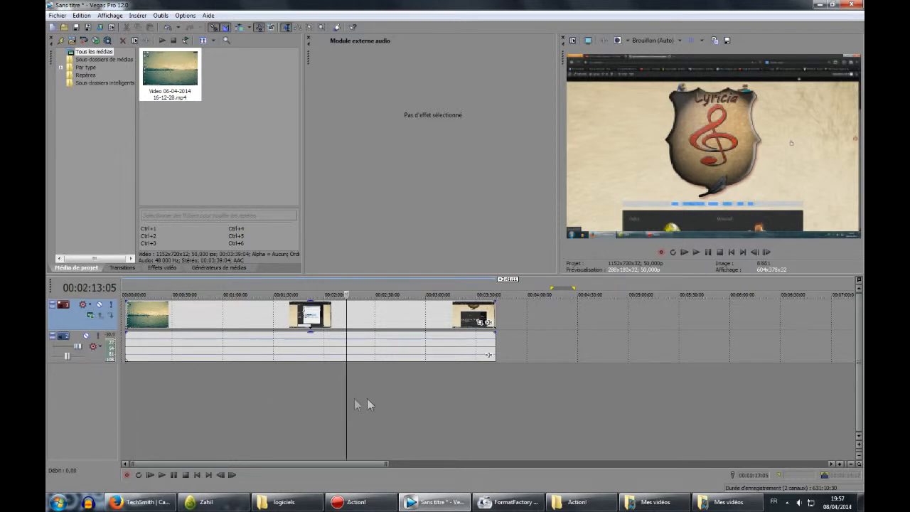
pyautogui.click(148, 372)
pyautogui.click(139, 375)
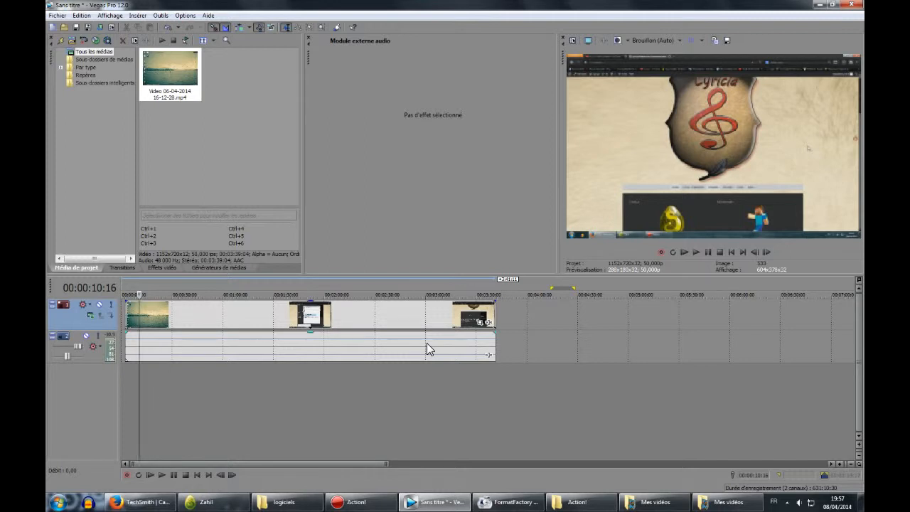
# Add the EQ piste effect to the audio event.
pyautogui.click(488, 356)
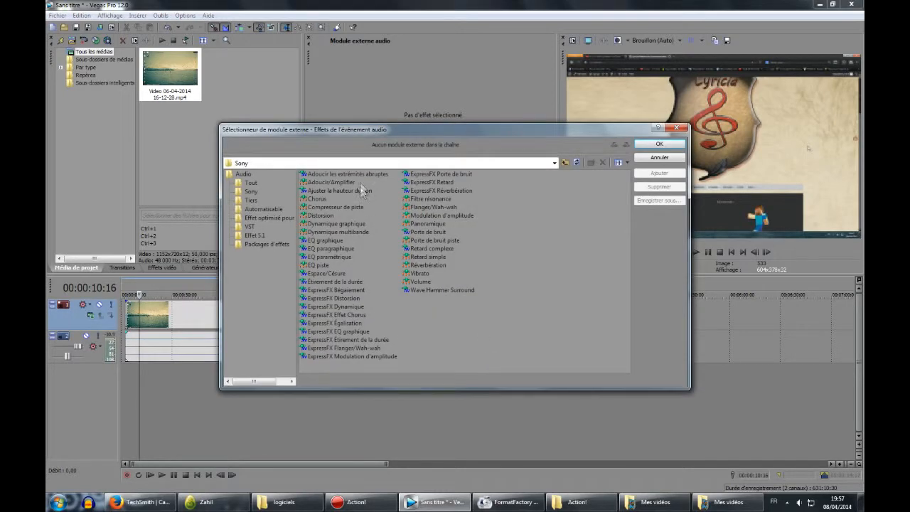
pyautogui.moveTo(401, 137); pyautogui.dragTo(499, 129)
pyautogui.click(420, 259)
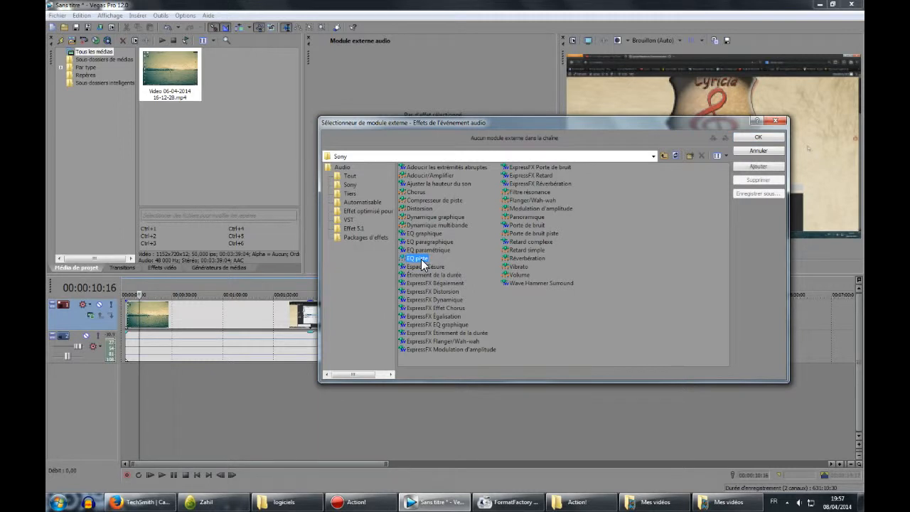
pyautogui.click(758, 136)
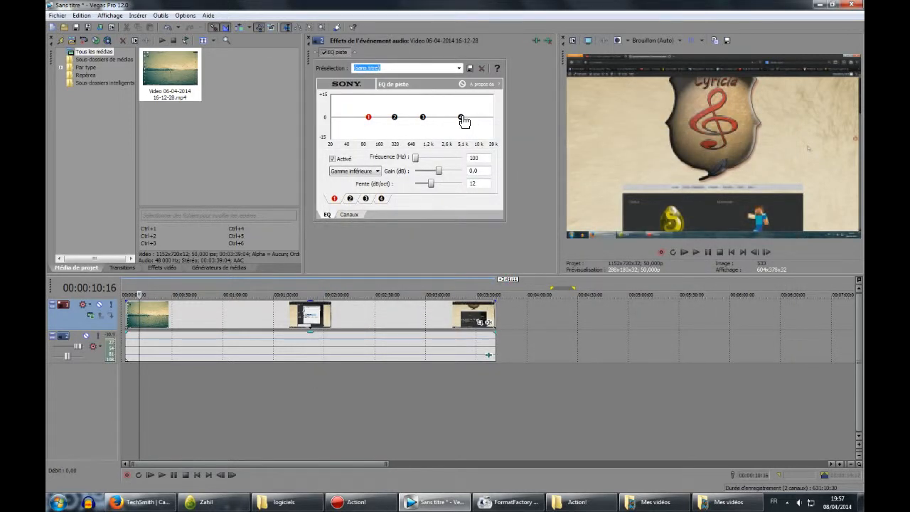
# Shape the track EQ curve by lowering band 4 to about 117 Hz and -10.8 dB and moving band 1 to about 93 Hz.
pyautogui.click(463, 119)
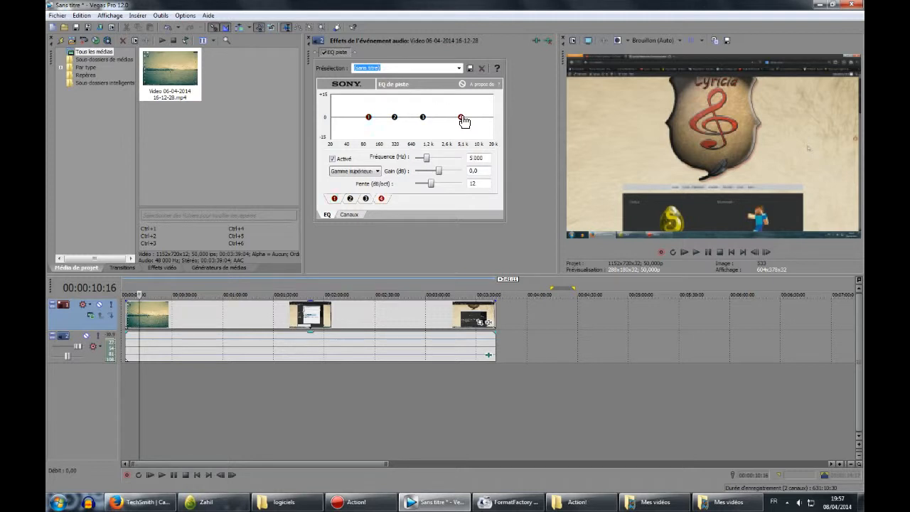
pyautogui.moveTo(462, 119); pyautogui.dragTo(373, 134)
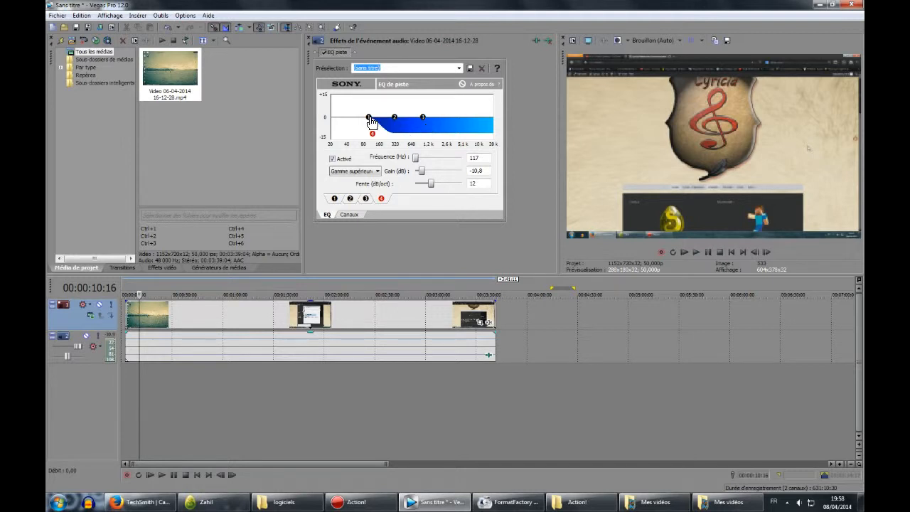
pyautogui.moveTo(372, 118)
pyautogui.mouseDown()
pyautogui.moveTo(364, 109)
pyautogui.moveTo(370, 122)
pyautogui.mouseUp()
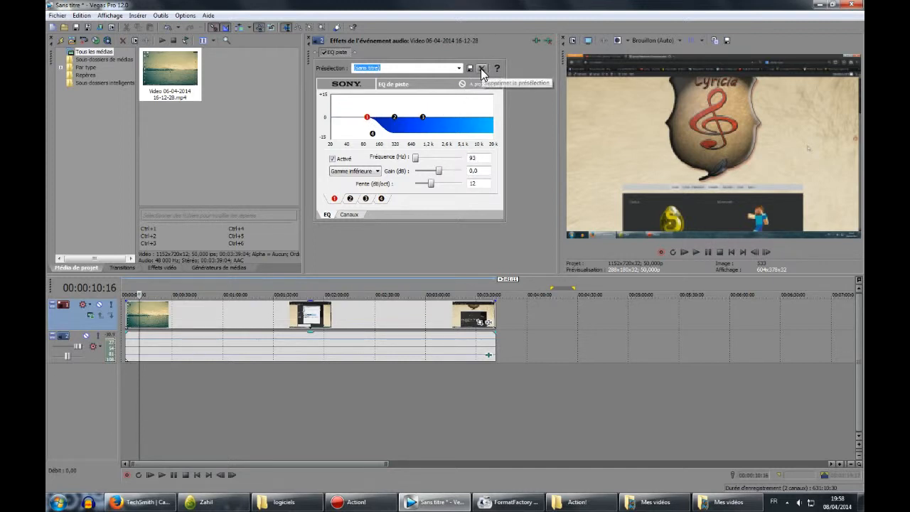
# Enter f as the EQ preset name.
pyautogui.click(482, 69)
pyautogui.click(538, 205)
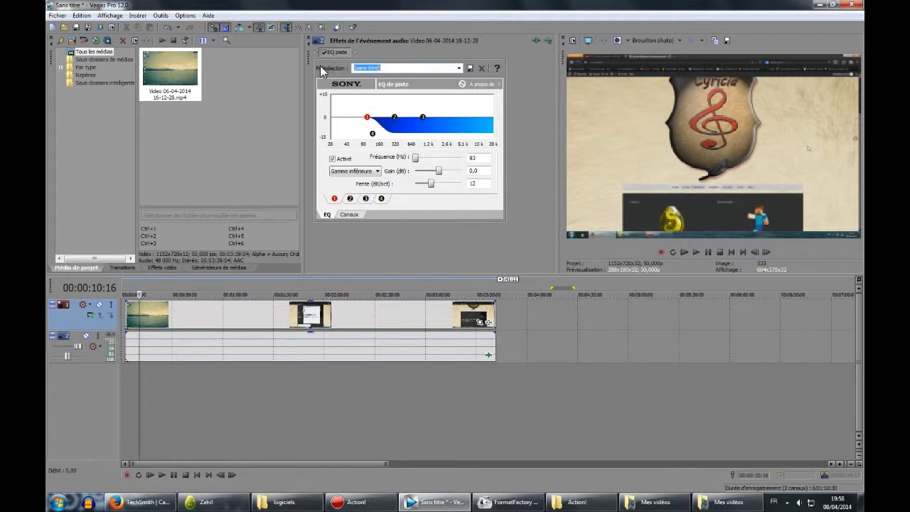
pyautogui.write('f')
# Place the cursor at about 00:00:53 and move the audio event on its own to start there.
pyautogui.click(411, 378)
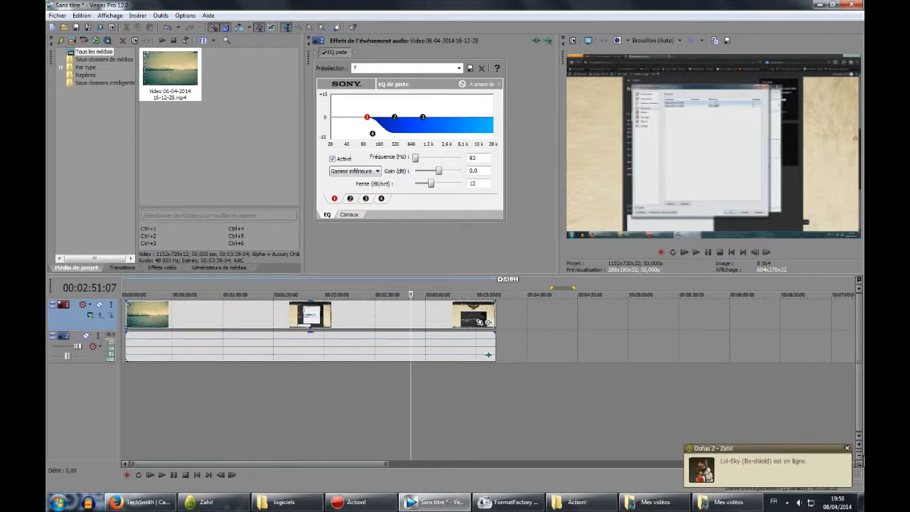
pyautogui.click(315, 385)
pyautogui.click(212, 372)
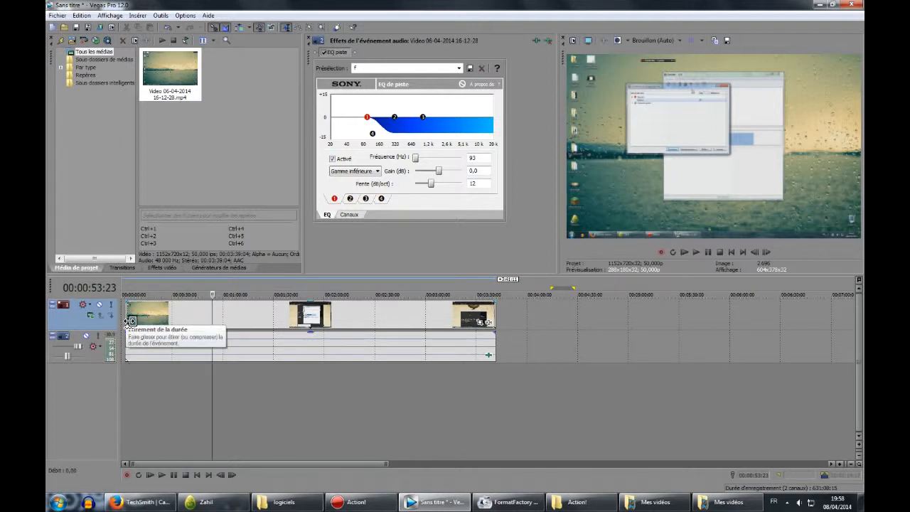
pyautogui.rightClick(192, 311)
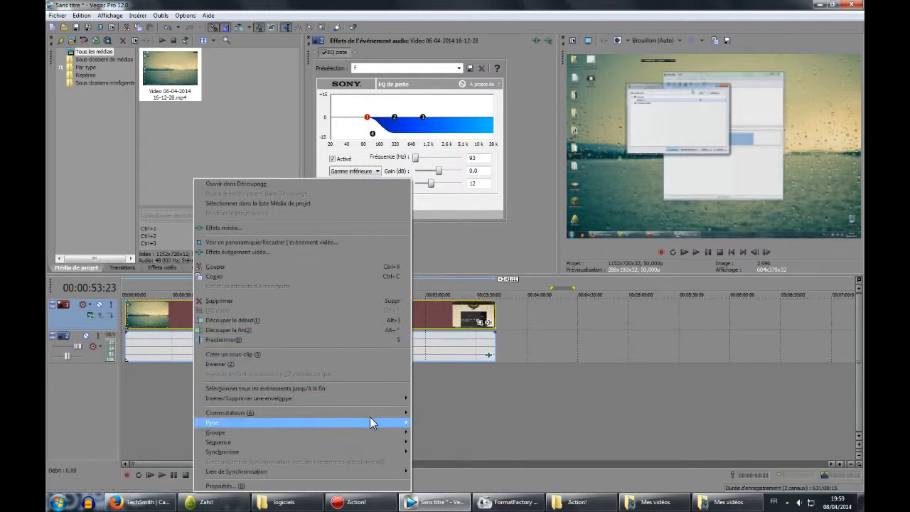
pyautogui.moveTo(378, 413)
pyautogui.click(439, 424)
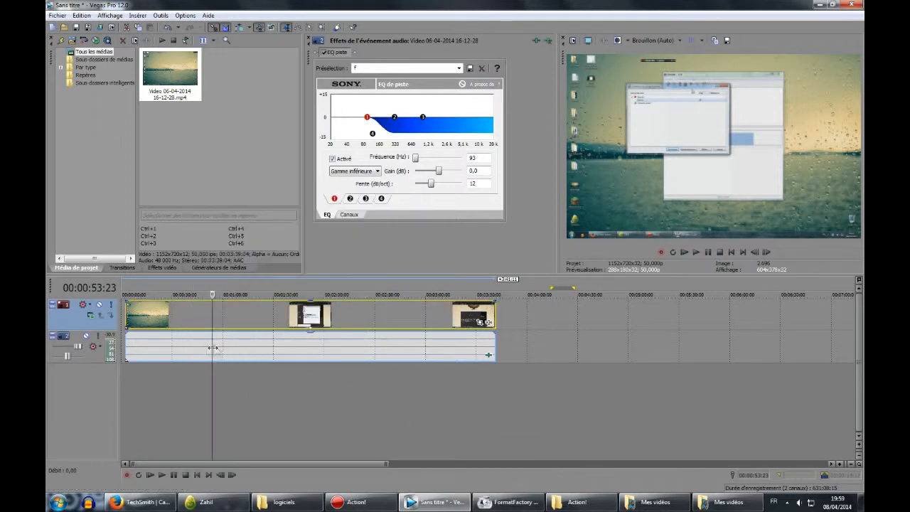
pyautogui.moveTo(169, 348); pyautogui.dragTo(254, 351)
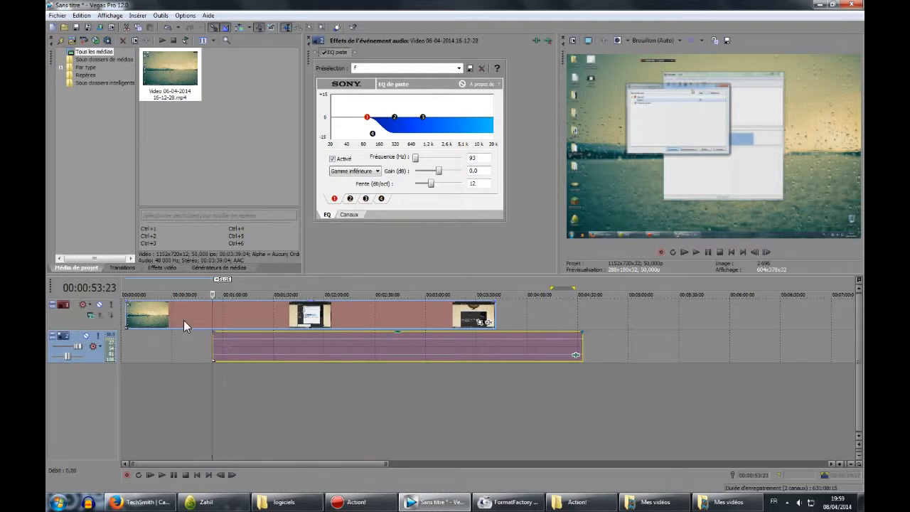
# Change the video event's switches and move it to line up with the audio event at about 00:00:53.
pyautogui.rightClick(248, 315)
pyautogui.moveTo(403, 414)
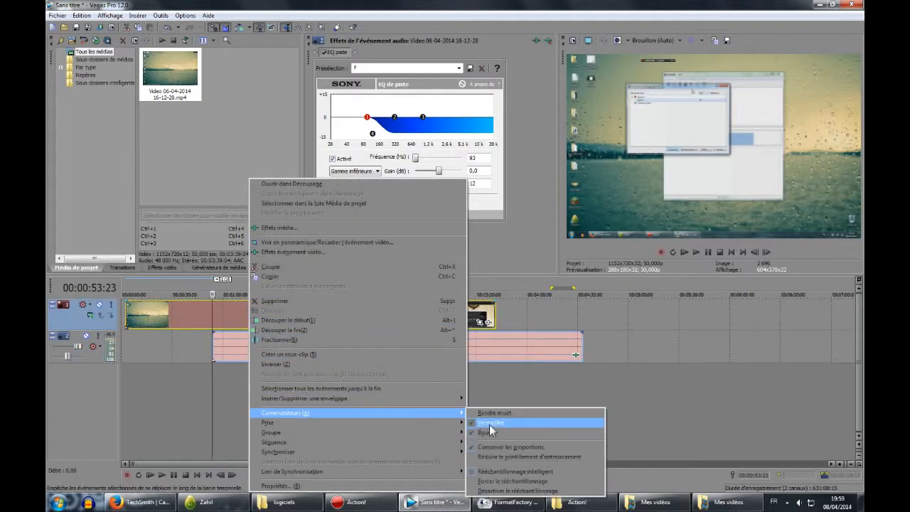
pyautogui.click(469, 417)
pyautogui.rightClick(286, 337)
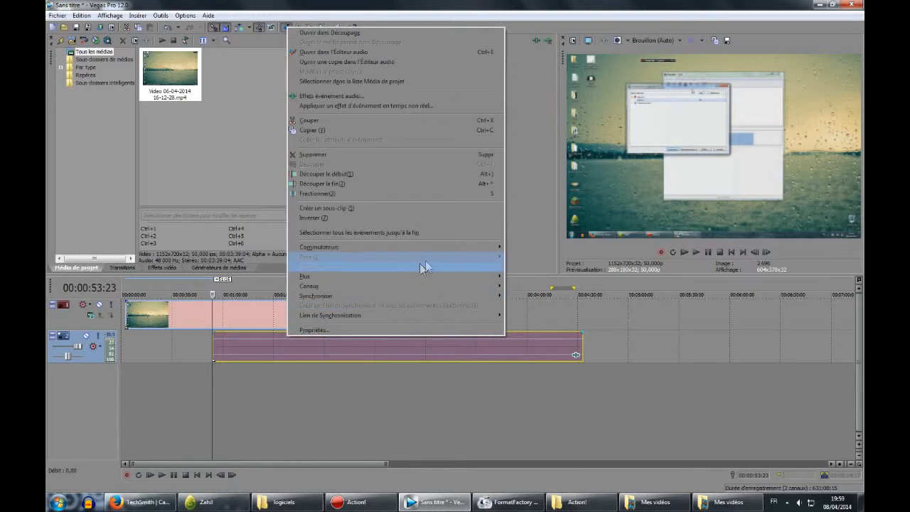
pyautogui.moveTo(455, 247)
pyautogui.click(531, 259)
pyautogui.moveTo(253, 315); pyautogui.dragTo(334, 316)
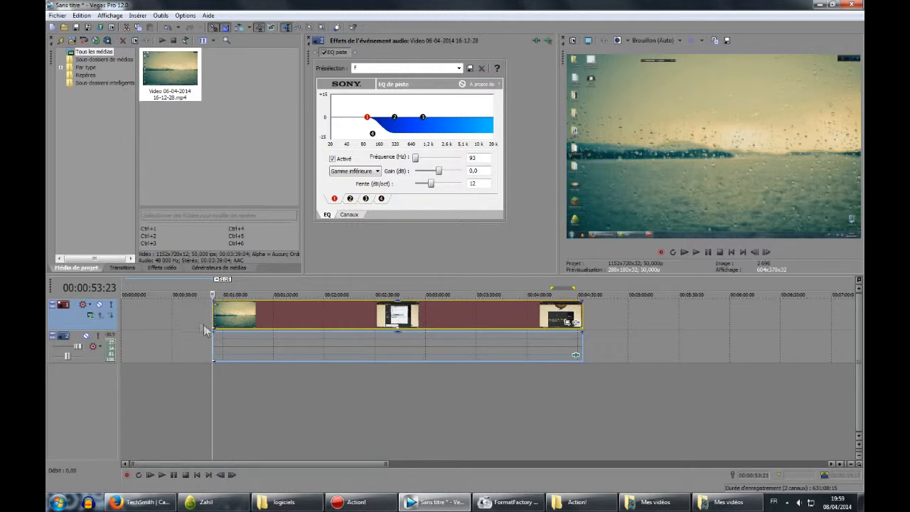
# Toggle a switch on the audio event and drag the events right and back to about 00:00:53.
pyautogui.rightClick(299, 331)
pyautogui.moveTo(456, 244)
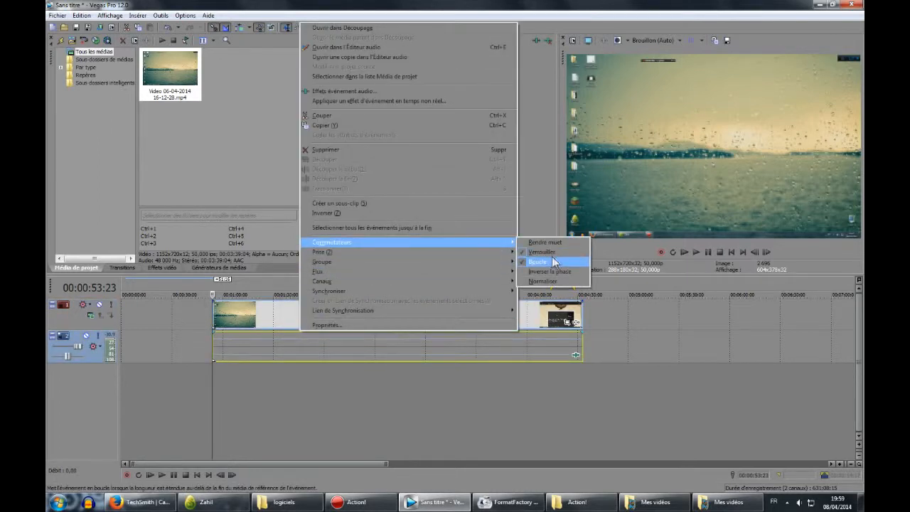
pyautogui.click(552, 253)
pyautogui.moveTo(233, 316); pyautogui.dragTo(354, 313)
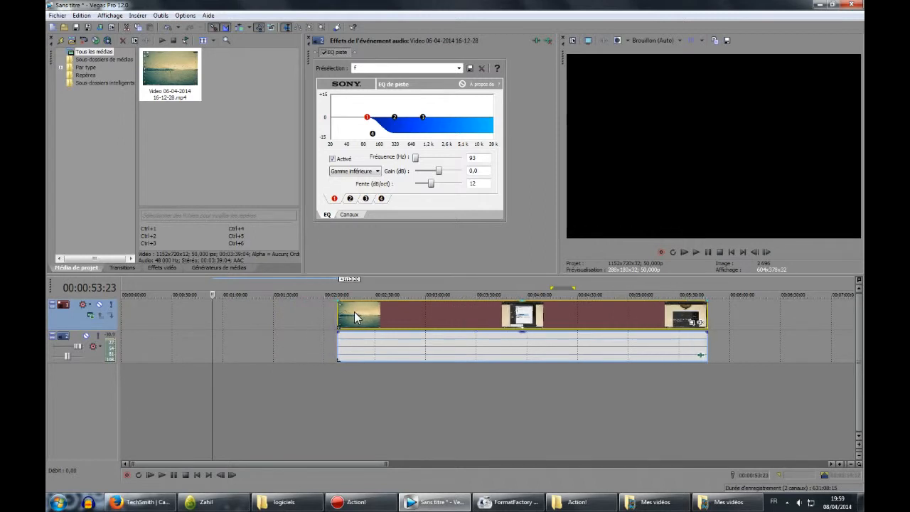
pyautogui.moveTo(417, 316); pyautogui.dragTo(291, 325)
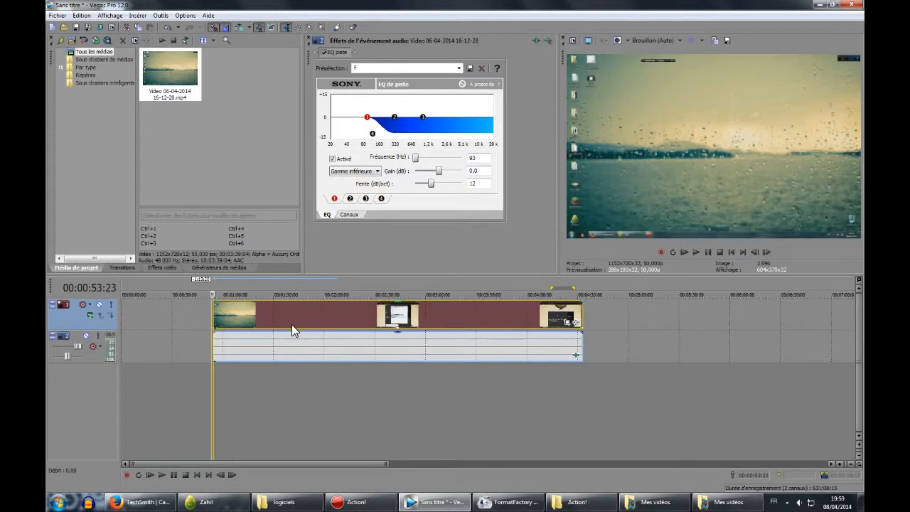
# Play back the project from near the start of the events.
pyautogui.click(674, 252)
pyautogui.click(680, 253)
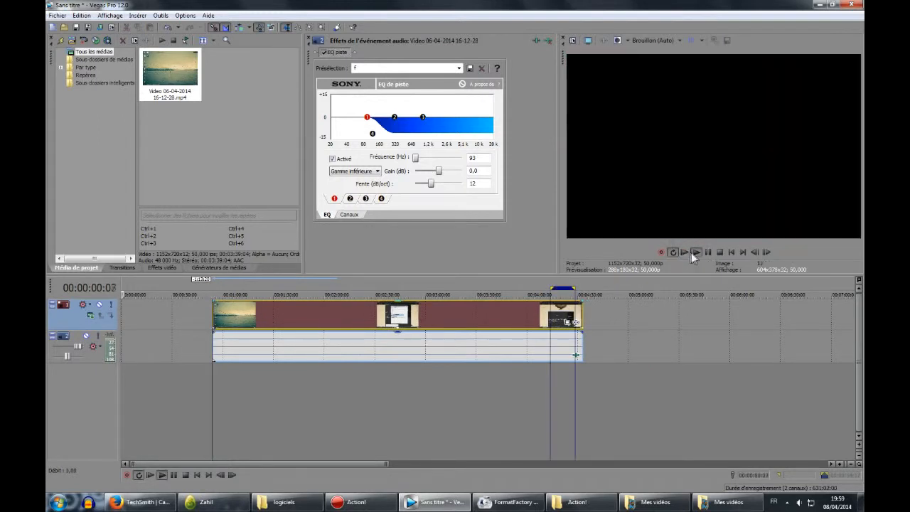
pyautogui.click(207, 309)
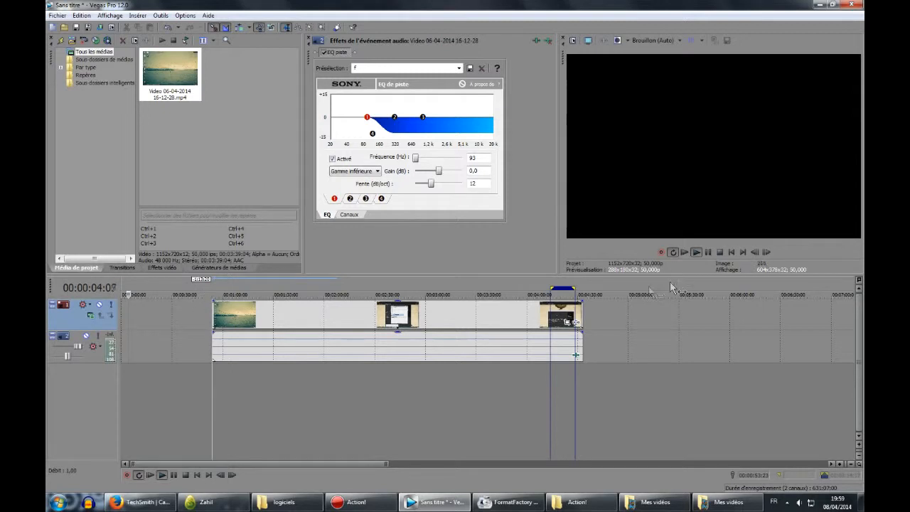
pyautogui.click(707, 252)
pyautogui.click(202, 323)
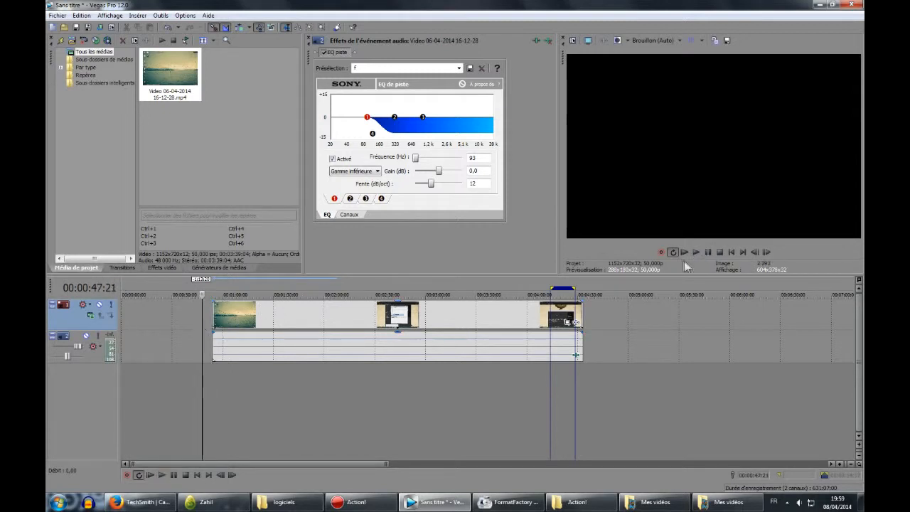
pyautogui.click(696, 253)
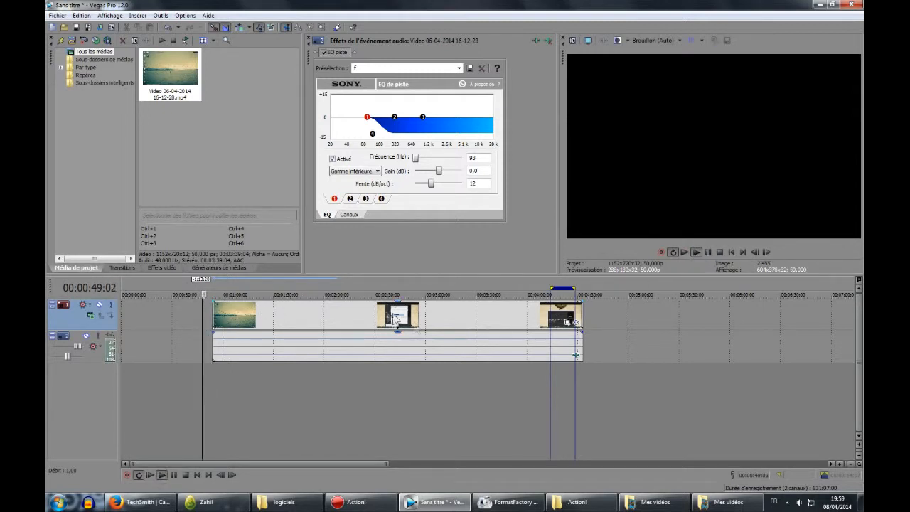
# Time-stretch the events by dragging their end inward and then back out again.
pyautogui.scroll(1, 207, 315)
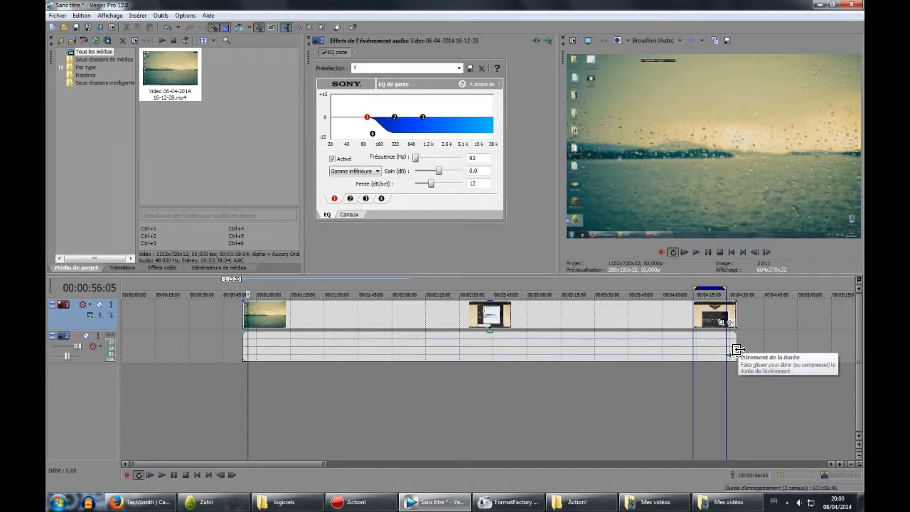
pyautogui.moveTo(737, 350); pyautogui.dragTo(695, 352)
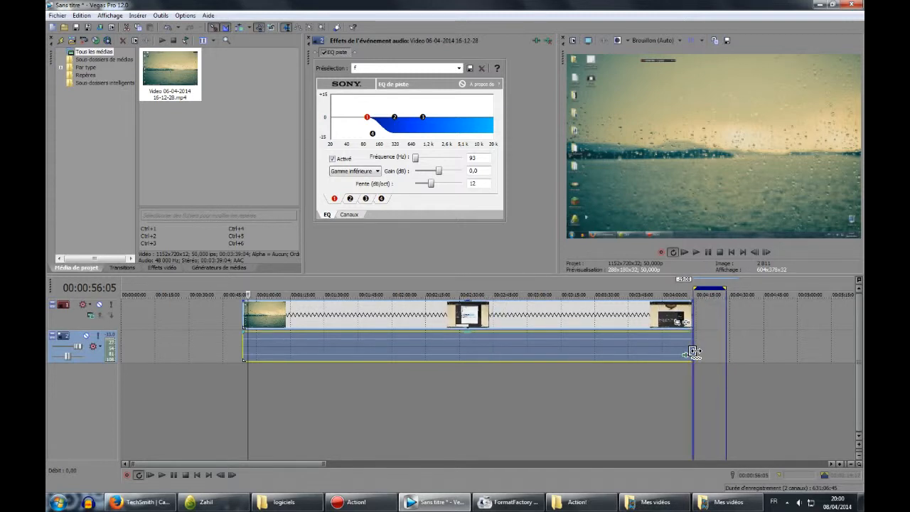
pyautogui.moveTo(695, 352); pyautogui.dragTo(727, 350)
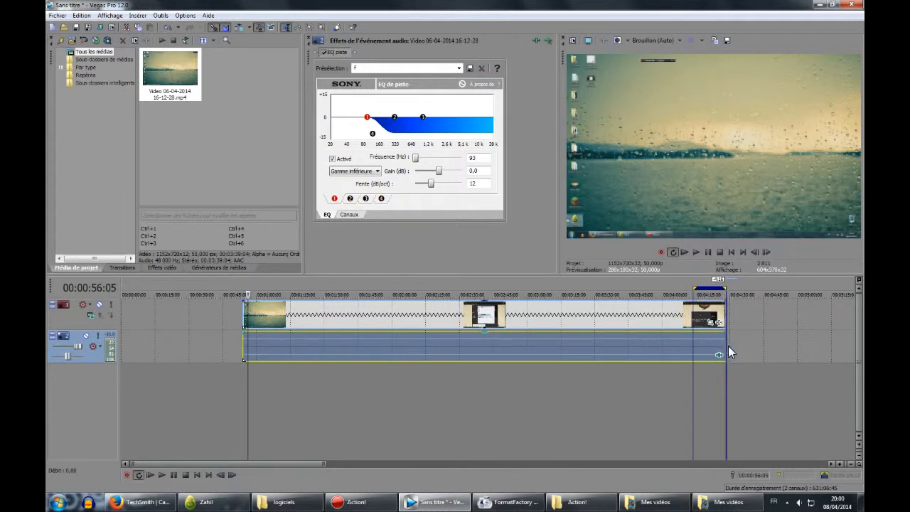
# Preview the edited clip at several positions along the timeline.
pyautogui.click(538, 378)
pyautogui.click(474, 397)
pyautogui.click(299, 406)
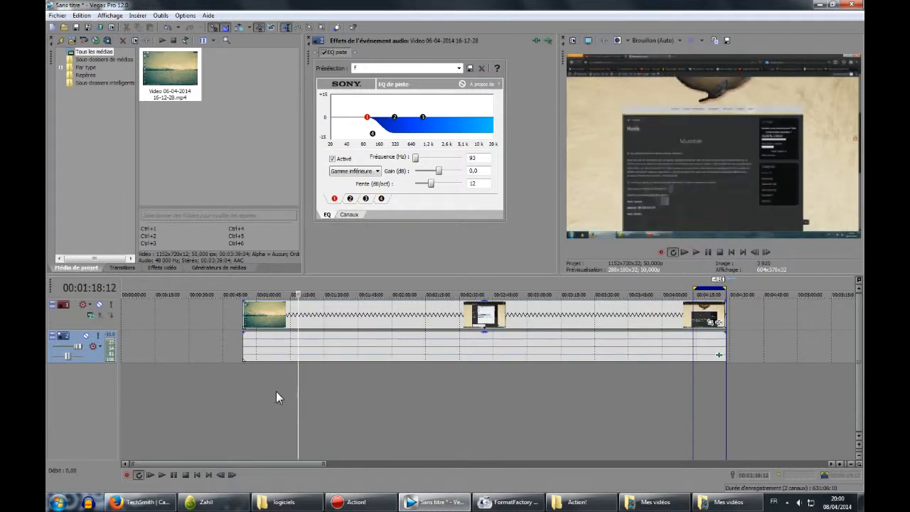
pyautogui.click(276, 391)
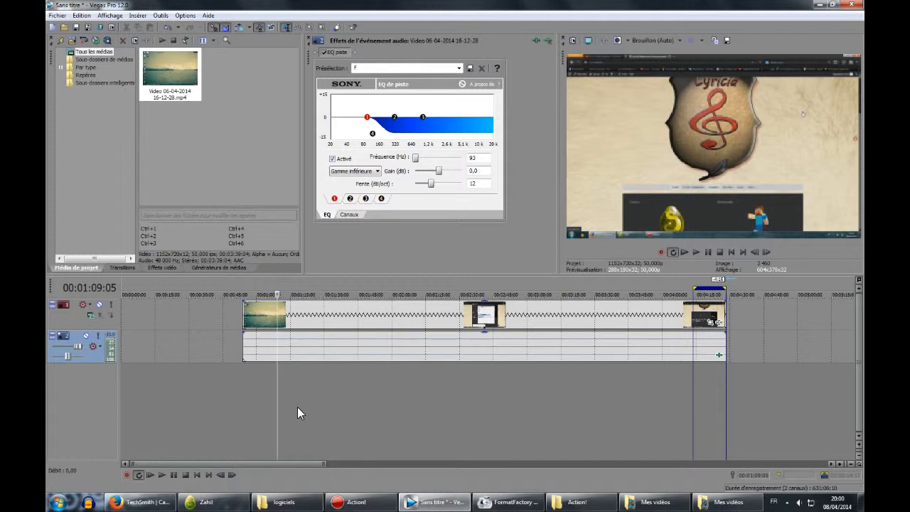
pyautogui.click(135, 16)
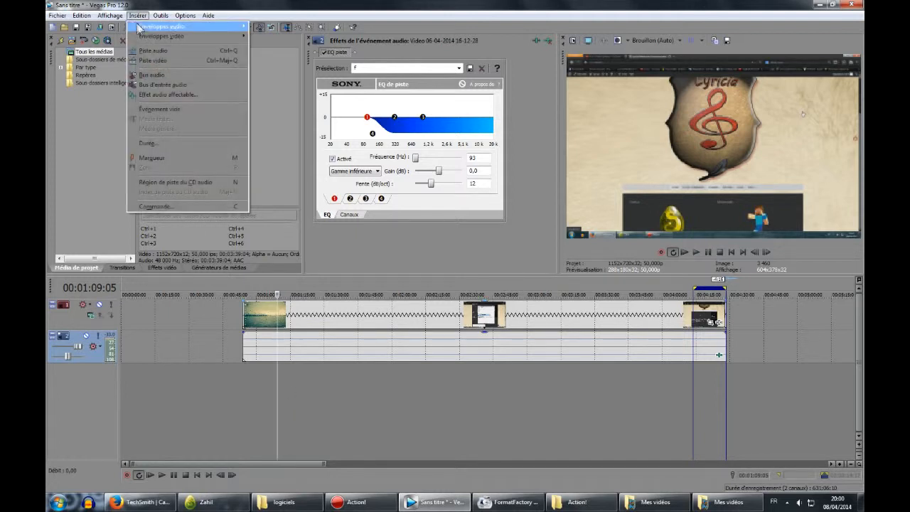
pyautogui.click(360, 226)
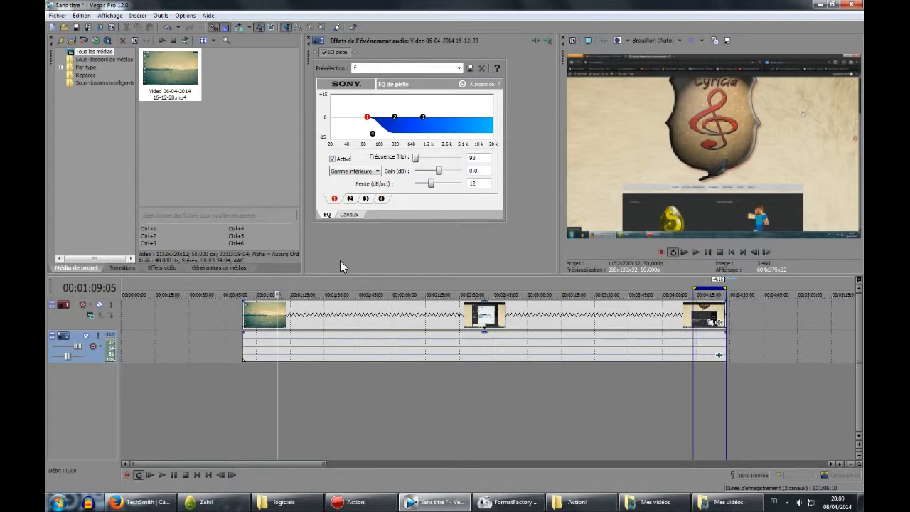
# Open Render As and choose the Sony AVC/MVC (*.mp4) template Internet 1280x720-30p.
pyautogui.click(57, 16)
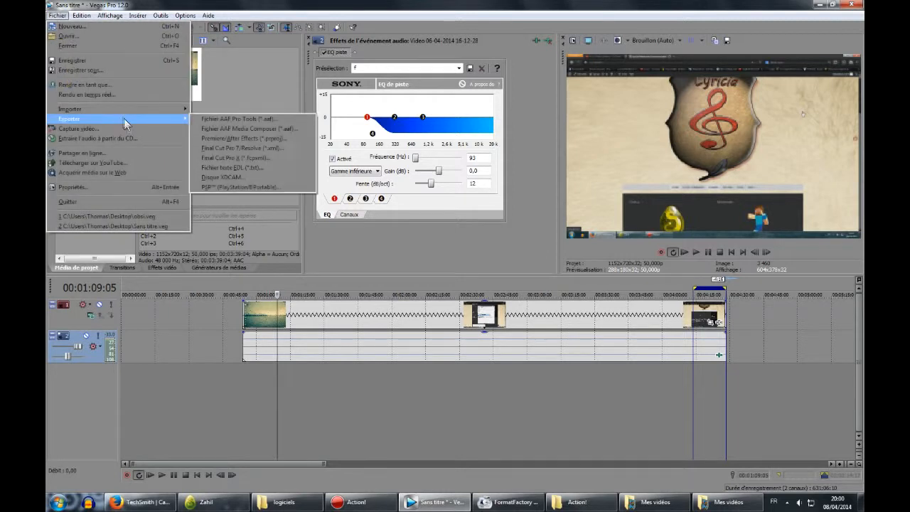
pyautogui.click(135, 85)
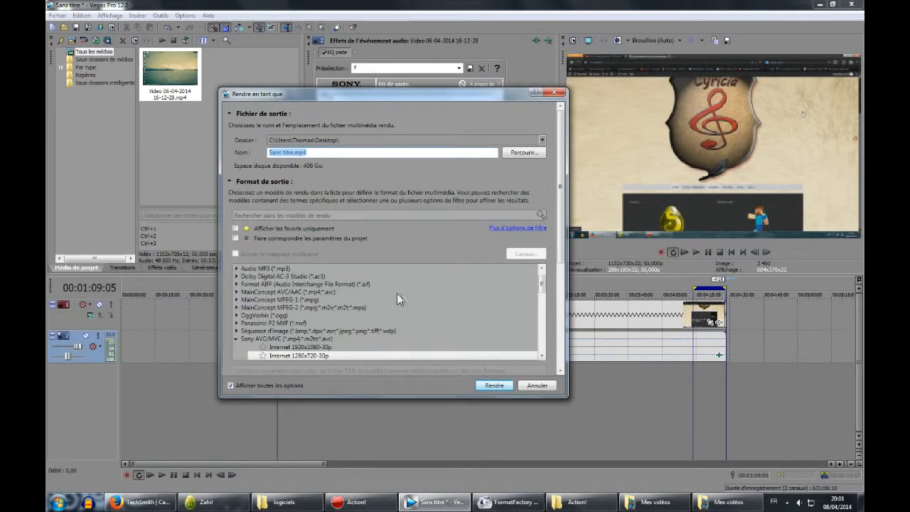
pyautogui.scroll(-1, 304, 325)
pyautogui.moveTo(543, 267)
pyautogui.mouseDown()
pyautogui.moveTo(544, 258)
pyautogui.moveTo(544, 274)
pyautogui.mouseUp()
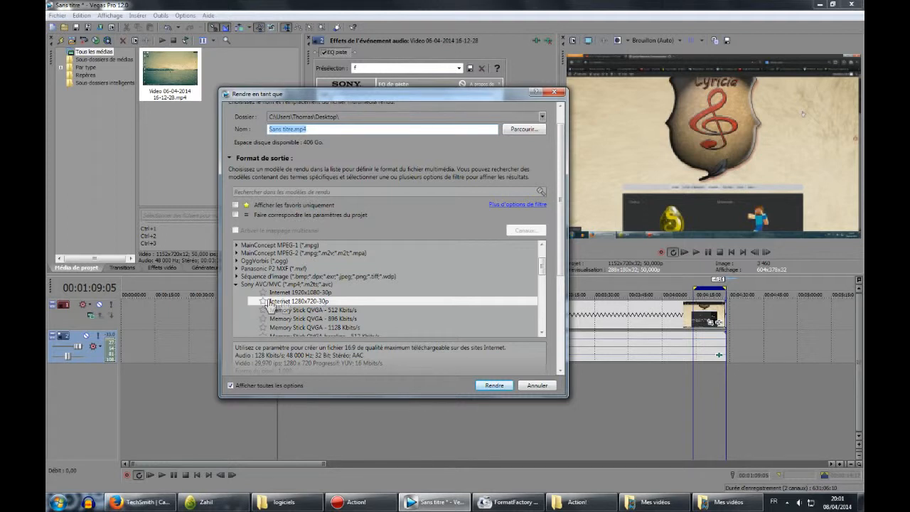
pyautogui.click(238, 285)
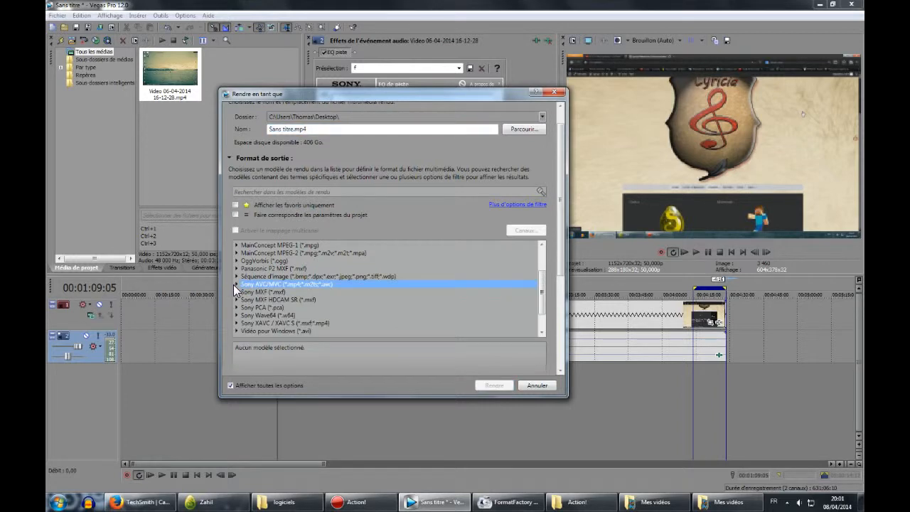
pyautogui.click(237, 285)
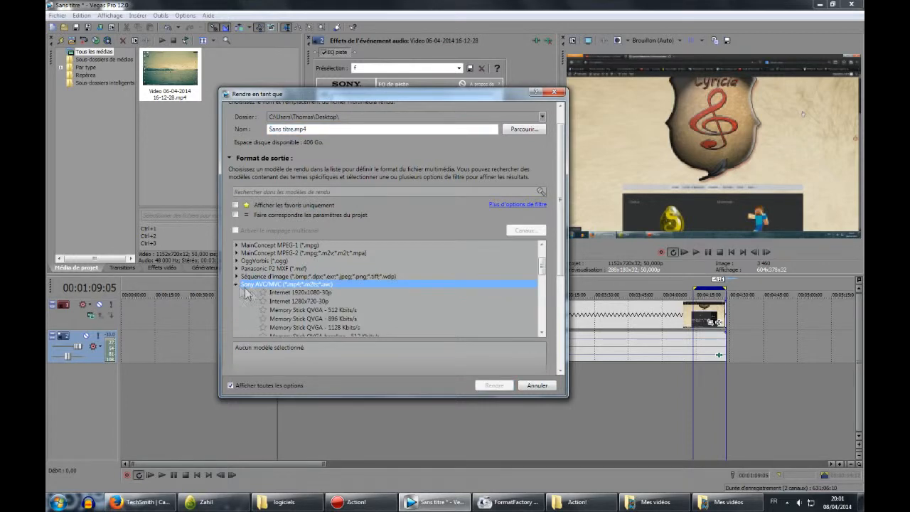
pyautogui.click(299, 302)
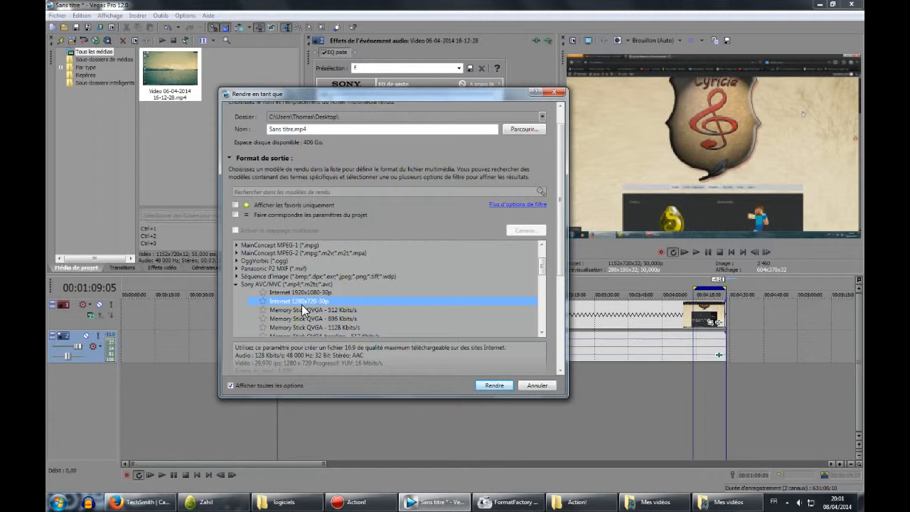
# Scroll through the render options and output folder and file name fields of the dialog.
pyautogui.scroll(-1, 361, 299)
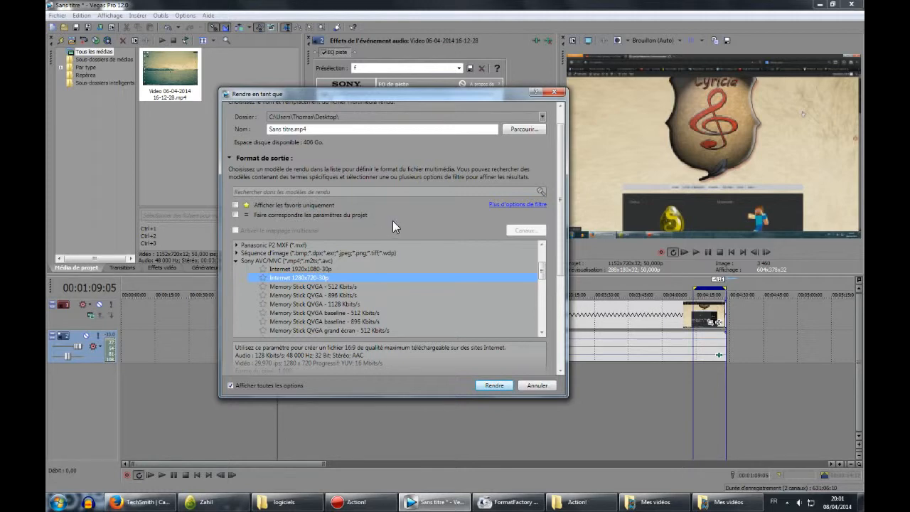
pyautogui.scroll(-2, 393, 221)
pyautogui.scroll(-3, 401, 339)
pyautogui.scroll(-1, 401, 338)
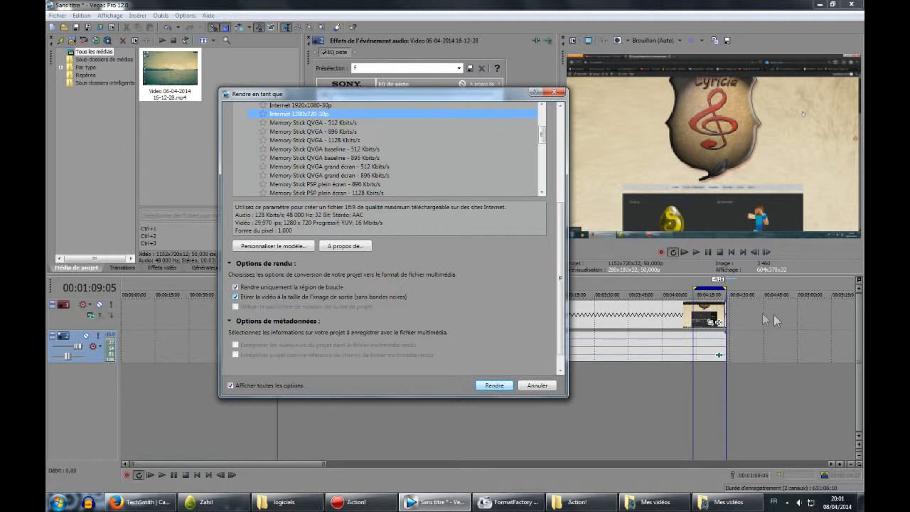
pyautogui.scroll(4, 481, 291)
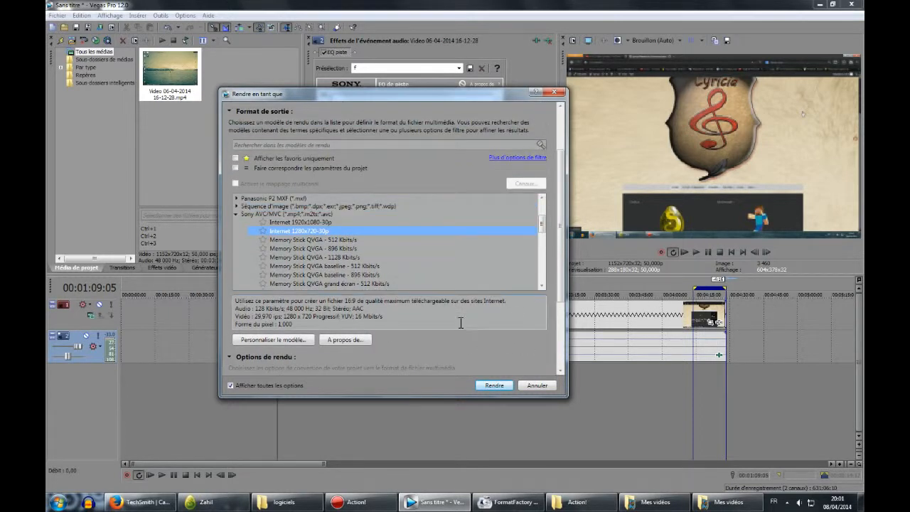
pyautogui.scroll(3, 346, 183)
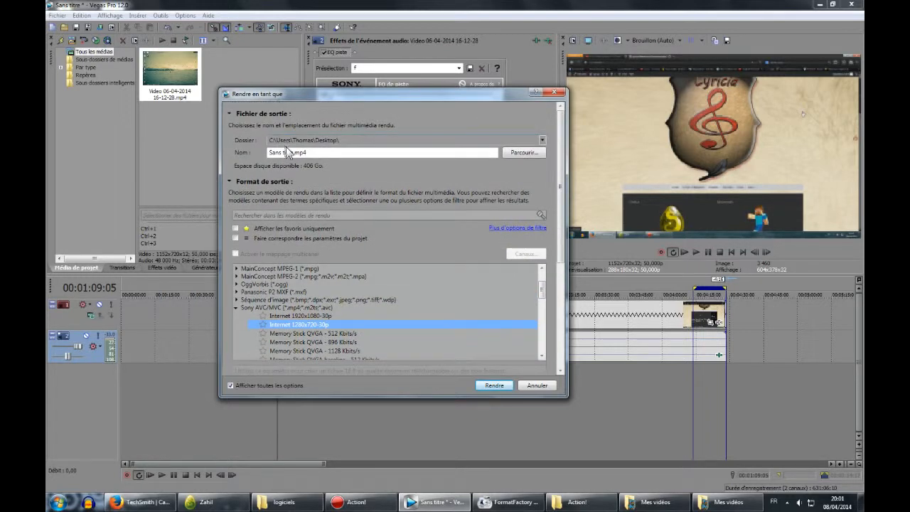
pyautogui.click(279, 154)
pyautogui.click(365, 142)
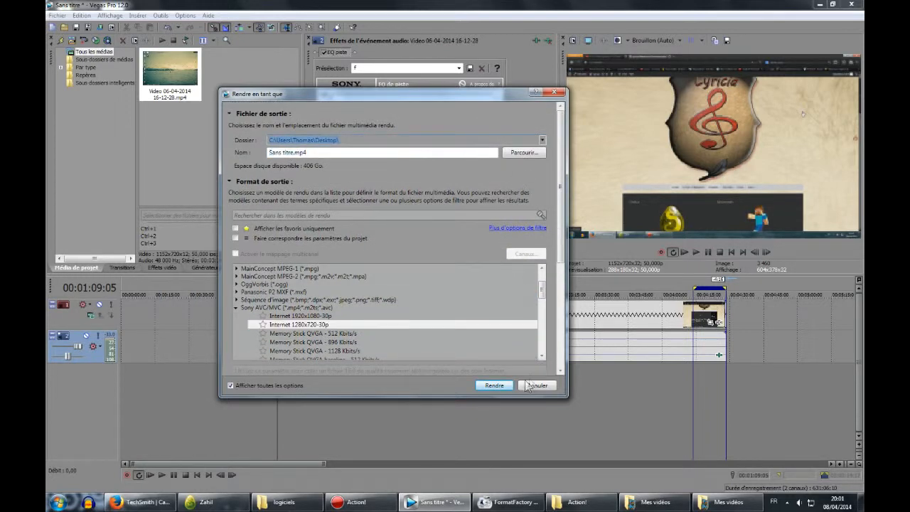
# Start rendering the project to Sans titre.mp4 and cancel the render in progress.
pyautogui.click(503, 392)
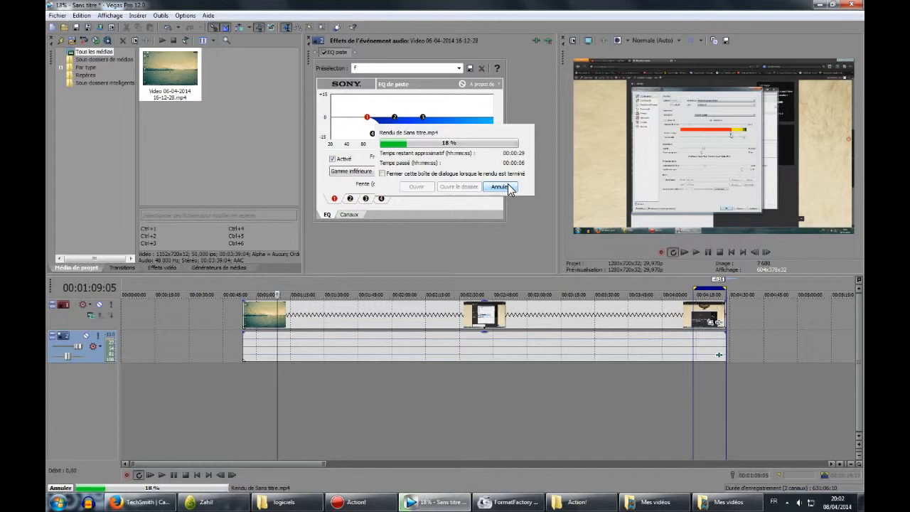
pyautogui.click(500, 187)
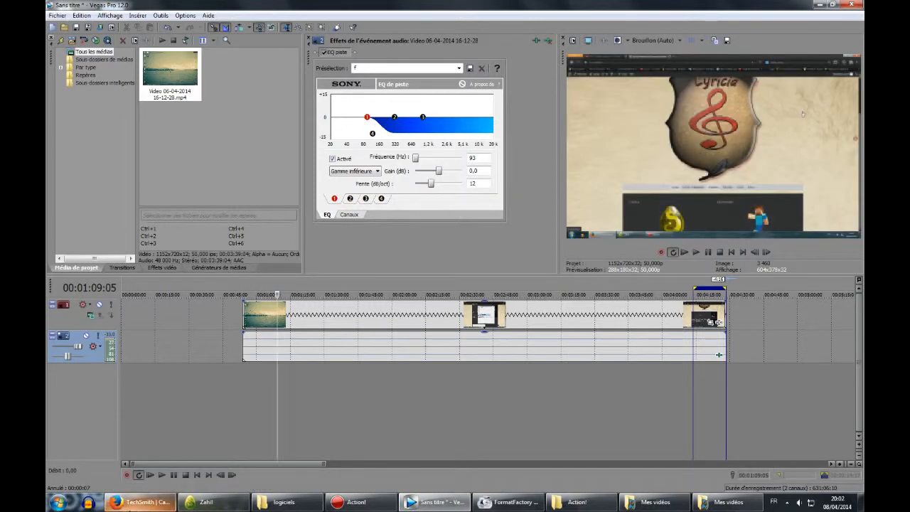
# Switch to the browser, open YouTube's upload page from the channel, and dismiss the default-settings banner.
pyautogui.click(138, 502)
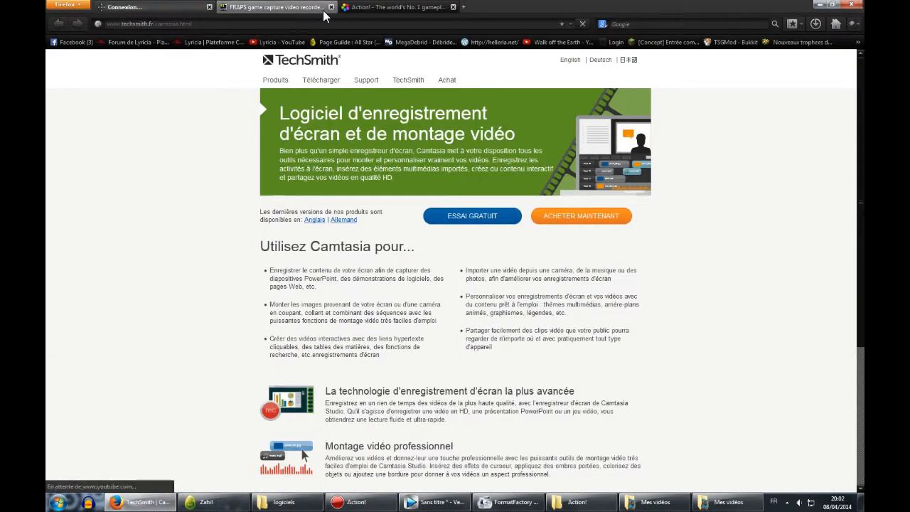
pyautogui.click(329, 13)
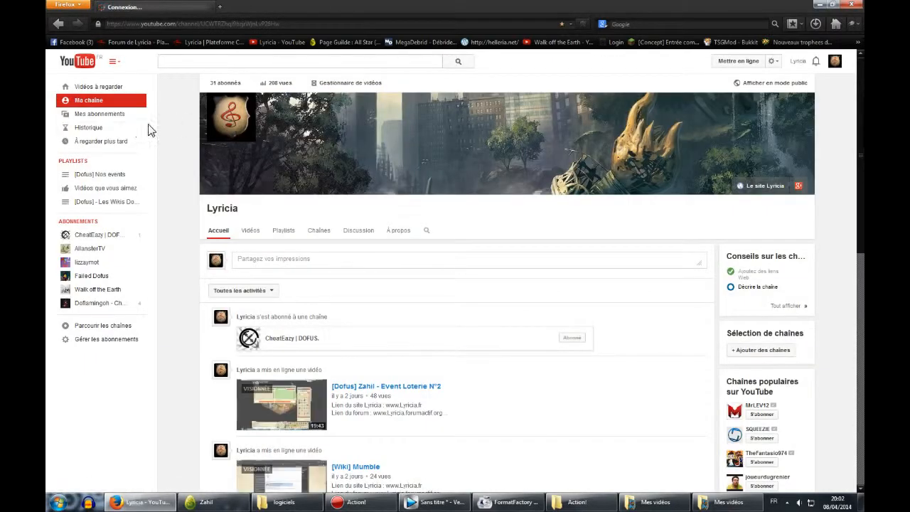
pyautogui.click(740, 61)
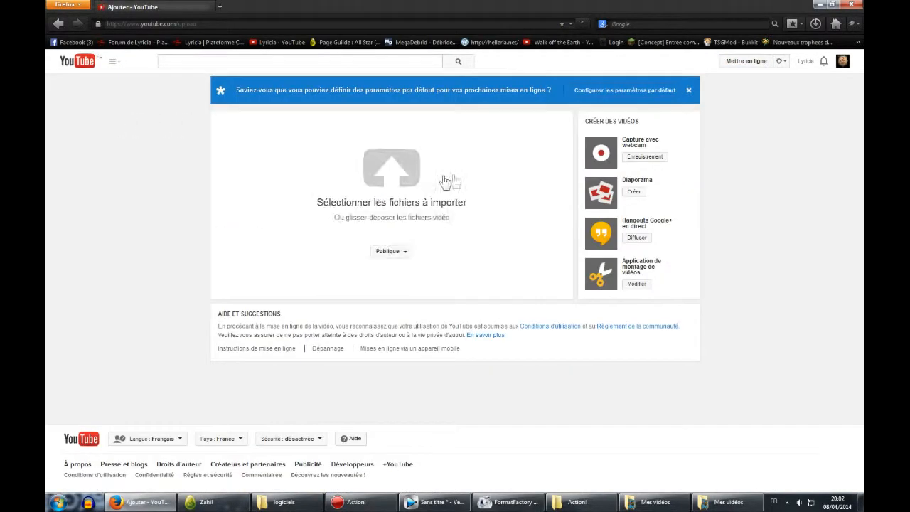
pyautogui.click(407, 190)
pyautogui.click(710, 31)
pyautogui.click(690, 91)
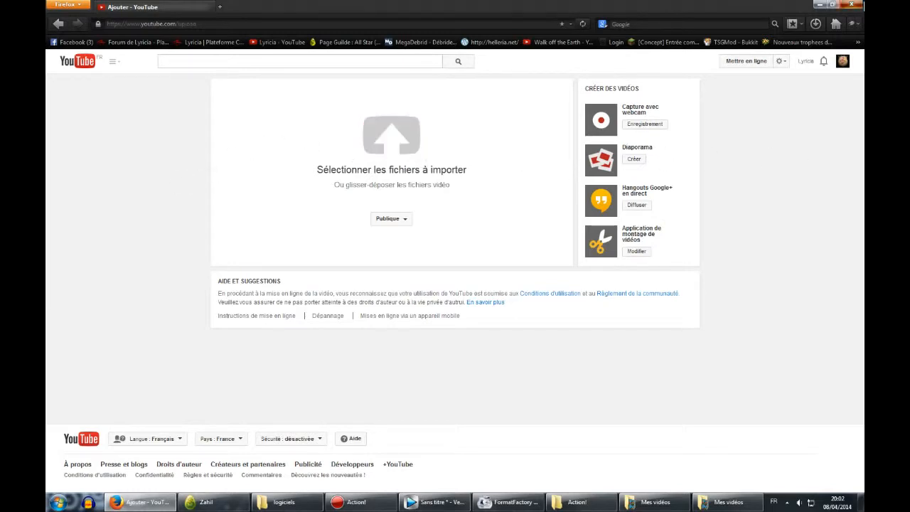
# Close the browser and both Mes vidéos folder windows, leaving the desktop clear.
pyautogui.click(857, 5)
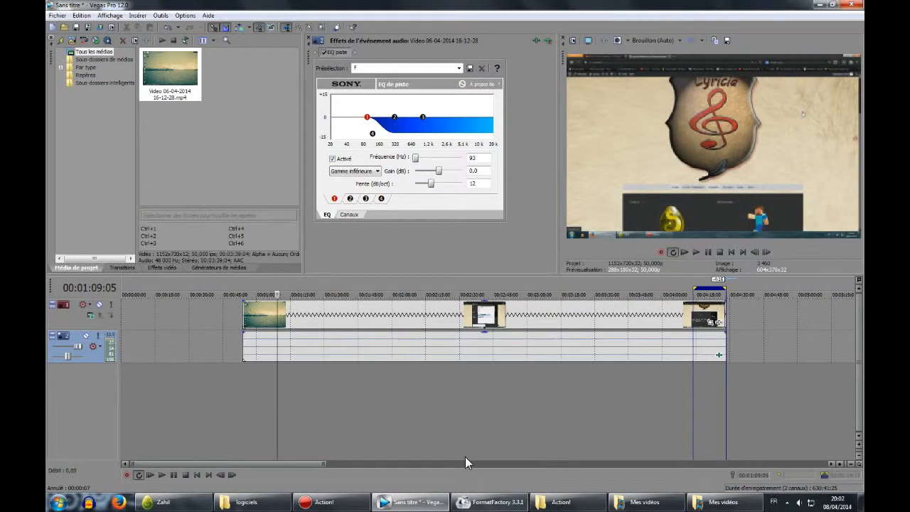
pyautogui.click(412, 503)
pyautogui.click(669, 502)
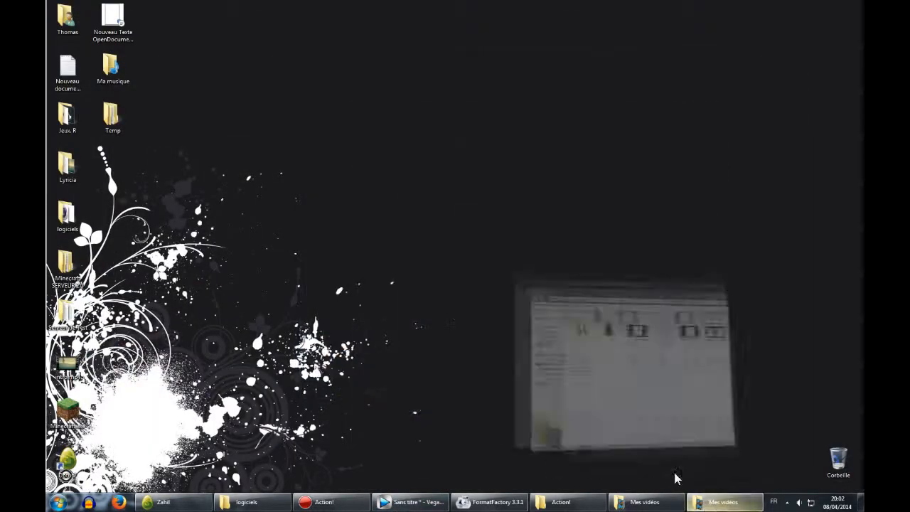
pyautogui.rightClick(655, 502)
pyautogui.click(613, 476)
pyautogui.rightClick(656, 494)
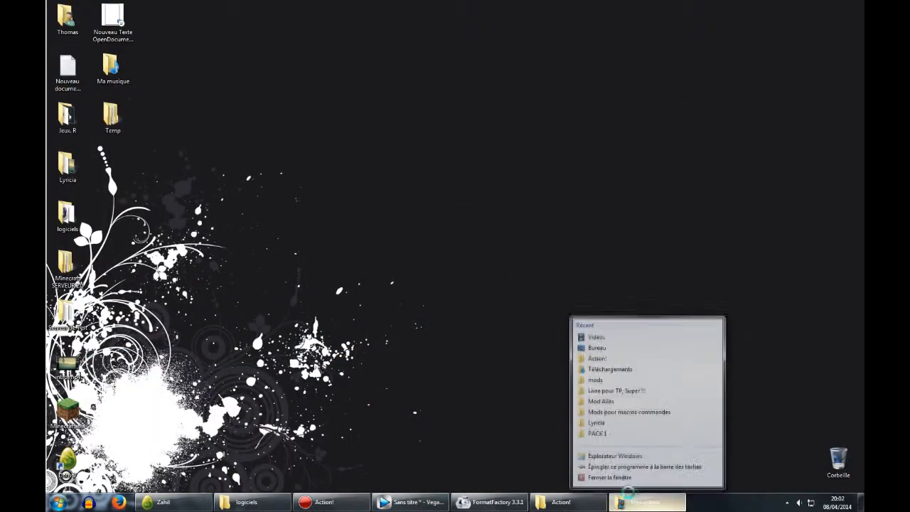
pyautogui.click(613, 474)
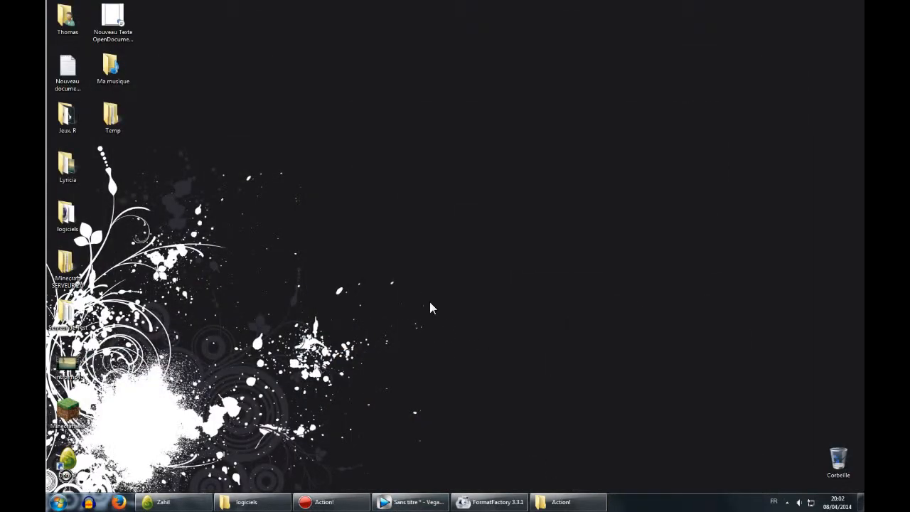
pyautogui.moveTo(474, 329); pyautogui.dragTo(481, 340)
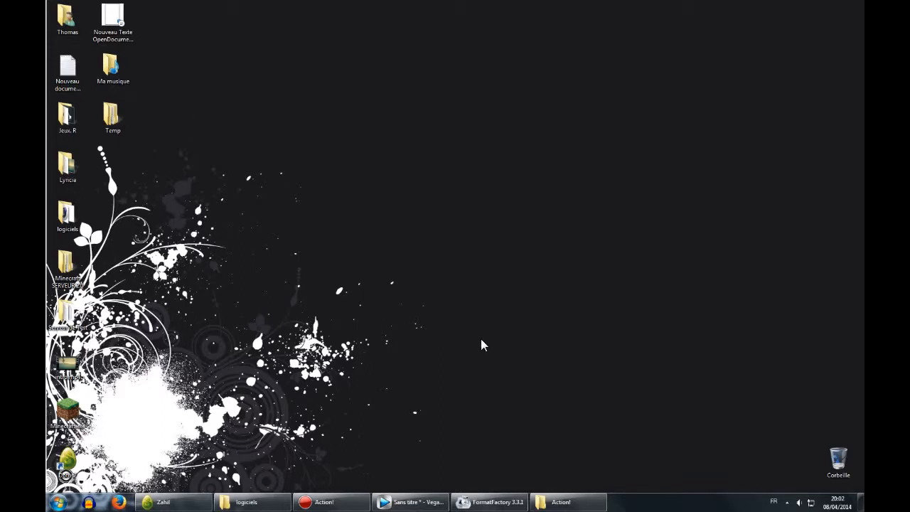